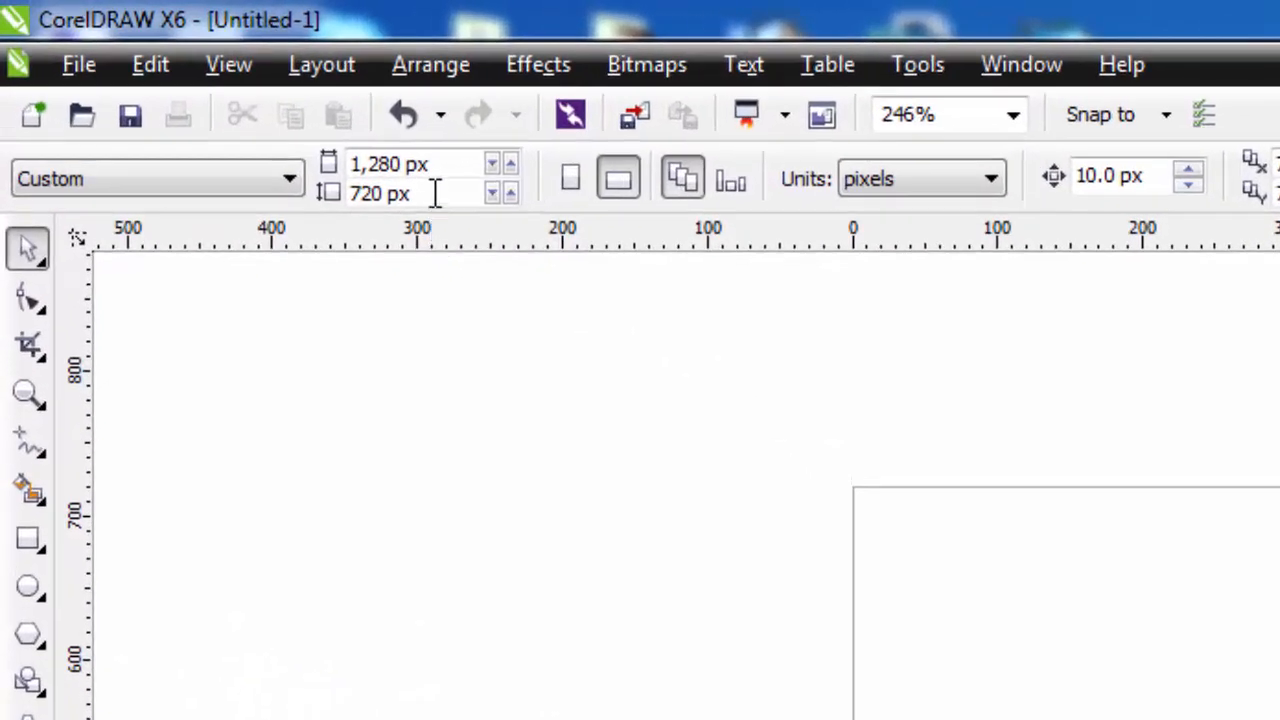
# Set the document units to pixels and the display quality to Enhanced
pyautogui.click(908, 177)
pyautogui.click(880, 308)
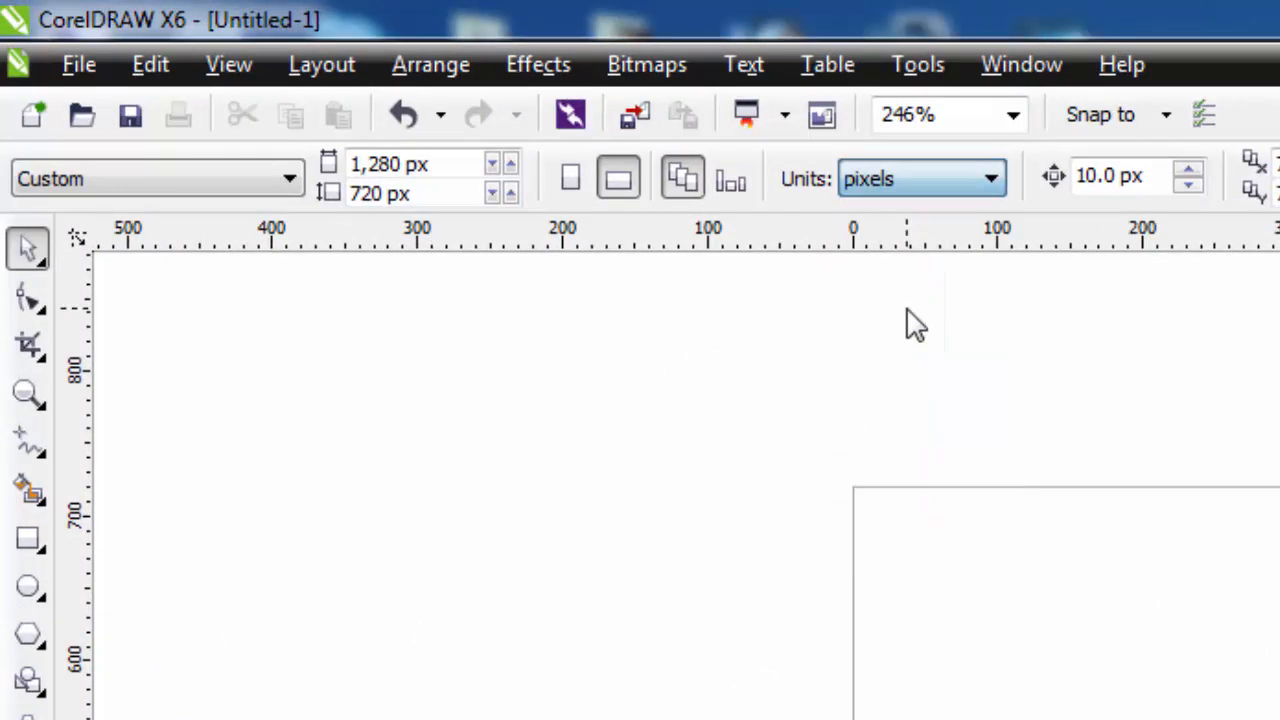
pyautogui.click(243, 65)
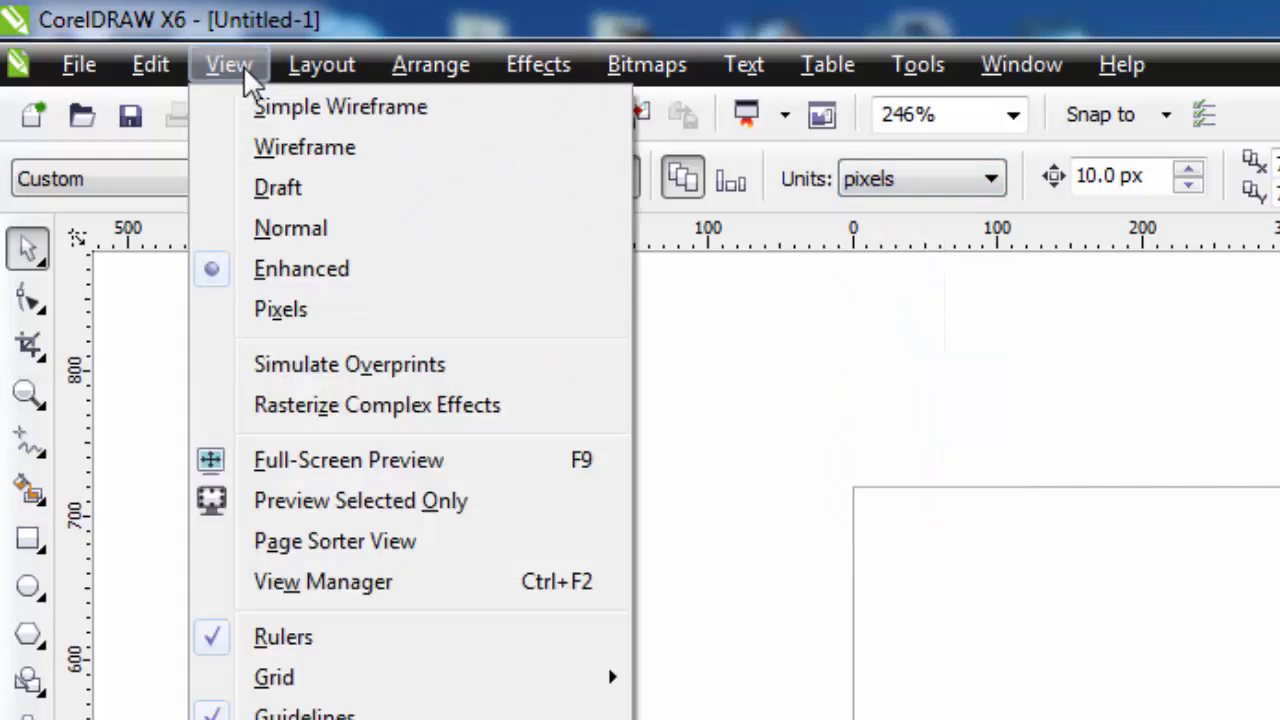
pyautogui.click(337, 287)
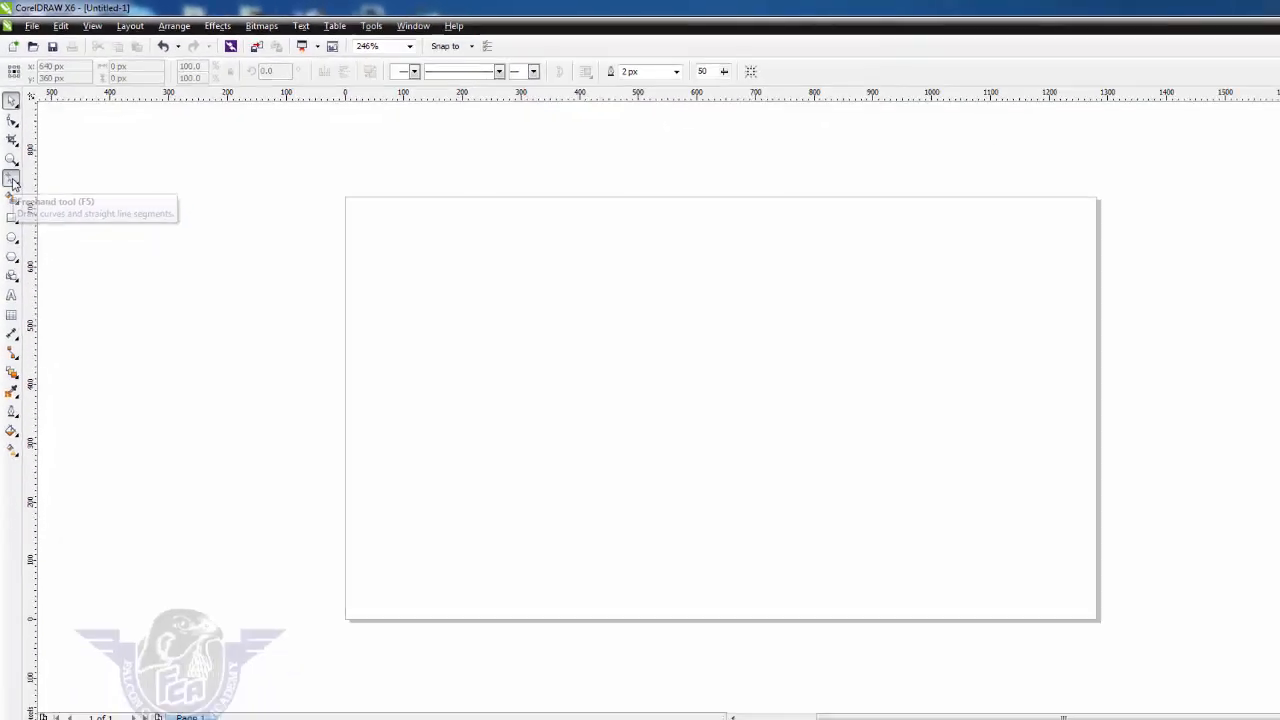
# Draw a straight horizontal freehand line about 497 px long in the upper-left part of the page
pyautogui.click(30, 450)
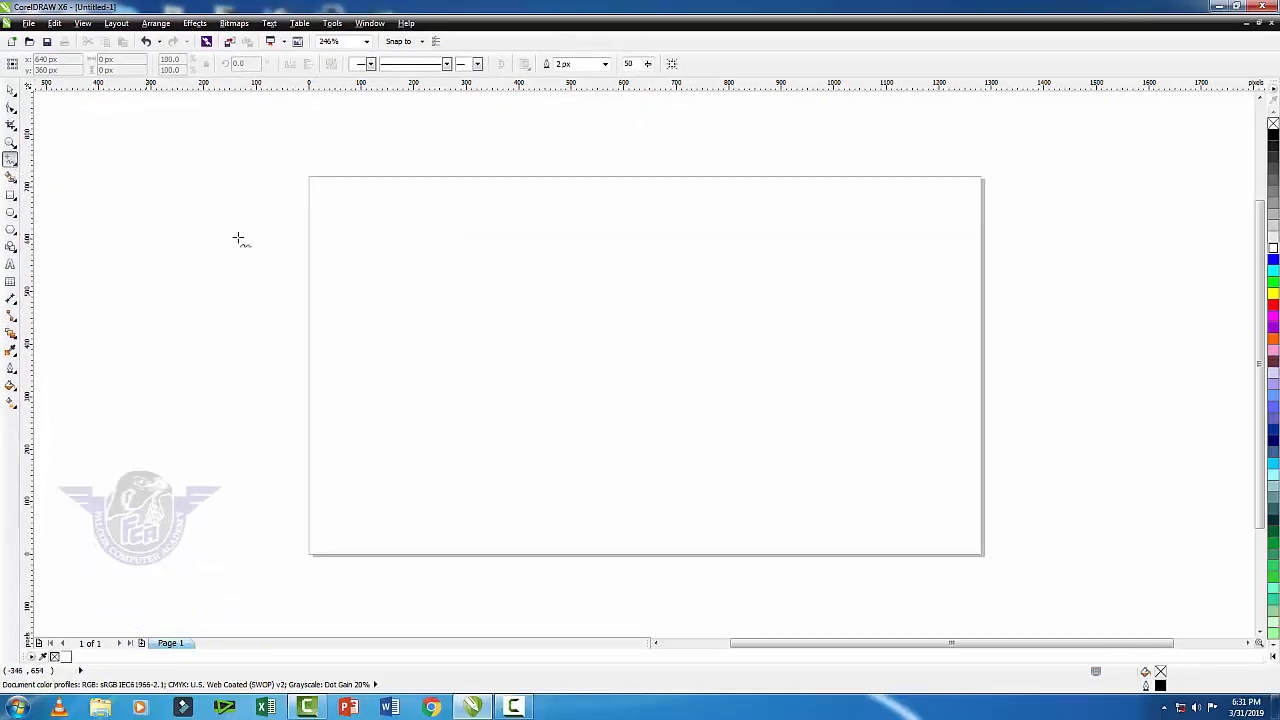
pyautogui.click(370, 285)
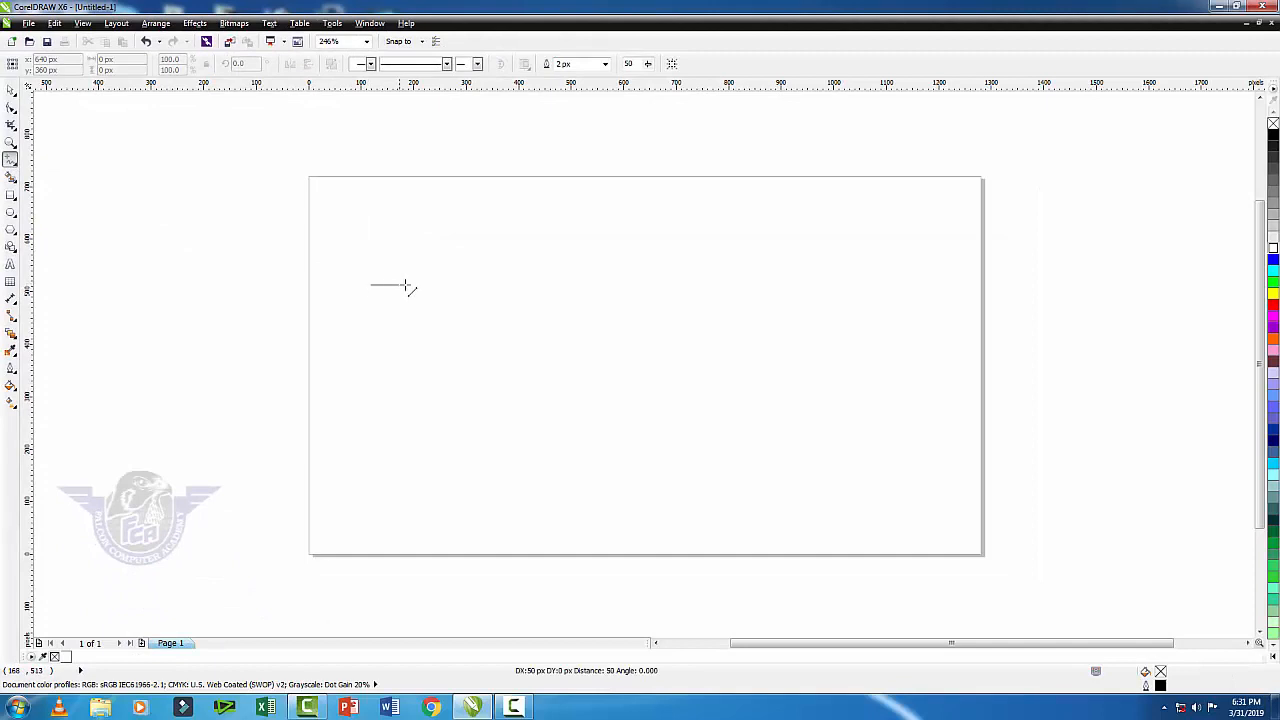
pyautogui.click(630, 281)
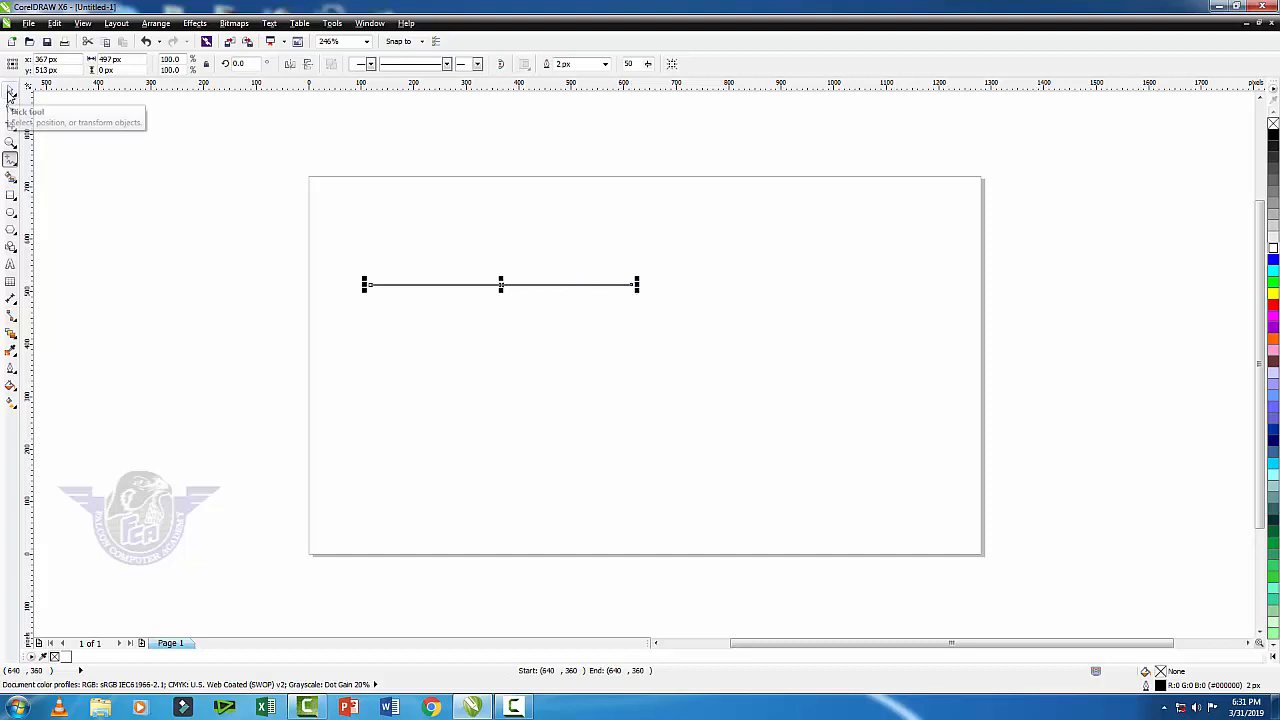
pyautogui.click(9, 92)
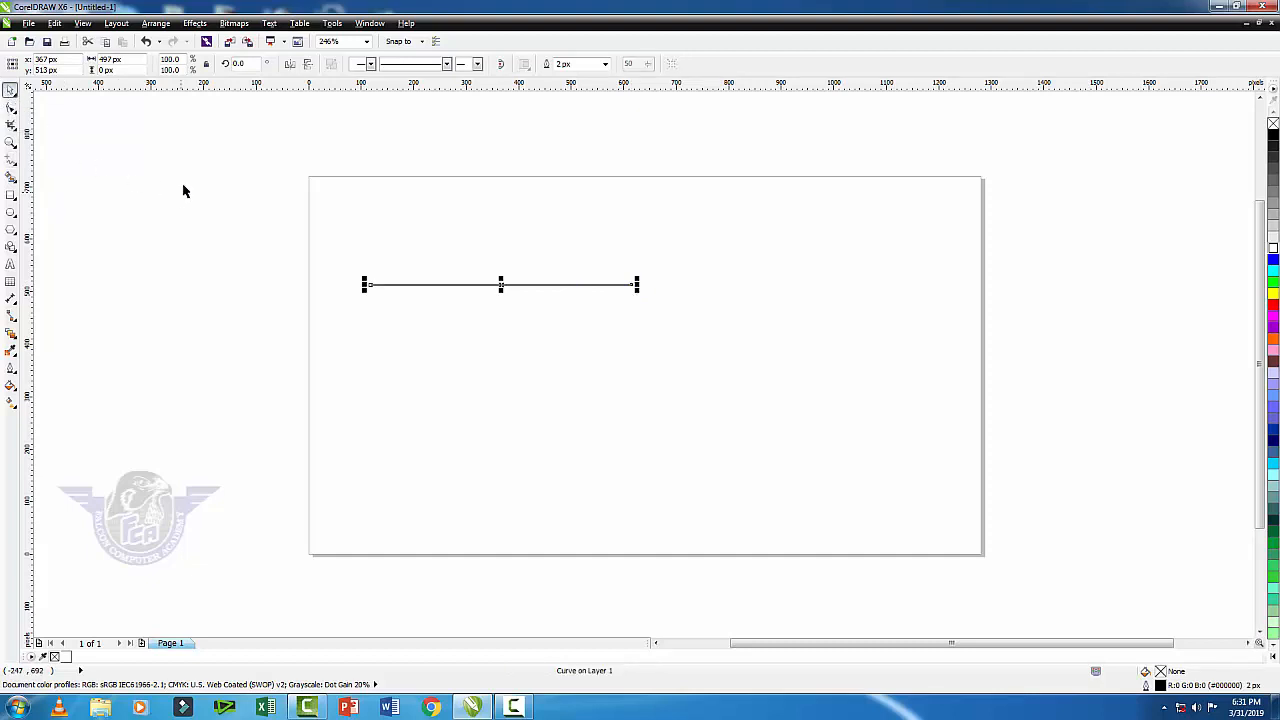
# Add a node to the line about a quarter of its length from the left end
pyautogui.click(347, 260)
pyautogui.scroll(1, 297, 223)
pyautogui.moveTo(300, 224); pyautogui.dragTo(478, 288)
pyautogui.press('F4')
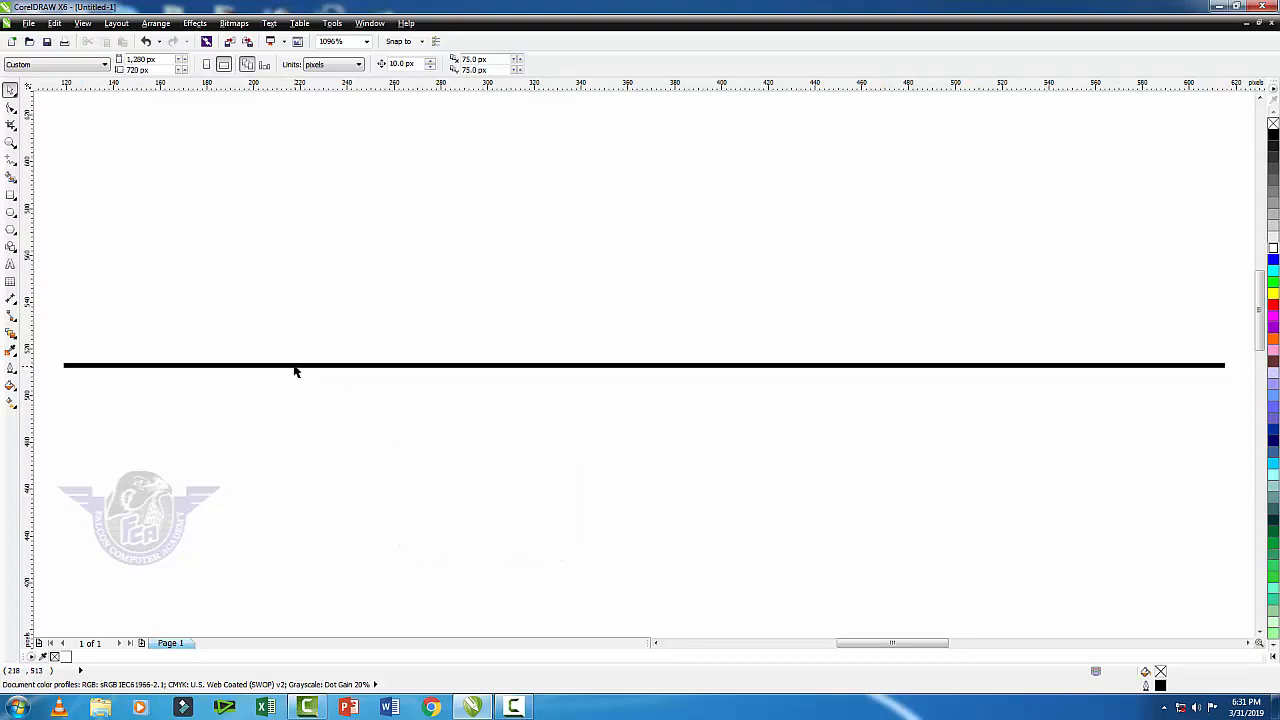
pyautogui.scroll(-2, 294, 371)
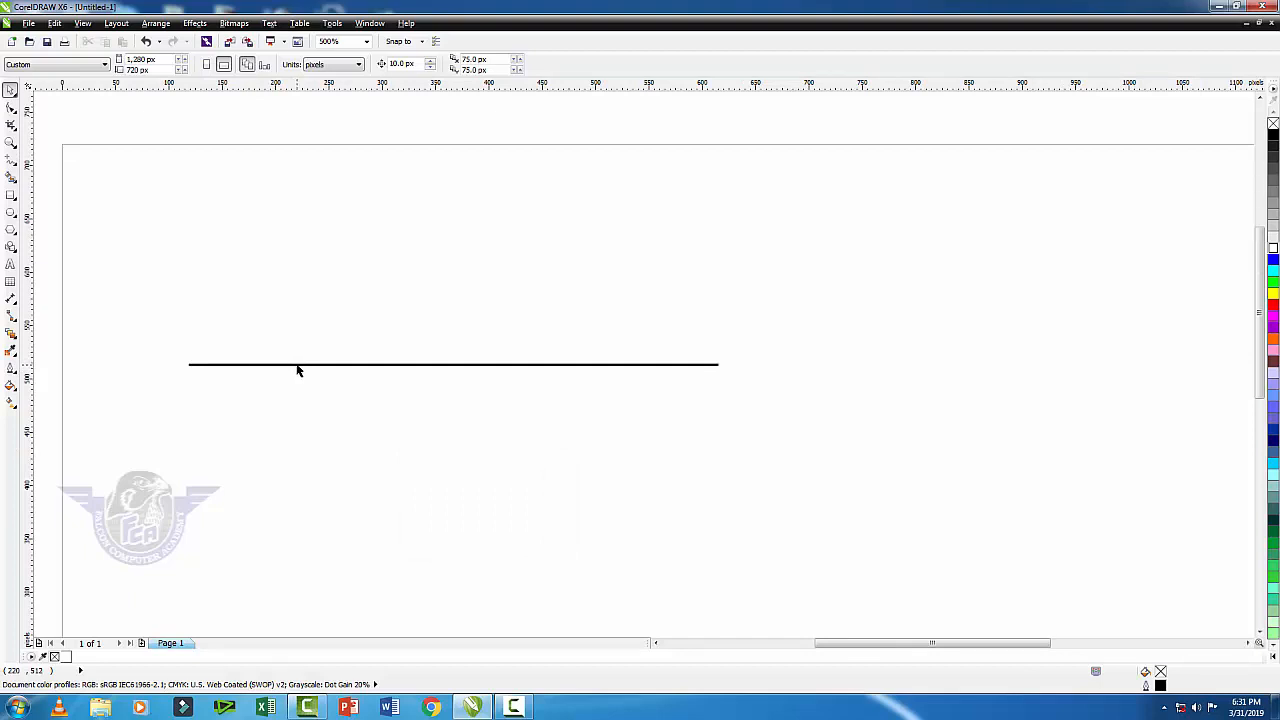
pyautogui.click(297, 366)
pyautogui.press('F10')
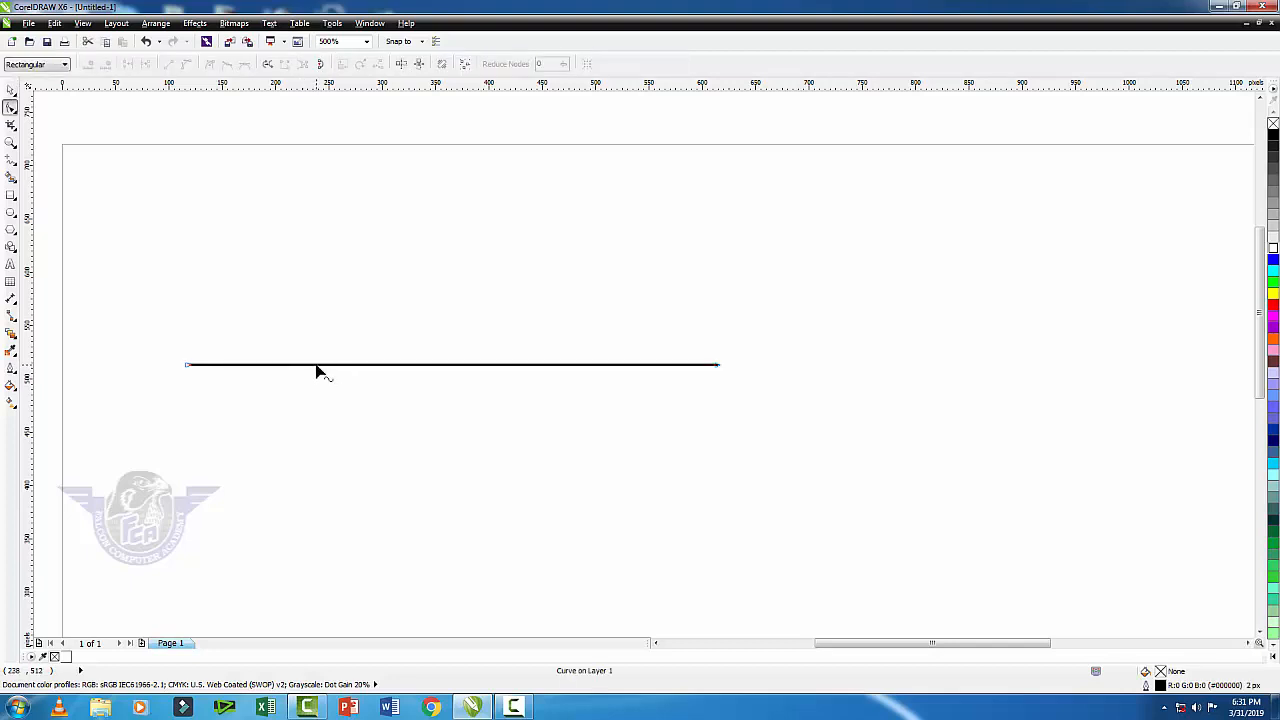
pyautogui.doubleClick(317, 366)
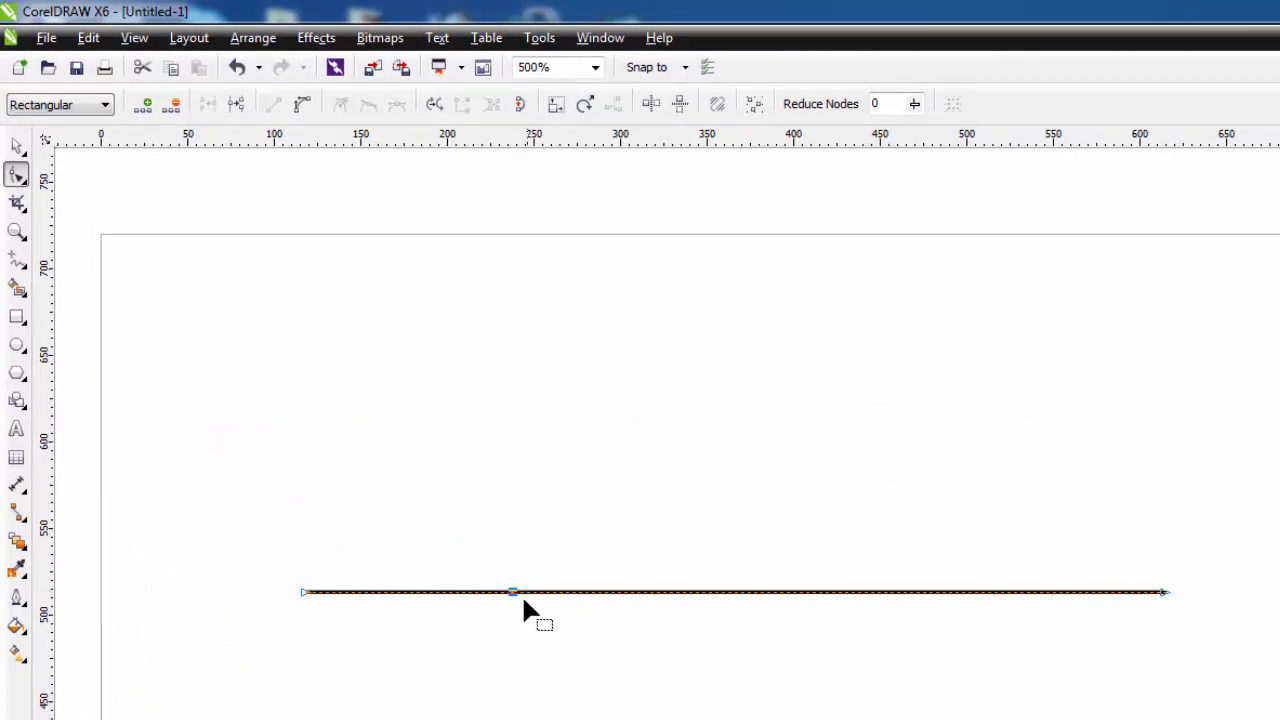
# Convert the short left segment of the line to a curve and bend it upward into a small arch
pyautogui.rightClick(426, 592)
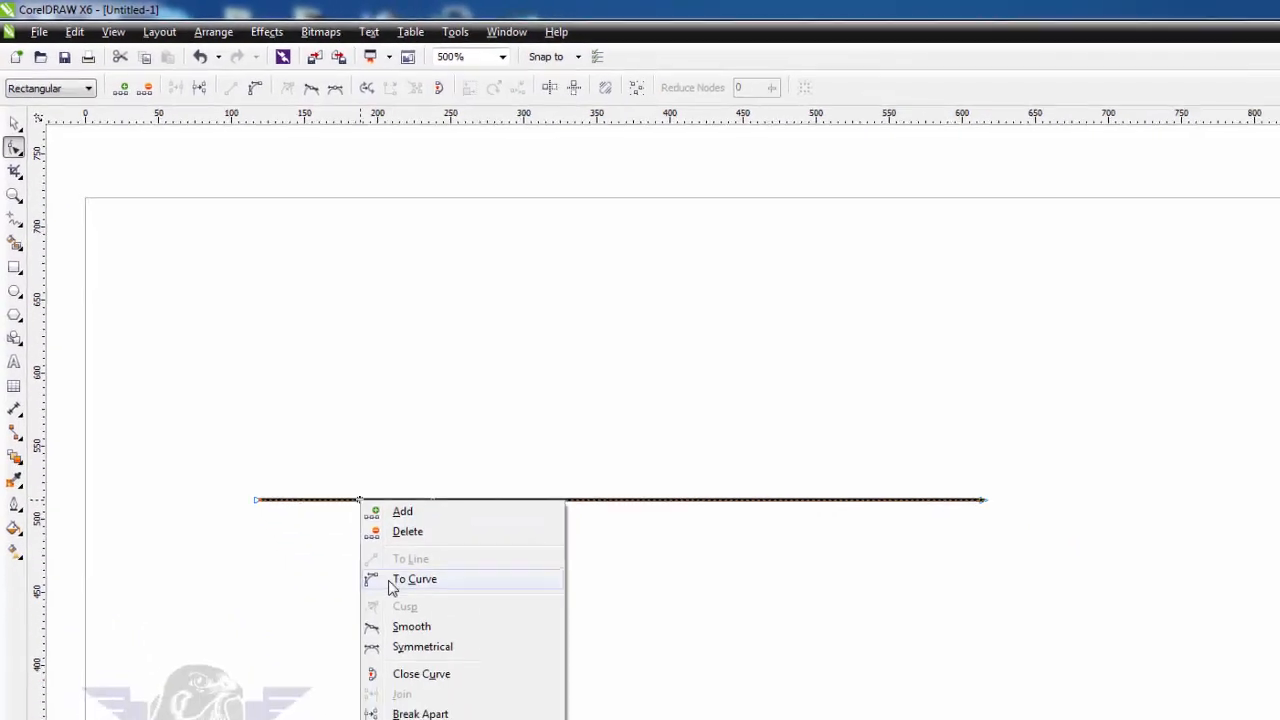
pyautogui.click(360, 508)
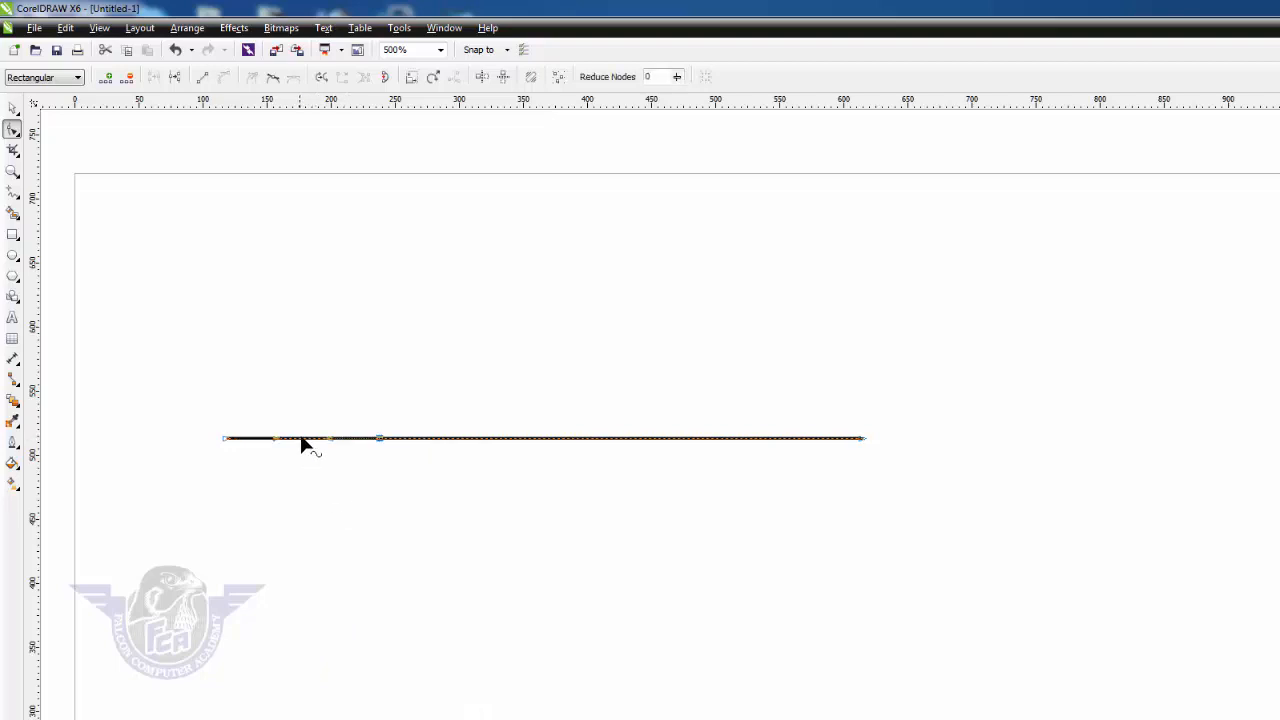
pyautogui.moveTo(298, 437); pyautogui.dragTo(332, 374)
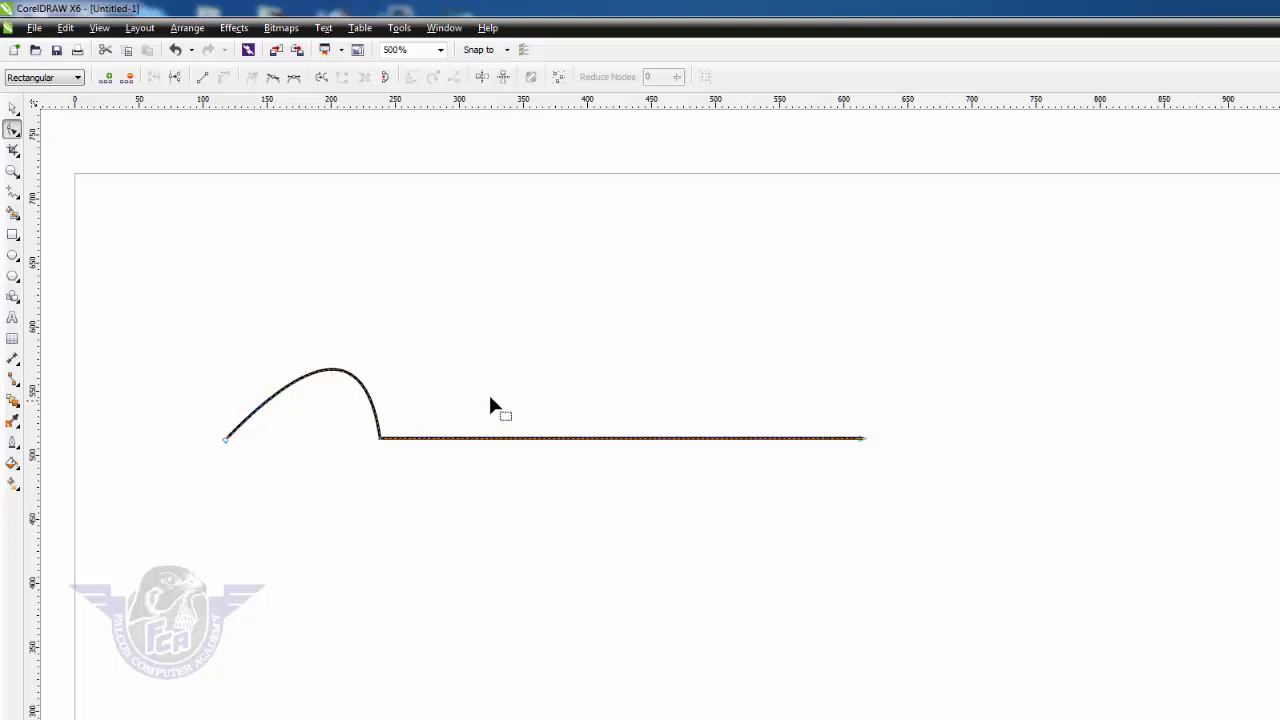
# Convert the long right segment to a curve and bend it upward into an arch about 80 px high
pyautogui.rightClick(550, 444)
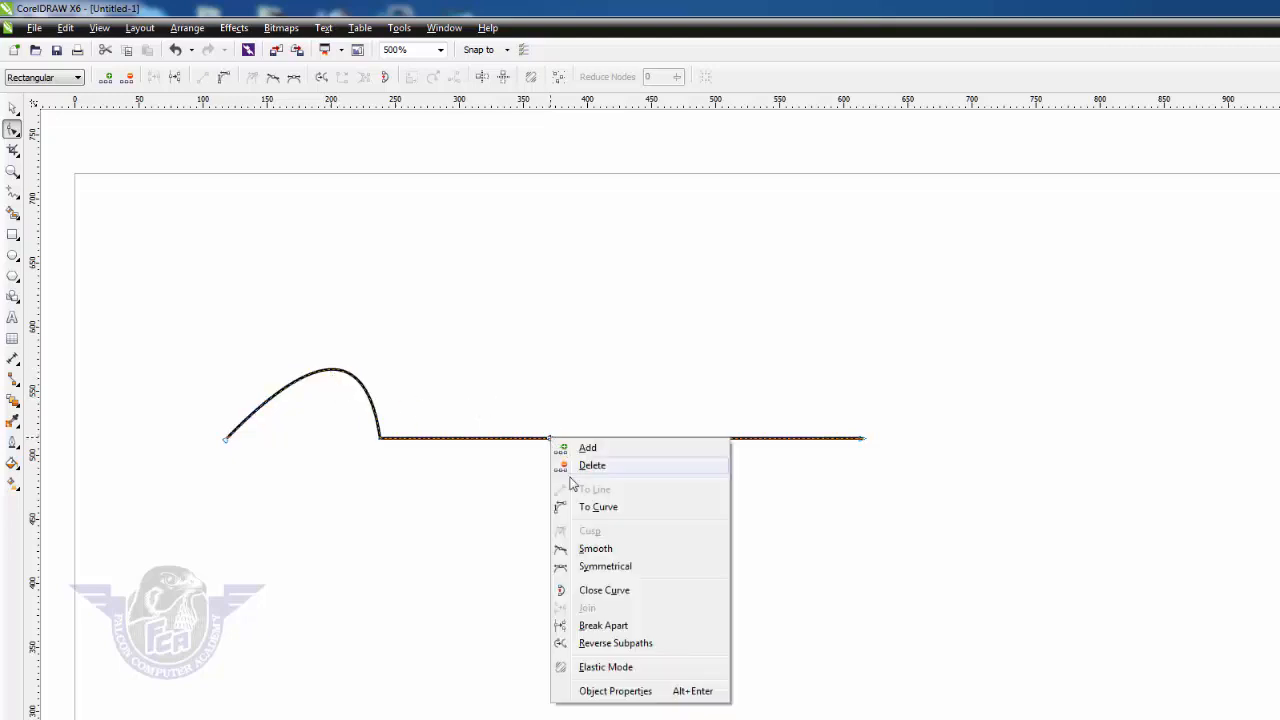
pyautogui.click(591, 514)
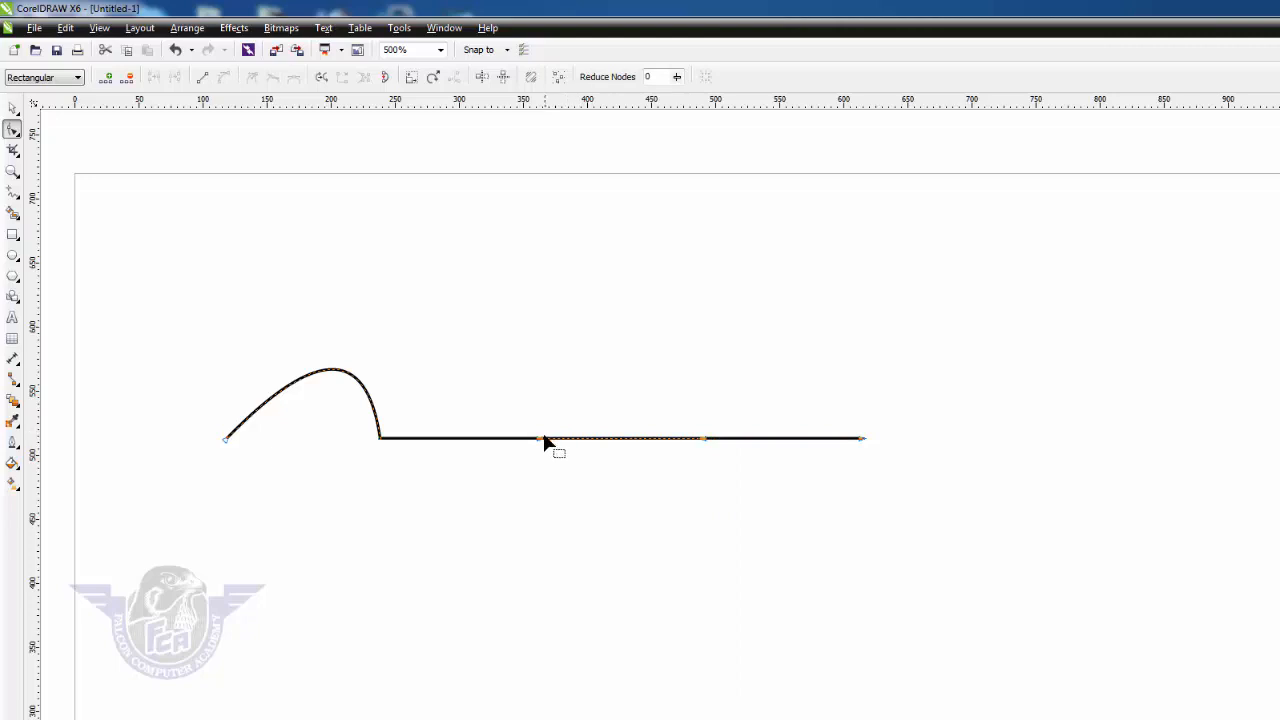
pyautogui.moveTo(542, 440); pyautogui.dragTo(580, 213)
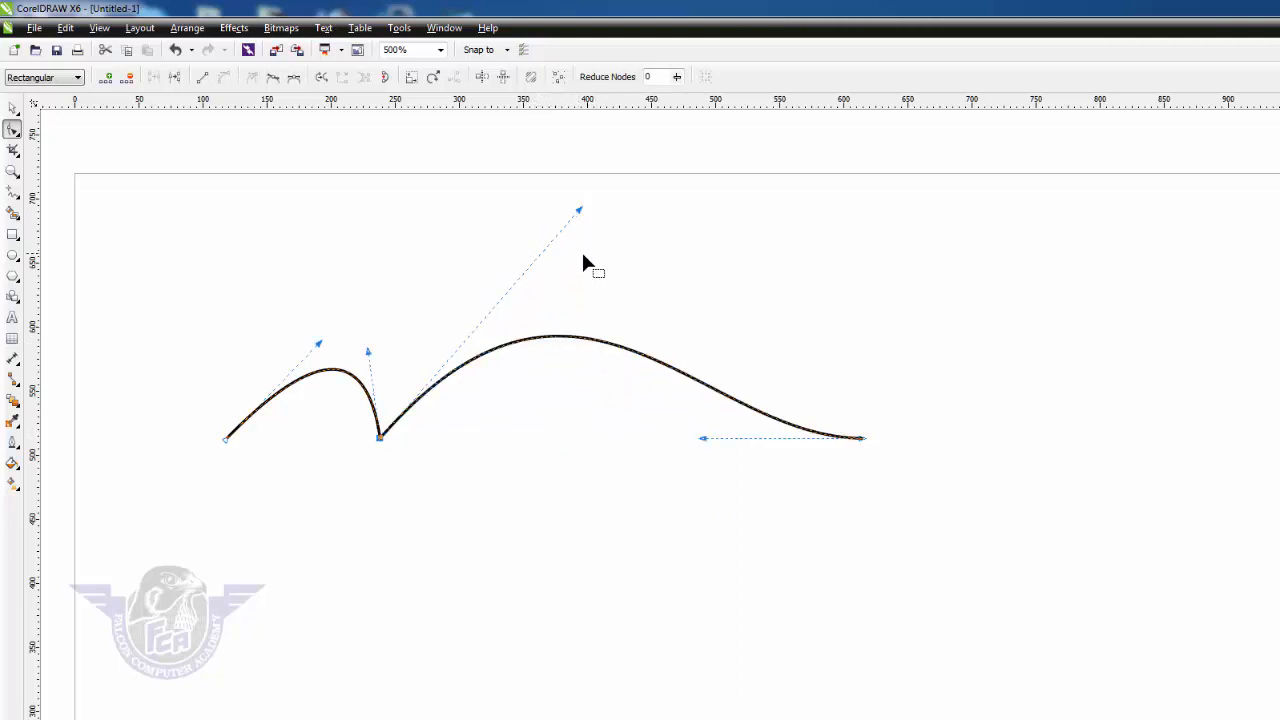
# Create a vertically mirrored copy of the curve directly below the original to form a petal outline
pyautogui.click(13, 108)
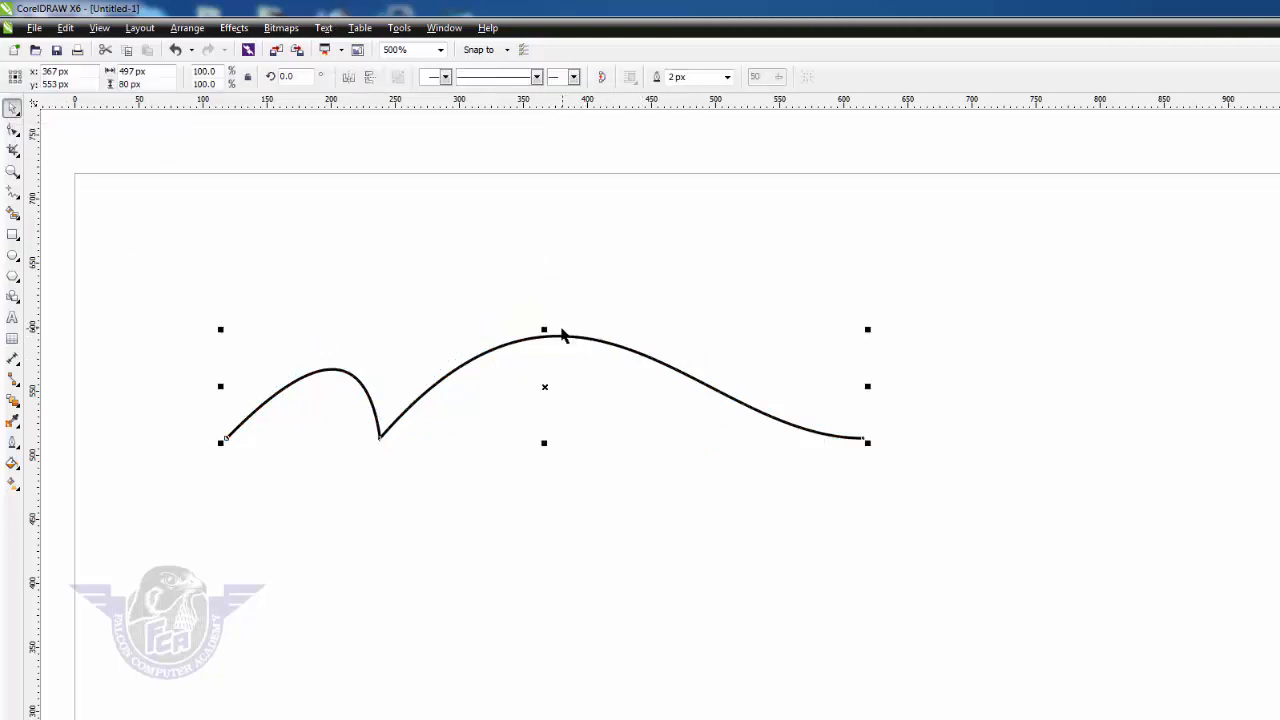
pyautogui.moveTo(544, 329); pyautogui.dragTo(538, 463)
pyautogui.rightClick(540, 470)
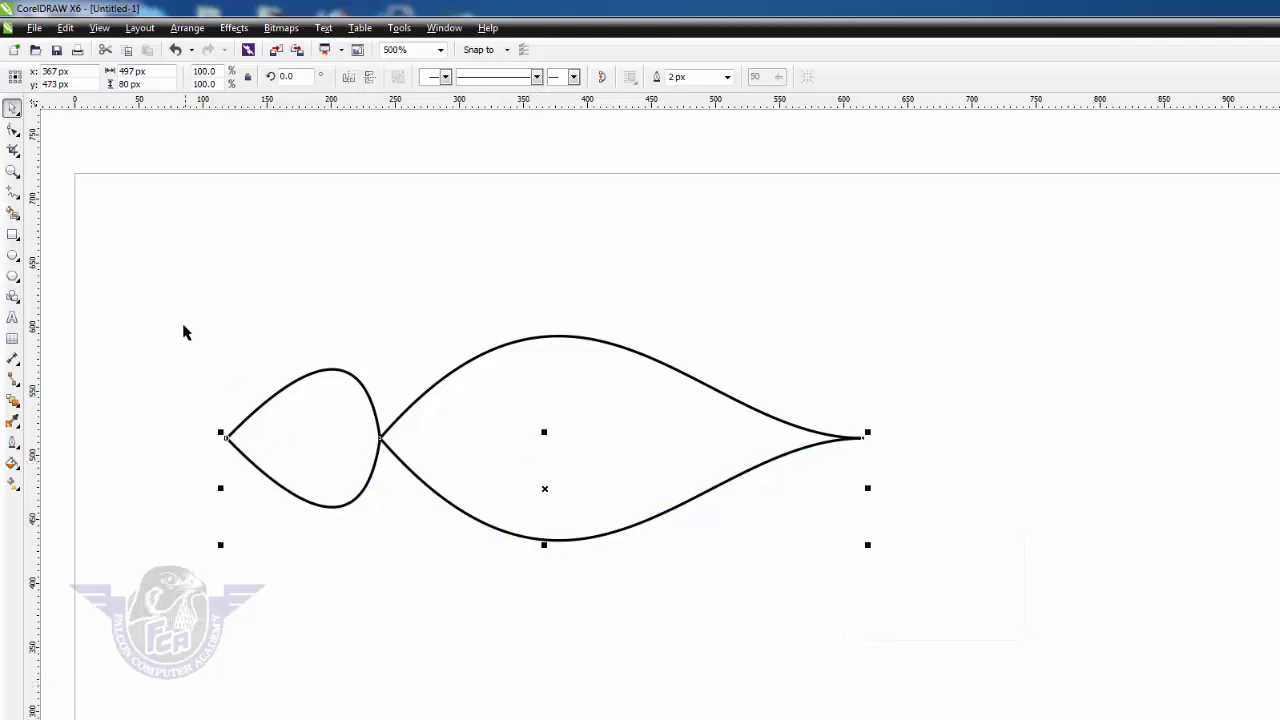
# Select both curves and group them into one petal shape
pyautogui.click(131, 320)
pyautogui.moveTo(128, 298); pyautogui.dragTo(946, 621)
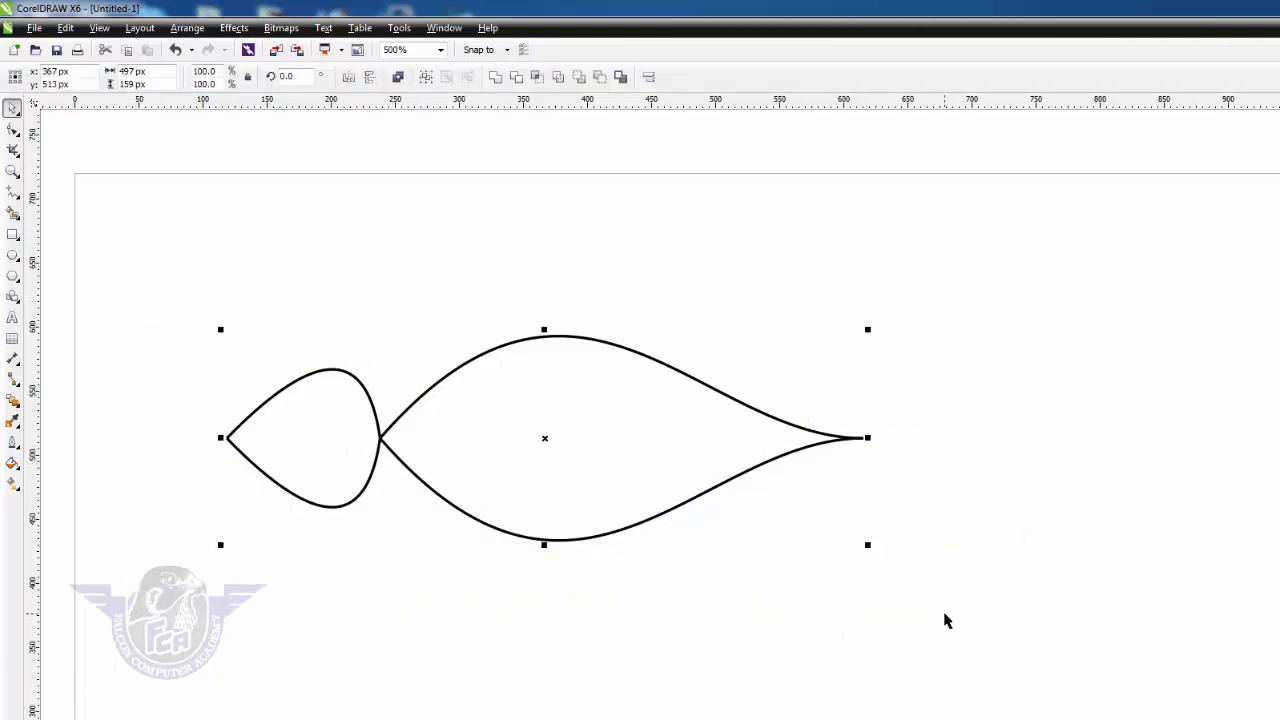
pyautogui.hotkey('ctrl', 'g')
pyautogui.rightClick(436, 384)
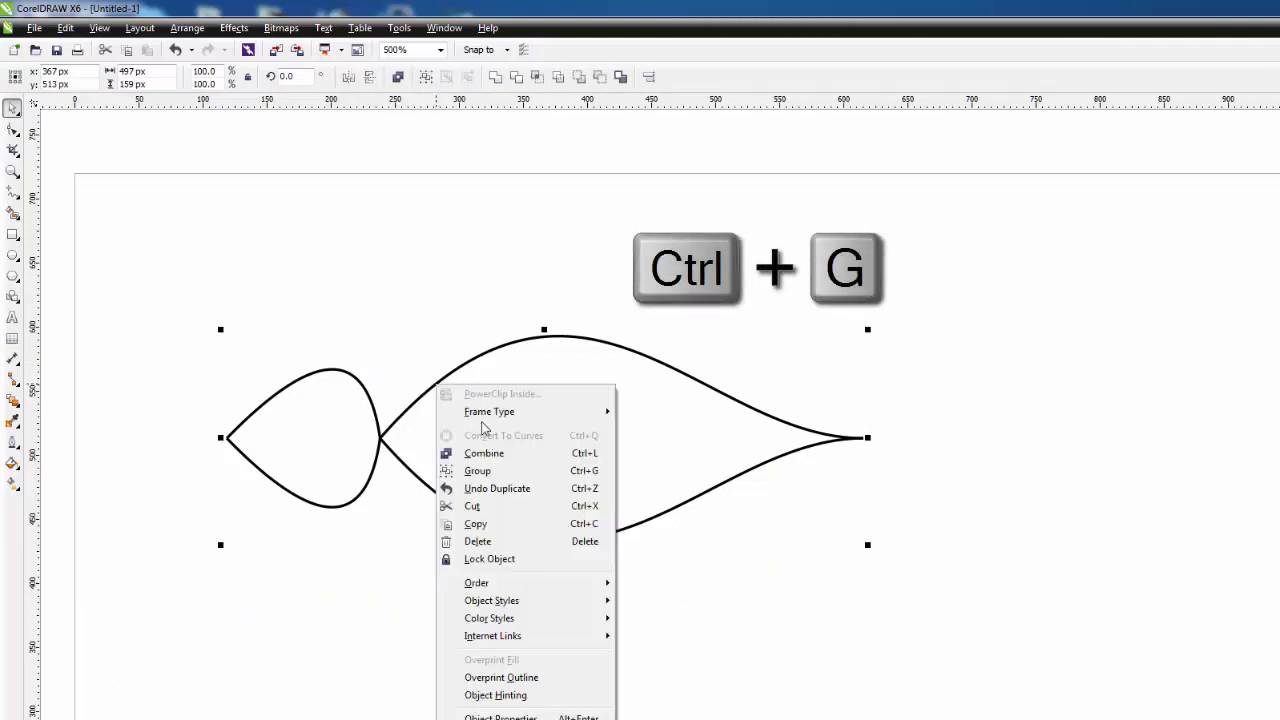
pyautogui.click(510, 471)
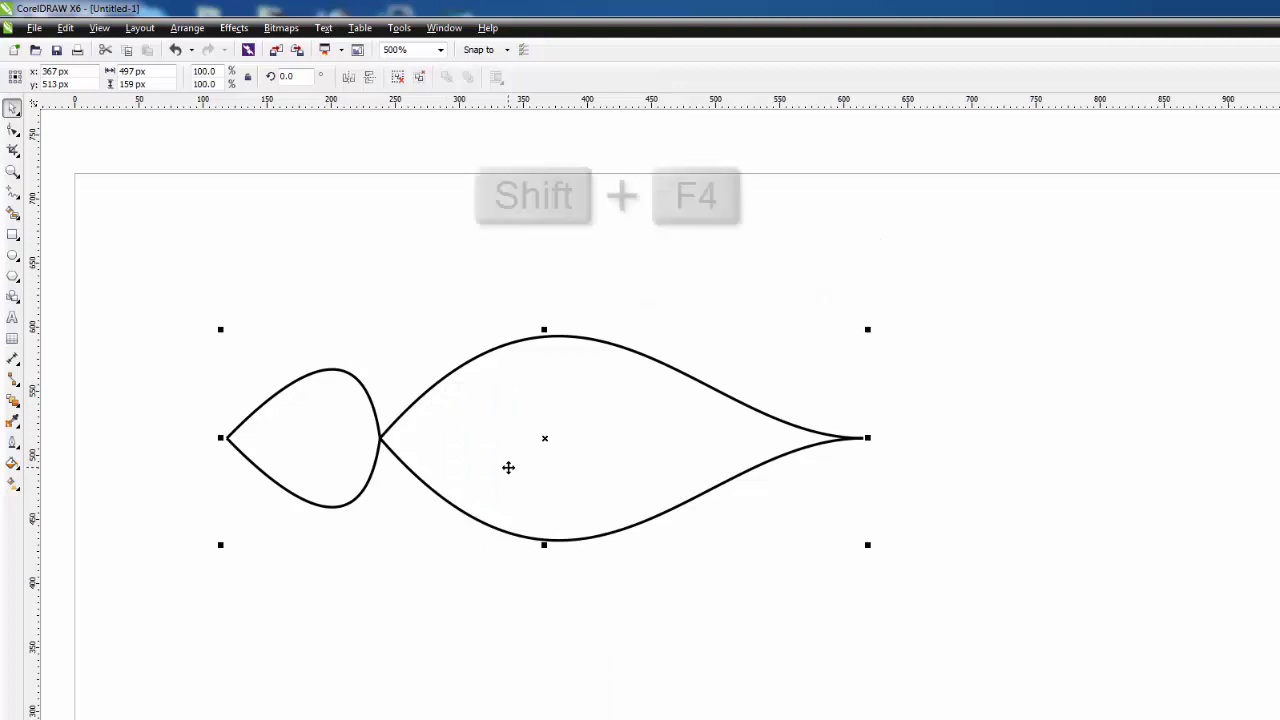
# Scale the petal group to about 322 by 103 px and place it near the middle of the page
pyautogui.hotkey('shift', 'F4')
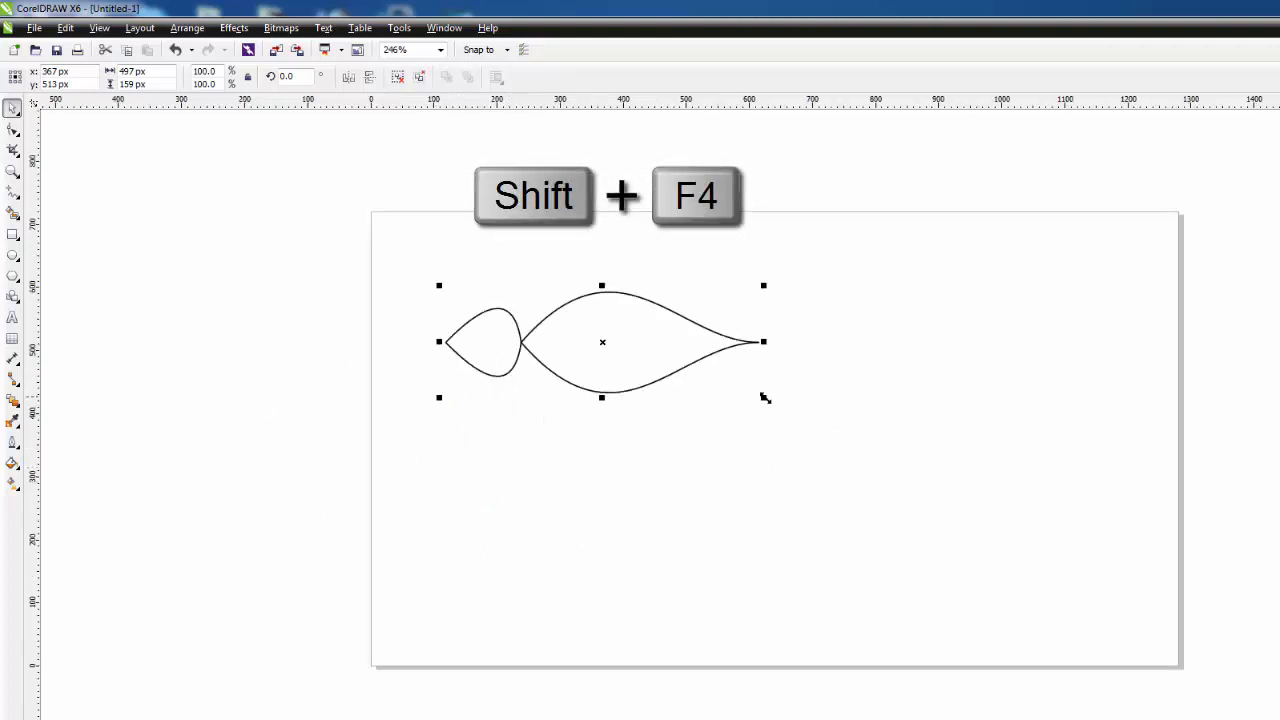
pyautogui.moveTo(767, 397); pyautogui.dragTo(846, 457)
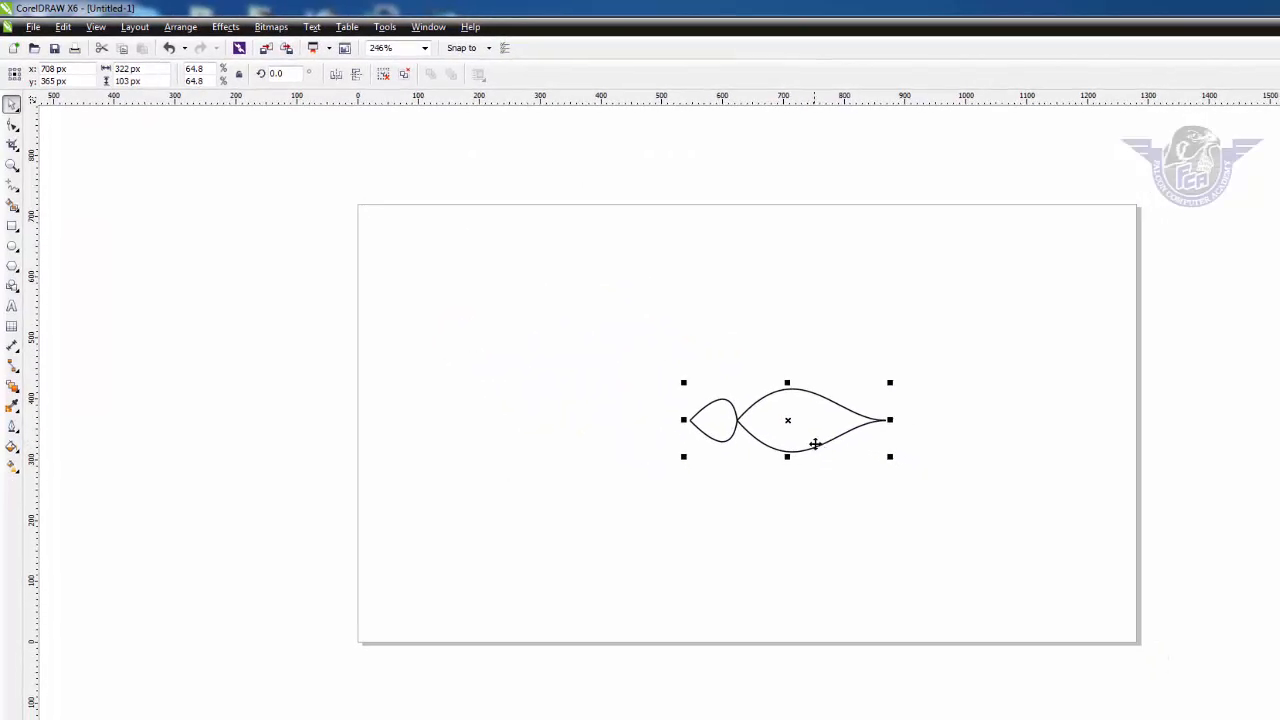
# Move the petal's rotation centre to its left tip and create a copy rotated 15° clockwise
pyautogui.click(814, 442)
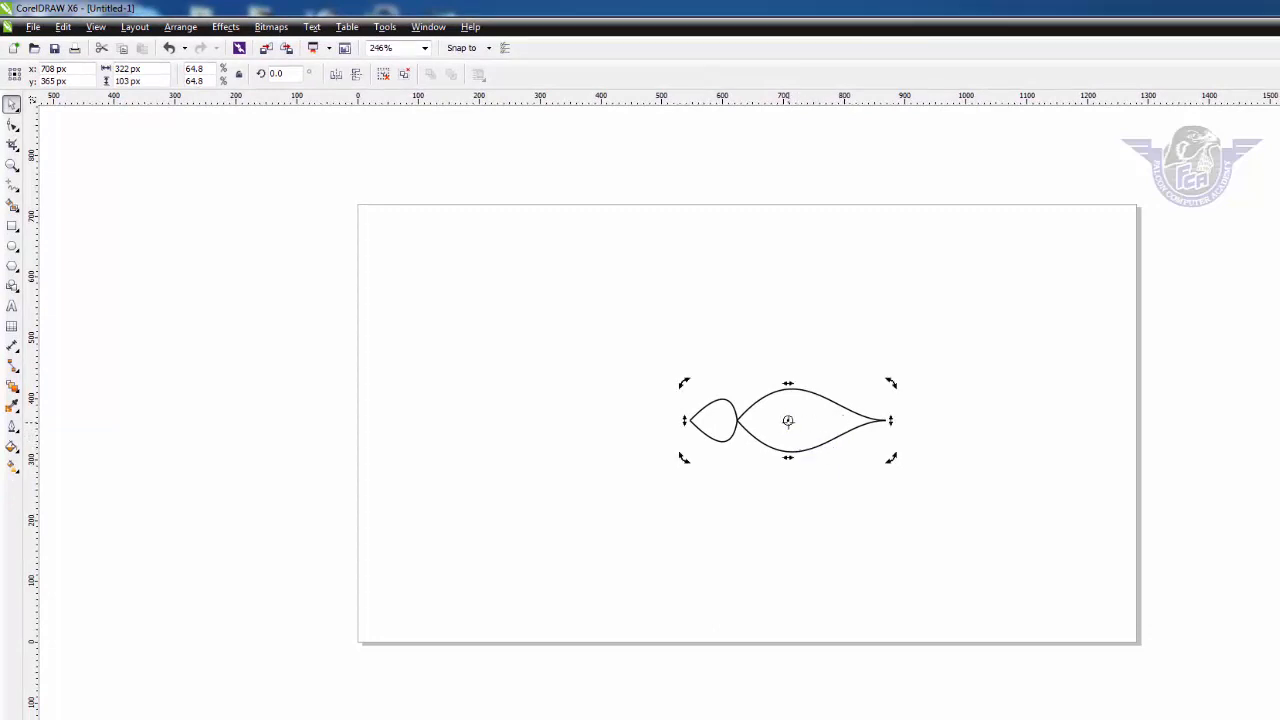
pyautogui.moveTo(788, 421); pyautogui.dragTo(688, 420)
pyautogui.moveTo(892, 386); pyautogui.dragTo(886, 440)
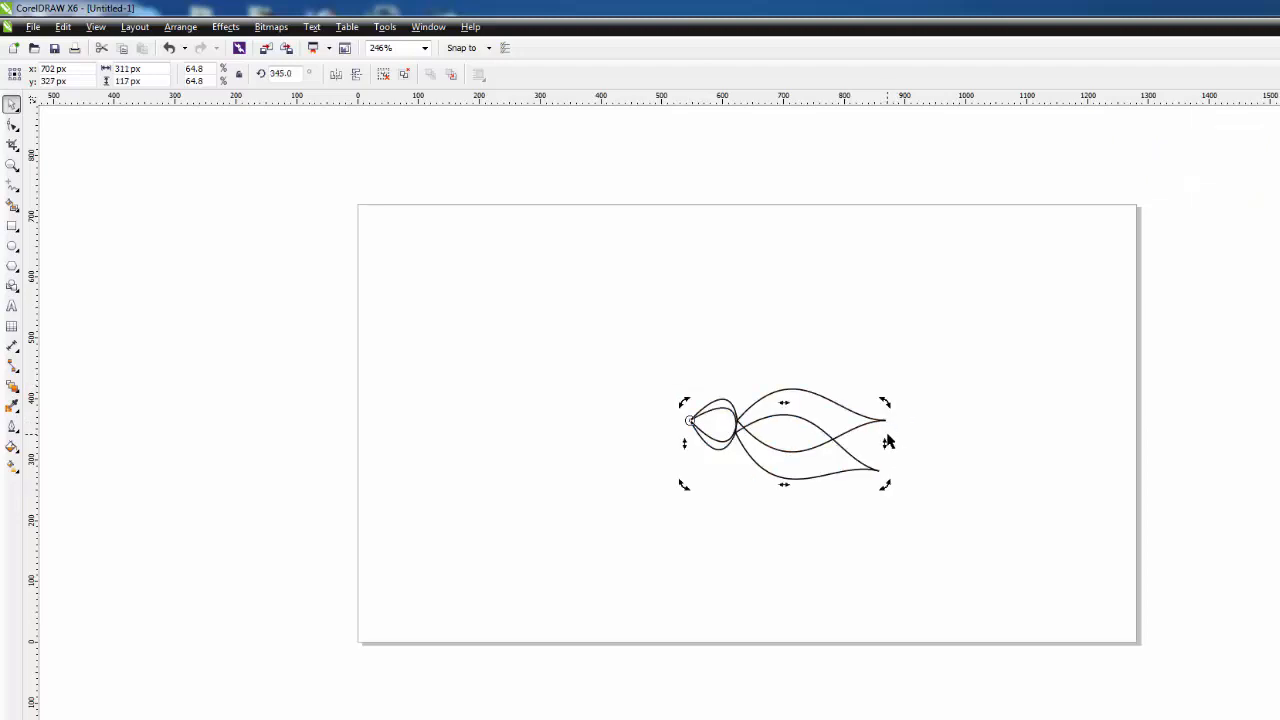
# Repeat the 15° rotated duplication around the left tip until the petals complete a full circle
pyautogui.hotkey('ctrl', 'r')
pyautogui.hotkey('ctrl', 'r')
pyautogui.hotkey('ctrl', 'r')
pyautogui.hotkey('ctrl', 'r')
pyautogui.hotkey('ctrl', 'r')
pyautogui.hotkey('ctrl', 'r')
pyautogui.hotkey('ctrl', 'r')
pyautogui.hotkey('ctrl', 'r')
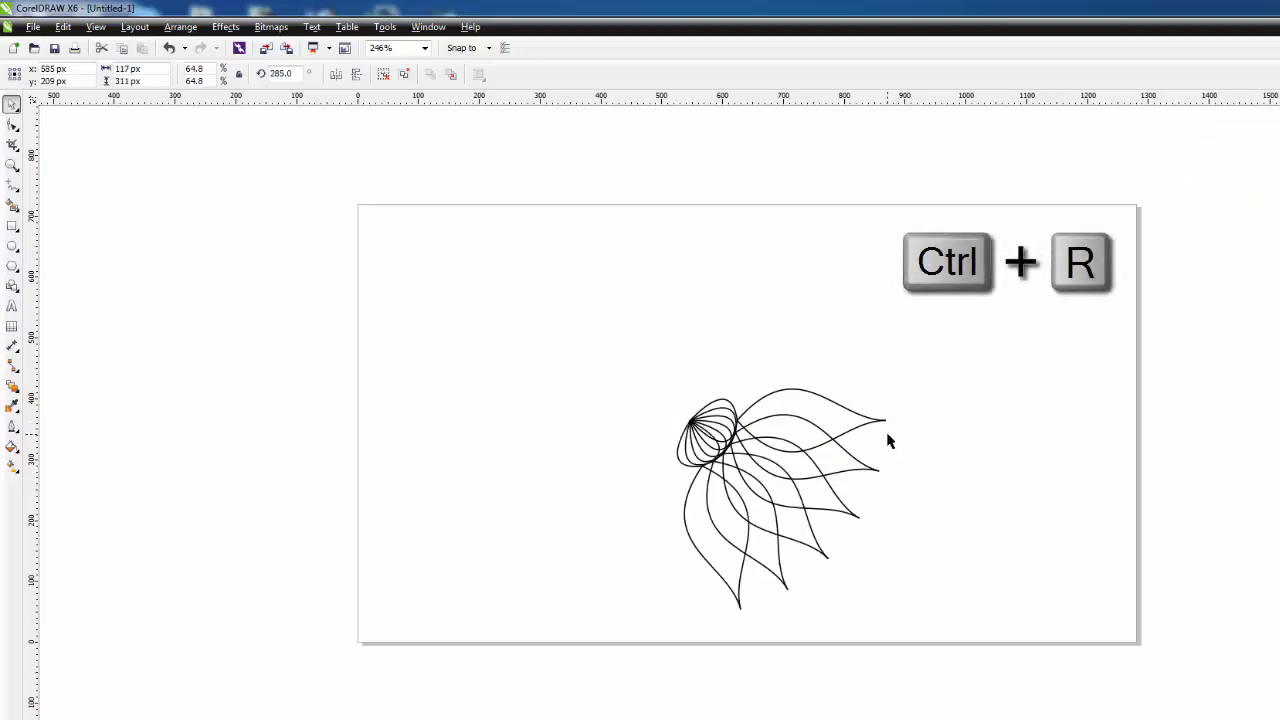
pyautogui.hotkey('ctrl', 'r')
pyautogui.hotkey('ctrl', 'r')
pyautogui.hotkey('ctrl', 'r')
pyautogui.hotkey('ctrl', 'r')
pyautogui.hotkey('ctrl', 'r')
pyautogui.hotkey('ctrl', 'r')
pyautogui.hotkey('ctrl', 'r')
pyautogui.hotkey('ctrl', 'r')
pyautogui.hotkey('ctrl', 'r')
pyautogui.hotkey('ctrl', 'r')
pyautogui.hotkey('ctrl', 'r')
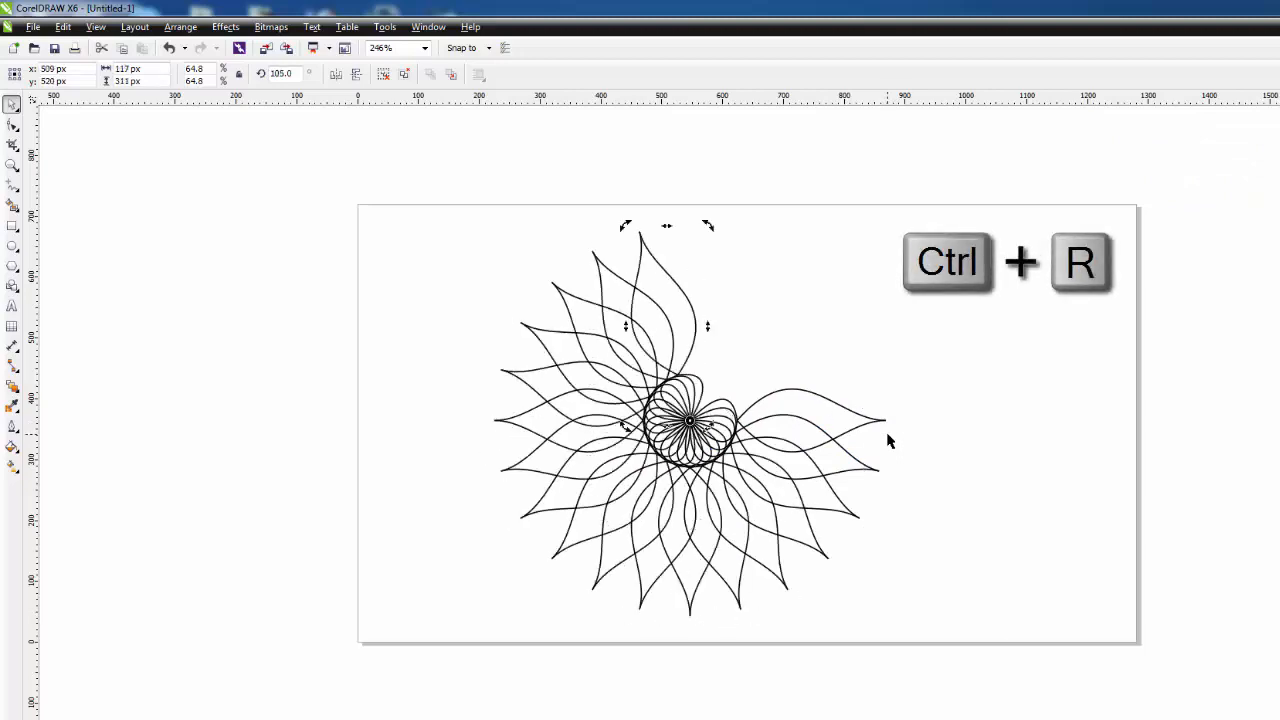
pyautogui.click(958, 436)
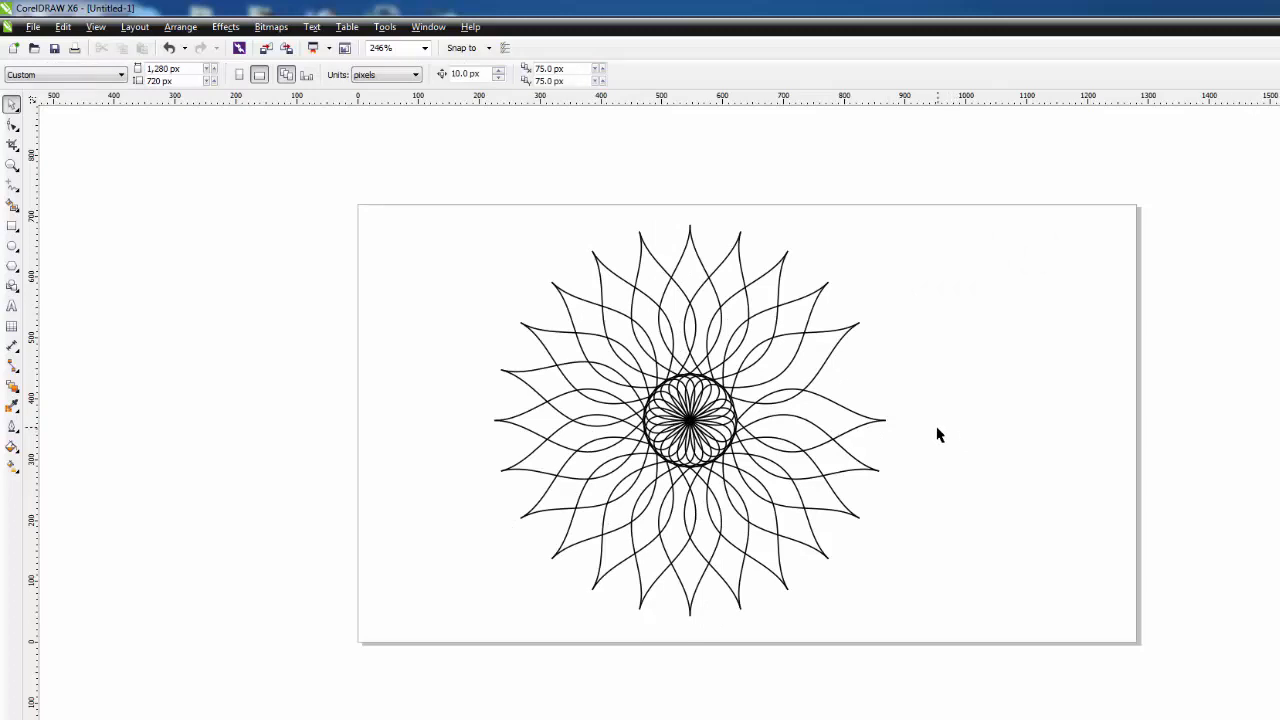
# Undo all the rotated copies back to the single petal group
pyautogui.hotkey('ctrl', 'z')
pyautogui.hotkey('ctrl', 'z')
pyautogui.hotkey('ctrl', 'z')
pyautogui.hotkey('ctrl', 'z')
pyautogui.hotkey('ctrl', 'z')
pyautogui.hotkey('ctrl', 'z')
pyautogui.hotkey('ctrl', 'z')
pyautogui.hotkey('ctrl', 'z')
pyautogui.hotkey('ctrl', 'z')
pyautogui.hotkey('ctrl', 'z')
pyautogui.hotkey('ctrl', 'z')
pyautogui.hotkey('ctrl', 'z')
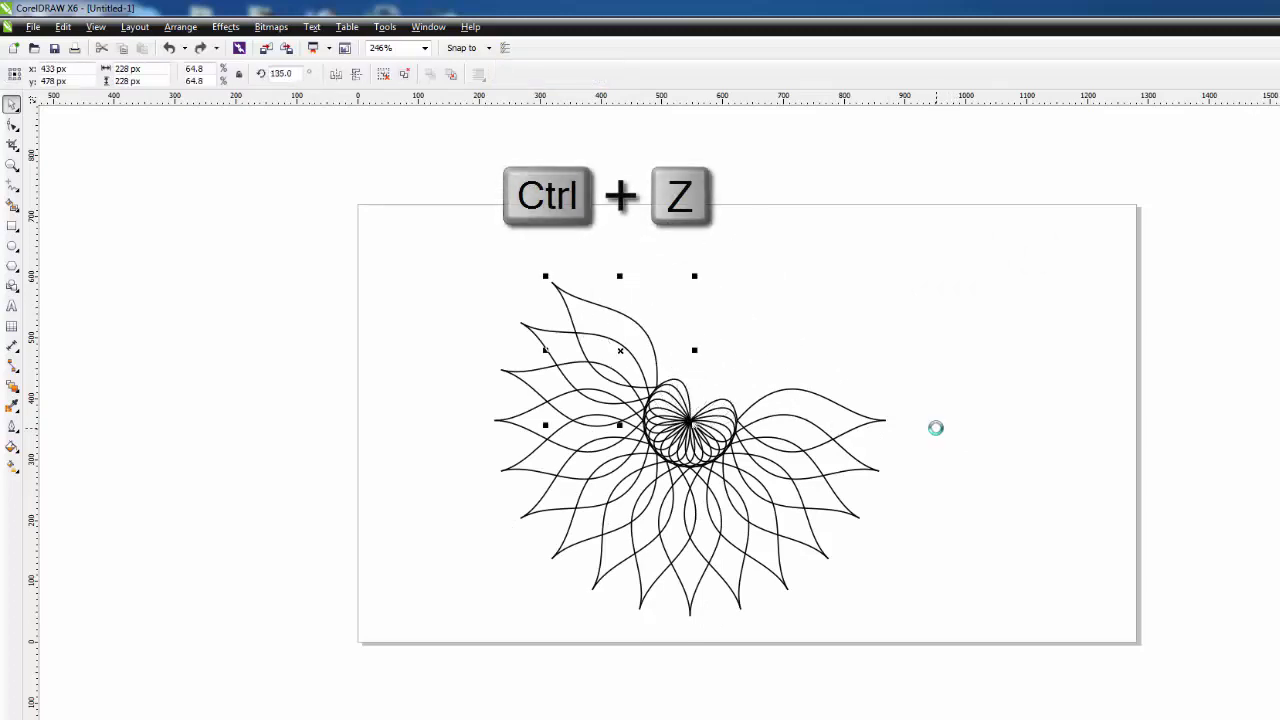
pyautogui.hotkey('ctrl', 'z')
pyautogui.hotkey('ctrl', 'z')
pyautogui.hotkey('ctrl', 'z')
pyautogui.hotkey('ctrl', 'z')
pyautogui.hotkey('ctrl', 'z')
pyautogui.hotkey('ctrl', 'z')
pyautogui.hotkey('ctrl', 'z')
pyautogui.hotkey('ctrl', 'z')
pyautogui.hotkey('ctrl', 'z')
pyautogui.hotkey('ctrl', 'z')
pyautogui.hotkey('ctrl', 'z')
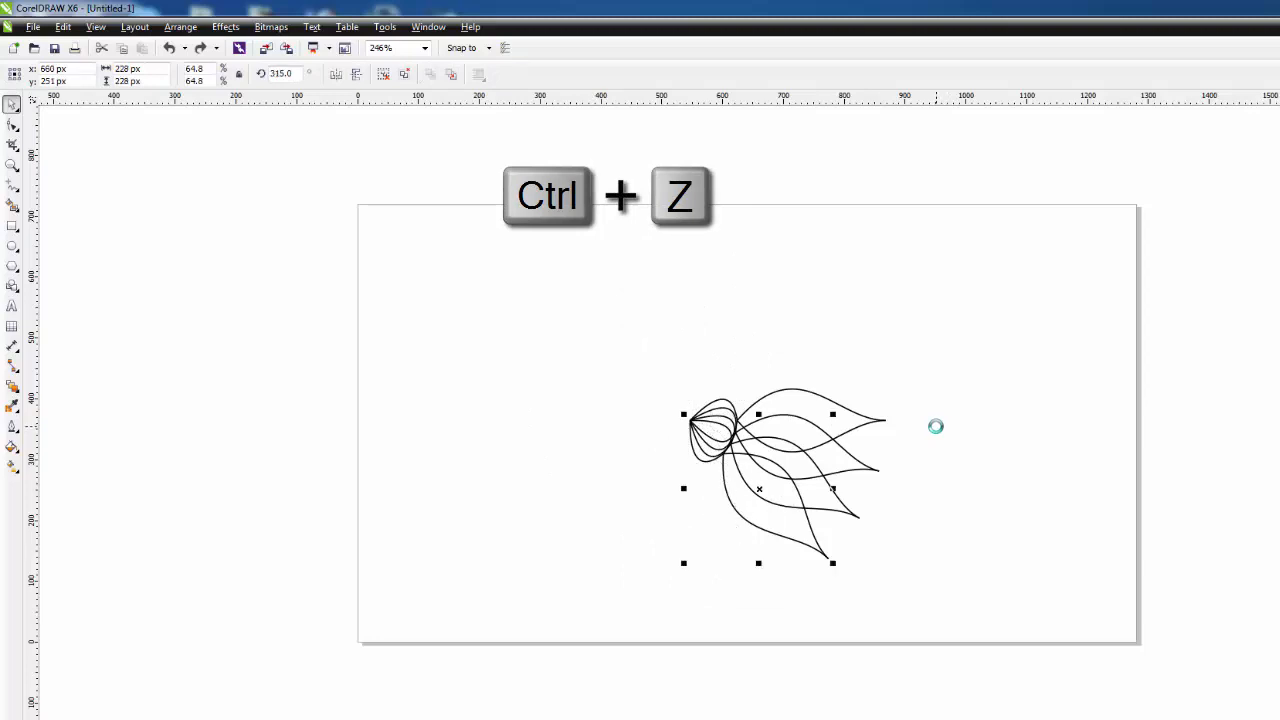
pyautogui.hotkey('ctrl', 'z')
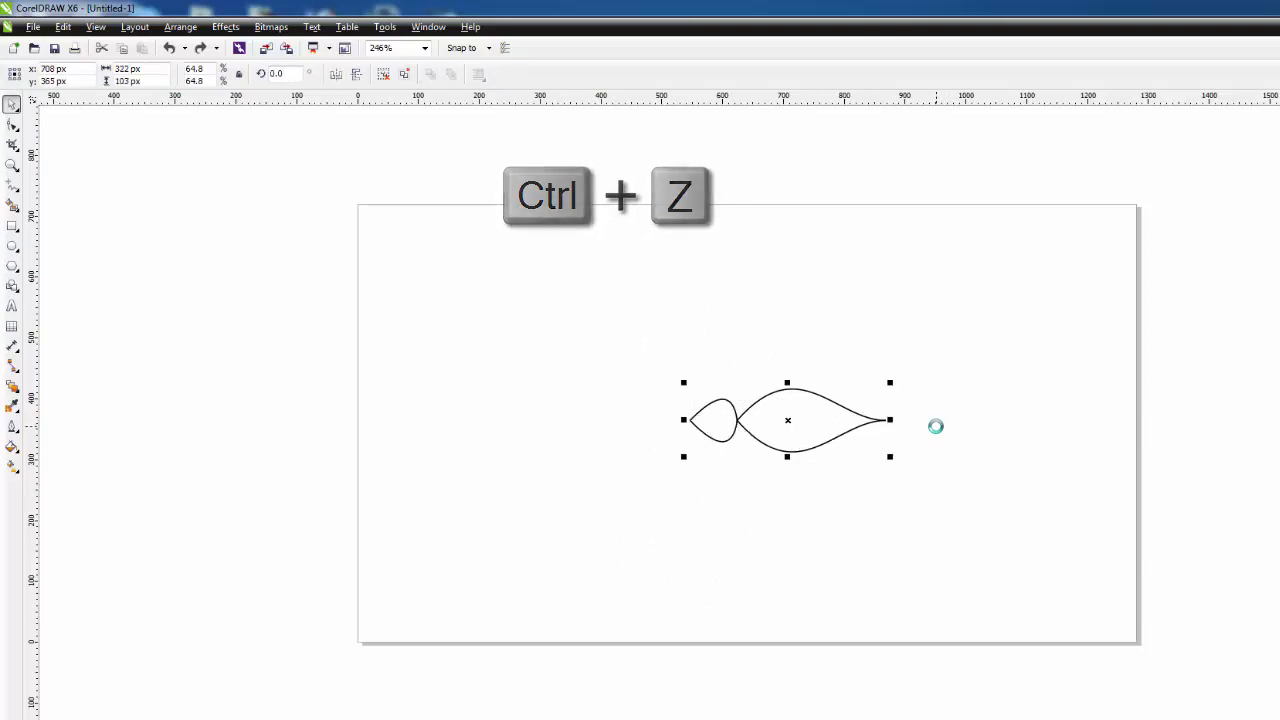
# Move the petal's rotation centre to its right tip and create a copy rotated 15° clockwise
pyautogui.click(794, 434)
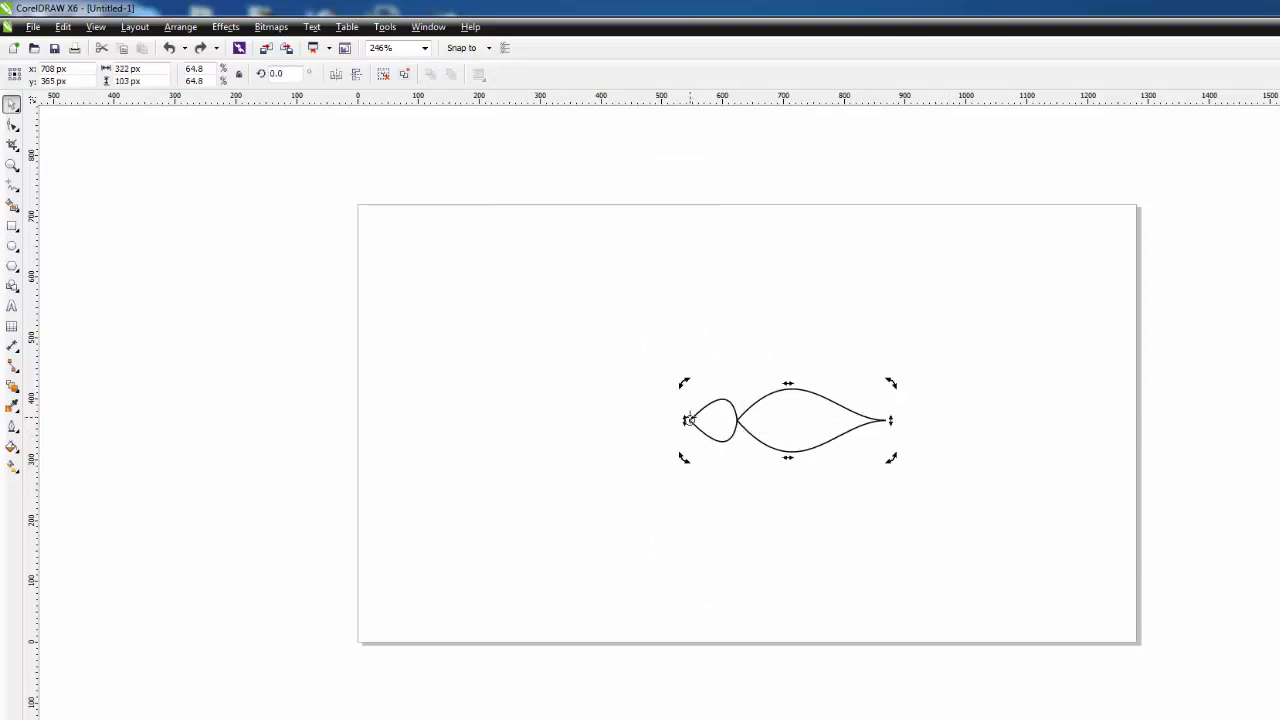
pyautogui.moveTo(689, 420)
pyautogui.mouseDown()
pyautogui.moveTo(871, 434)
pyautogui.moveTo(886, 420)
pyautogui.mouseUp()
pyautogui.click(685, 384)
pyautogui.moveTo(669, 374); pyautogui.dragTo(937, 476)
pyautogui.click(809, 437)
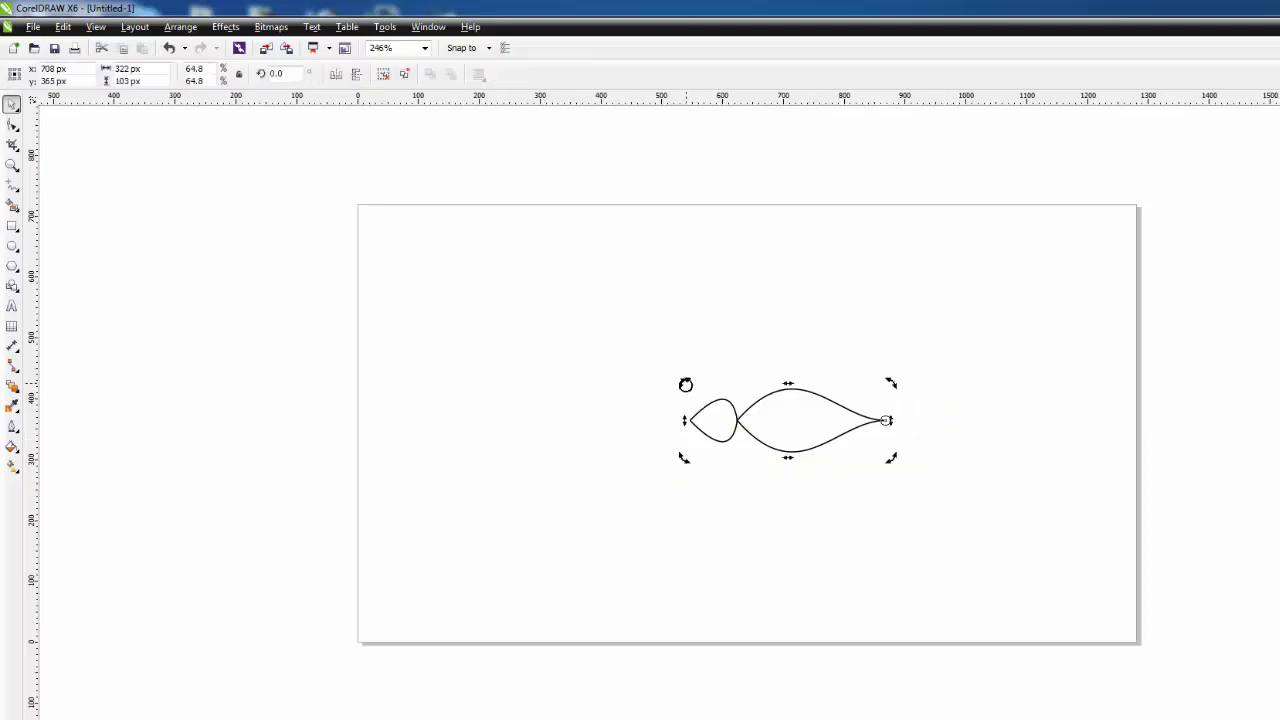
pyautogui.moveTo(683, 382); pyautogui.dragTo(708, 349)
# Repeat the 15° rotated duplication around the petal's right tip until the petals complete a full circle
pyautogui.hotkey('ctrl', 'r')
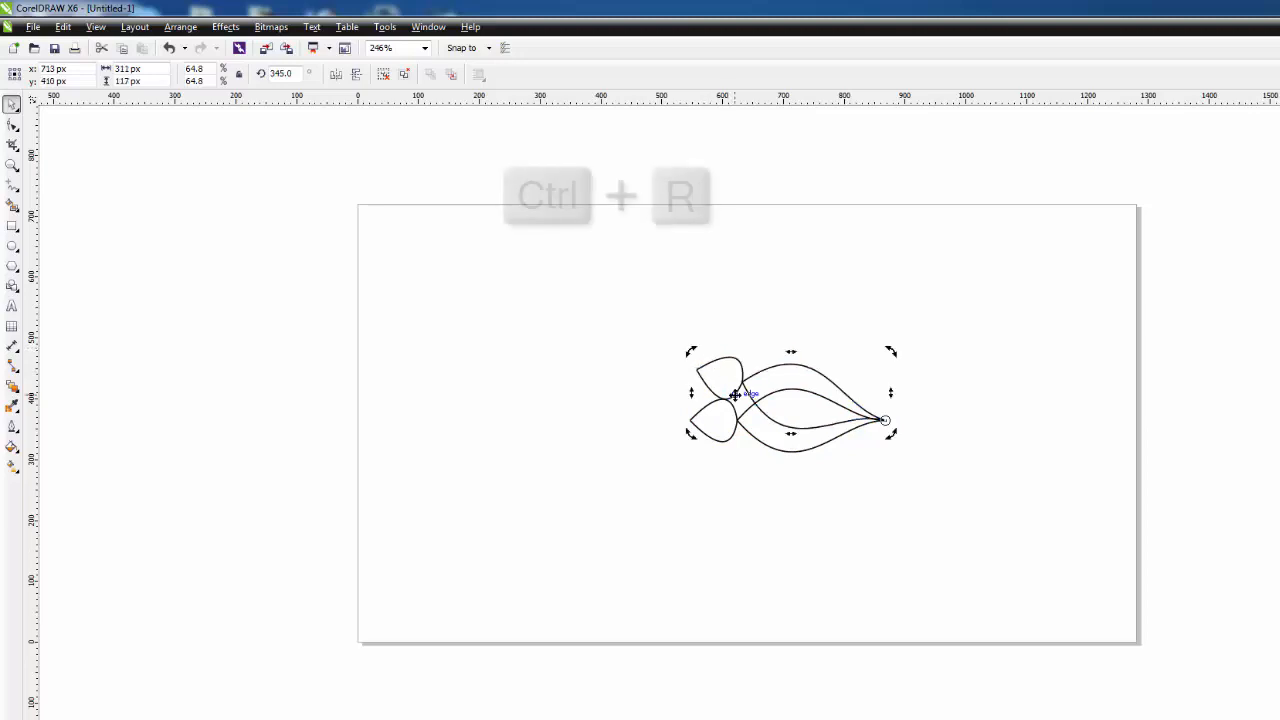
pyautogui.hotkey('ctrl', 'r')
pyautogui.hotkey('ctrl', 'r')
pyautogui.hotkey('ctrl', 'r')
pyautogui.hotkey('ctrl', 'r')
pyautogui.hotkey('ctrl', 'r')
pyautogui.hotkey('ctrl', 'r')
pyautogui.hotkey('ctrl', 'r')
pyautogui.hotkey('ctrl', 'r')
pyautogui.hotkey('ctrl', 'r')
pyautogui.hotkey('ctrl', 'r')
pyautogui.hotkey('ctrl', 'r')
pyautogui.hotkey('ctrl', 'r')
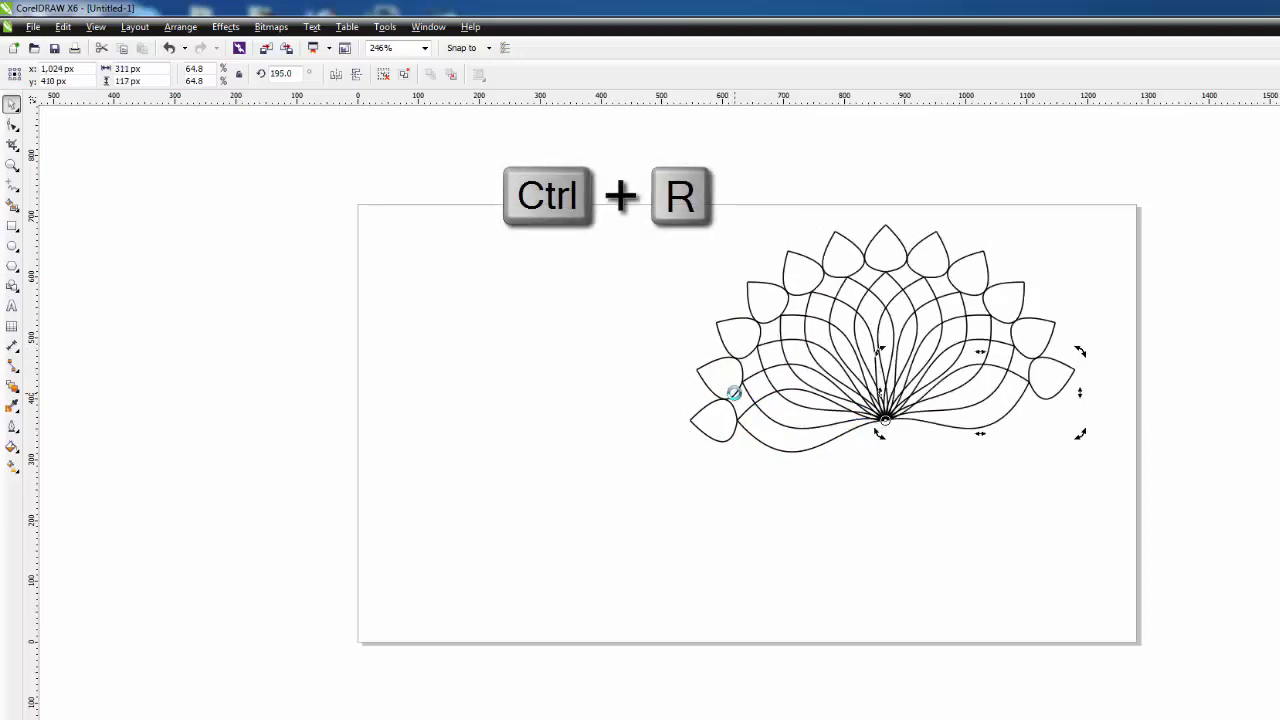
pyautogui.hotkey('ctrl', 'r')
pyautogui.hotkey('ctrl', 'r')
pyautogui.hotkey('ctrl', 'r')
pyautogui.hotkey('ctrl', 'r')
pyautogui.hotkey('ctrl', 'r')
pyautogui.hotkey('ctrl', 'r')
pyautogui.hotkey('ctrl', 'r')
pyautogui.hotkey('ctrl', 'r')
pyautogui.hotkey('ctrl', 'r')
pyautogui.hotkey('ctrl', 'r')
pyautogui.hotkey('ctrl', 'r')
pyautogui.hotkey('ctrl', 'r')
pyautogui.hotkey('ctrl', 'r')
pyautogui.hotkey('ctrl', 'r')
pyautogui.hotkey('ctrl', 'r')
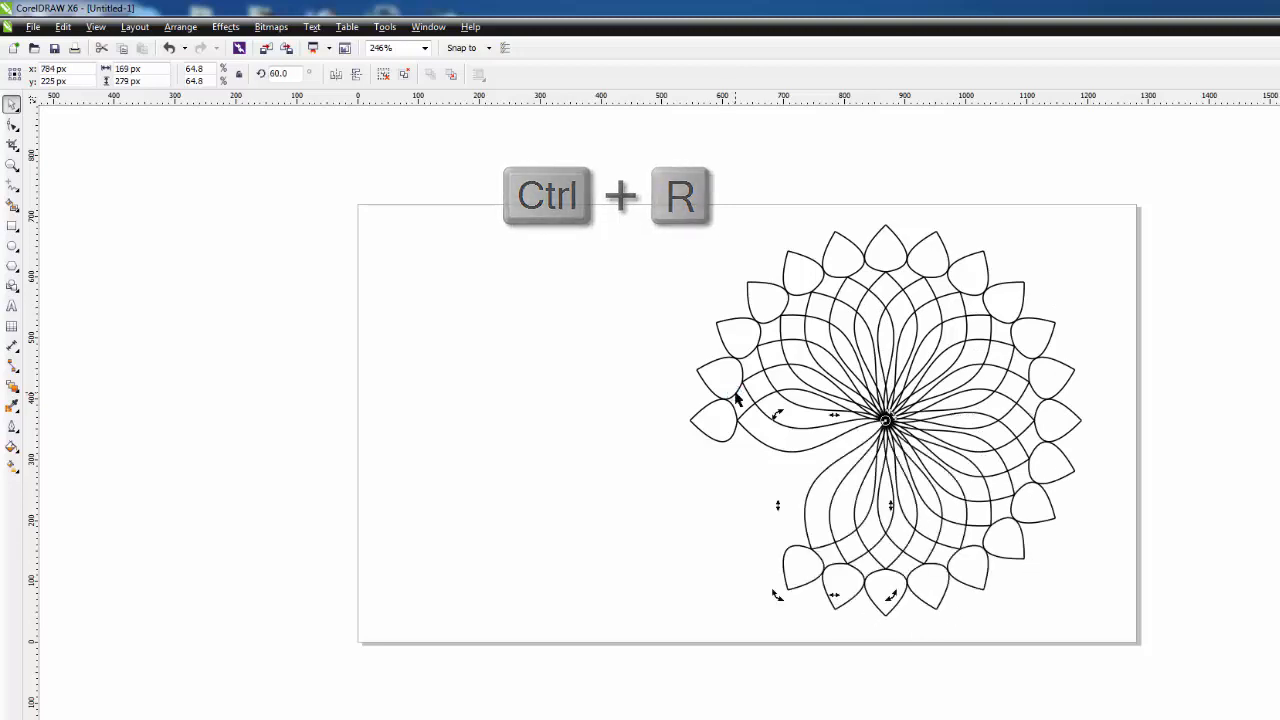
pyautogui.hotkey('ctrl', 'r')
pyautogui.click(610, 349)
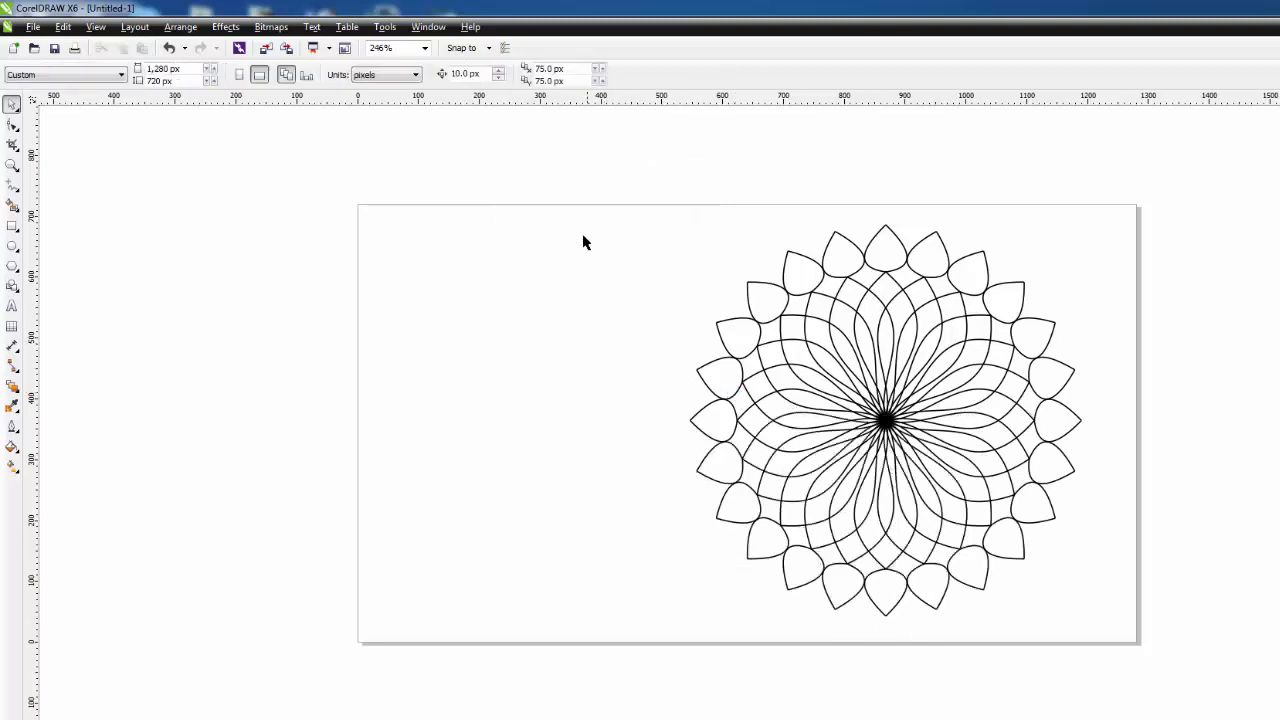
# Group all the petals into one flower and centre it on the page
pyautogui.moveTo(572, 206); pyautogui.dragTo(1167, 682)
pyautogui.hotkey('ctrl', 'g')
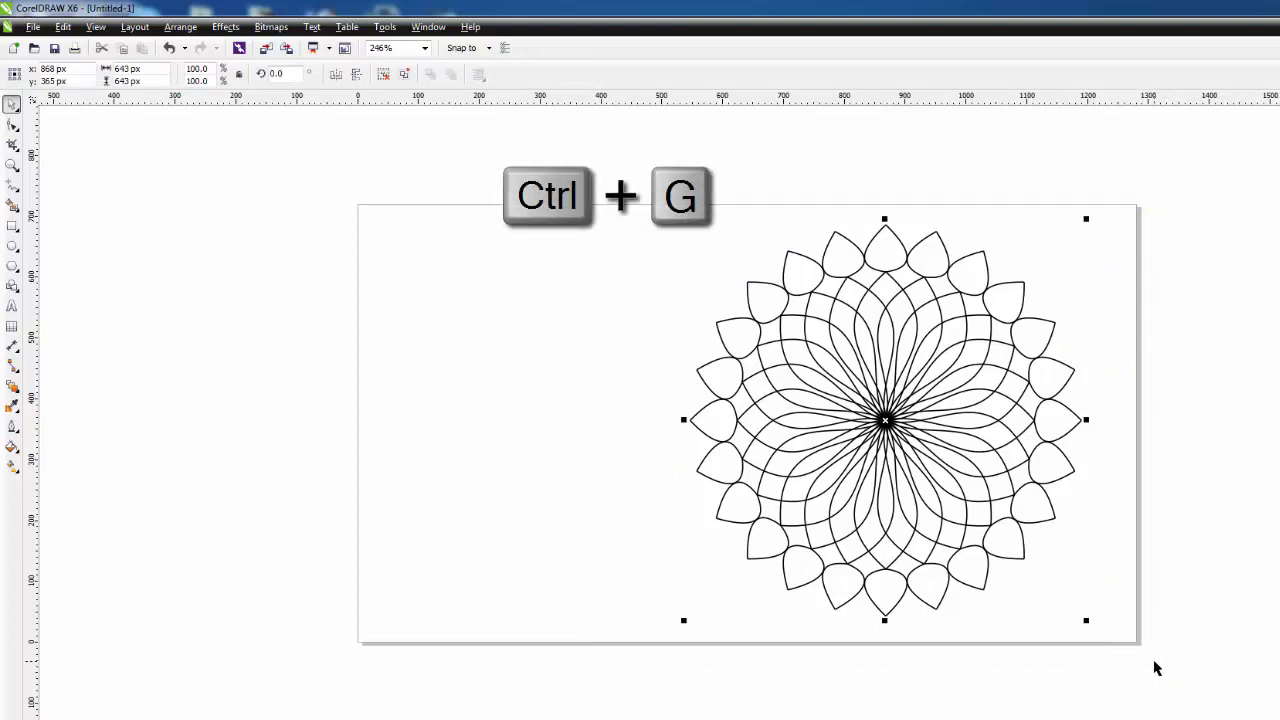
pyautogui.press('p')
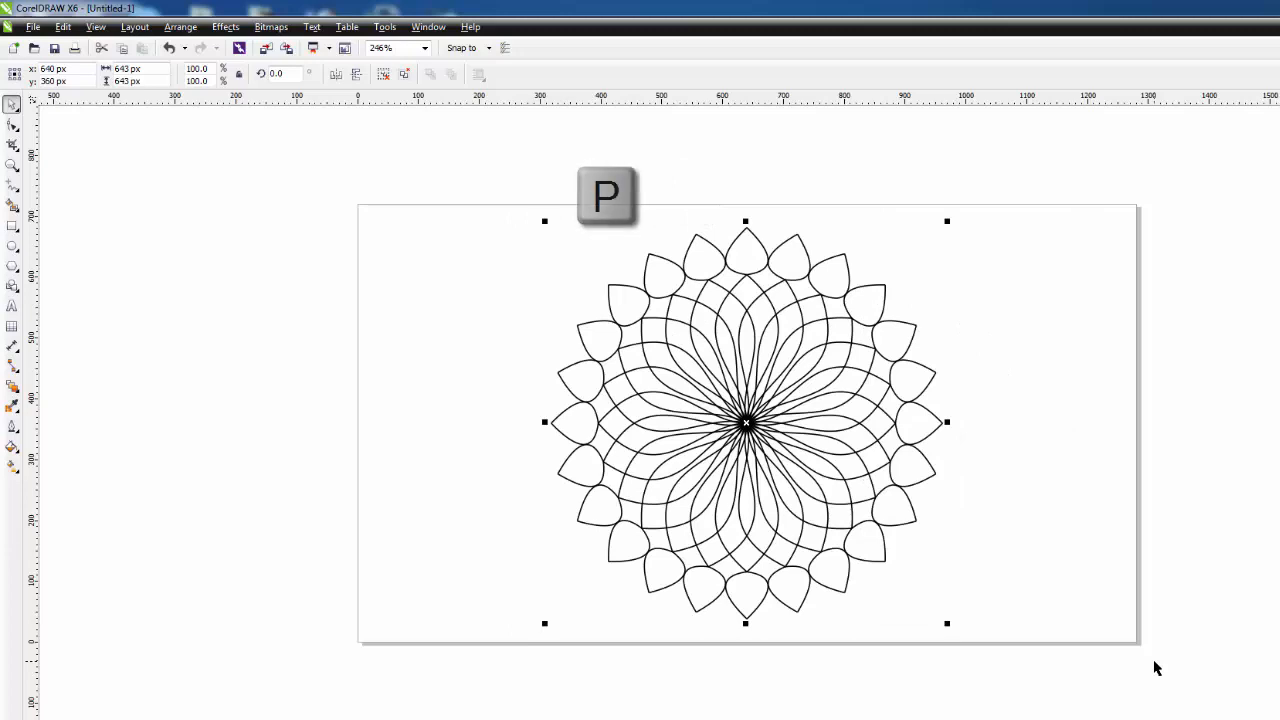
pyautogui.click(737, 337)
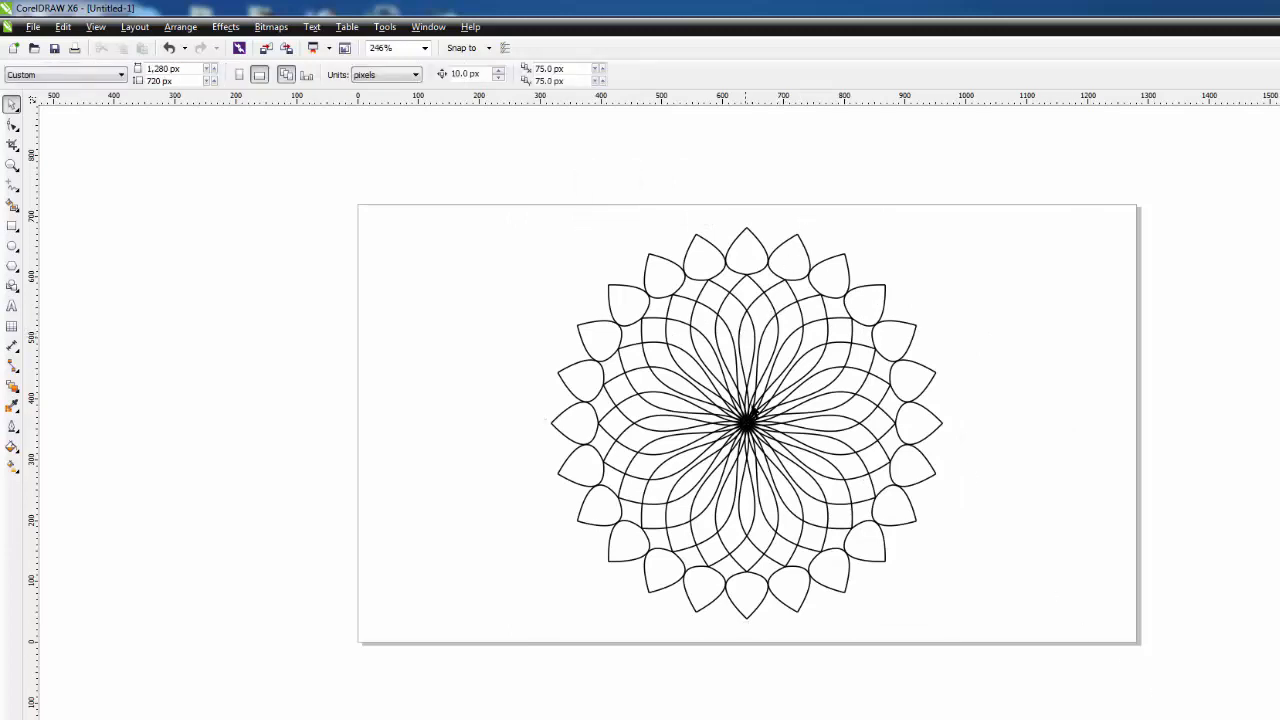
# Draw a circle about 236 px in diameter beside the page and centre it on the page over the flower
pyautogui.click(13, 246)
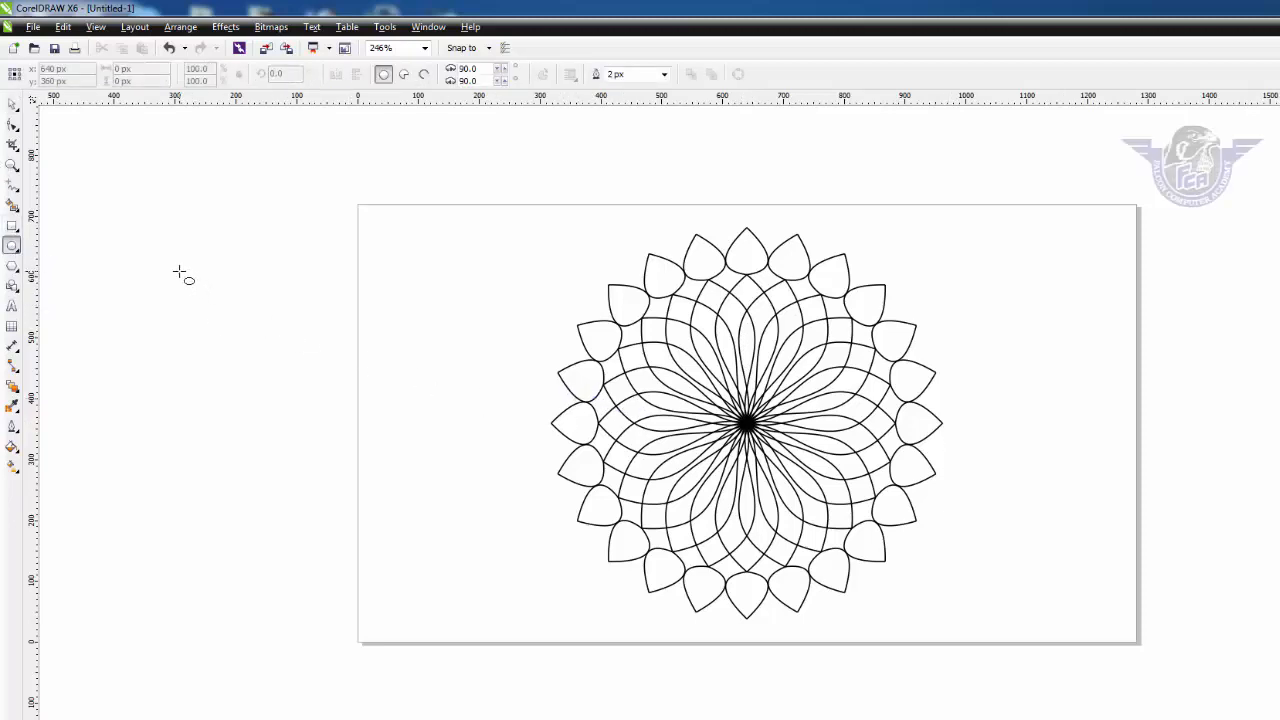
pyautogui.moveTo(181, 271); pyautogui.dragTo(286, 423)
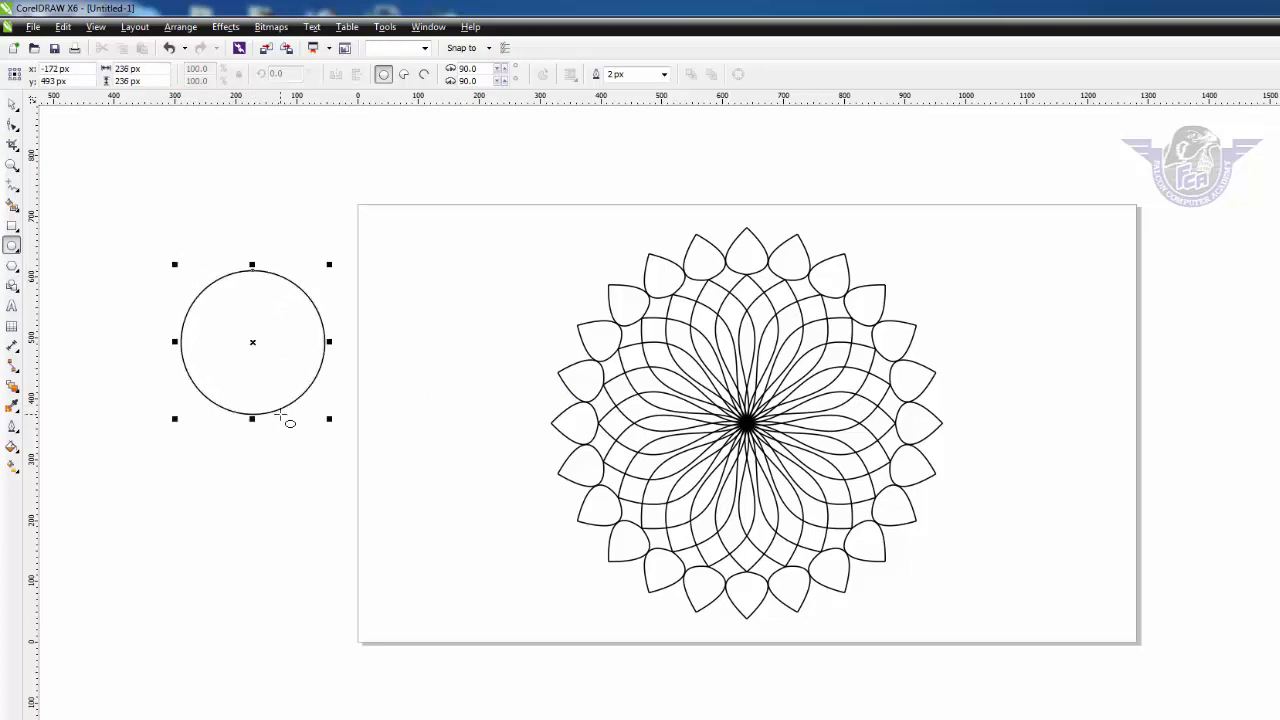
pyautogui.click(12, 105)
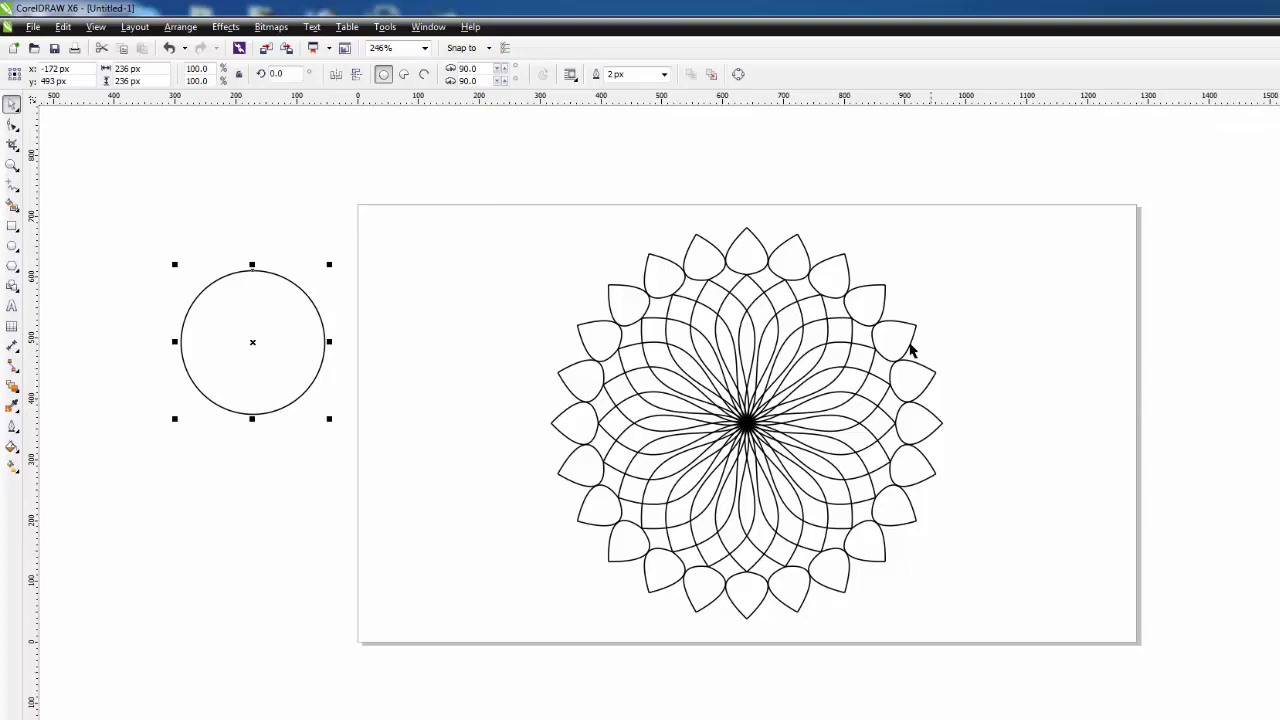
pyautogui.press('p')
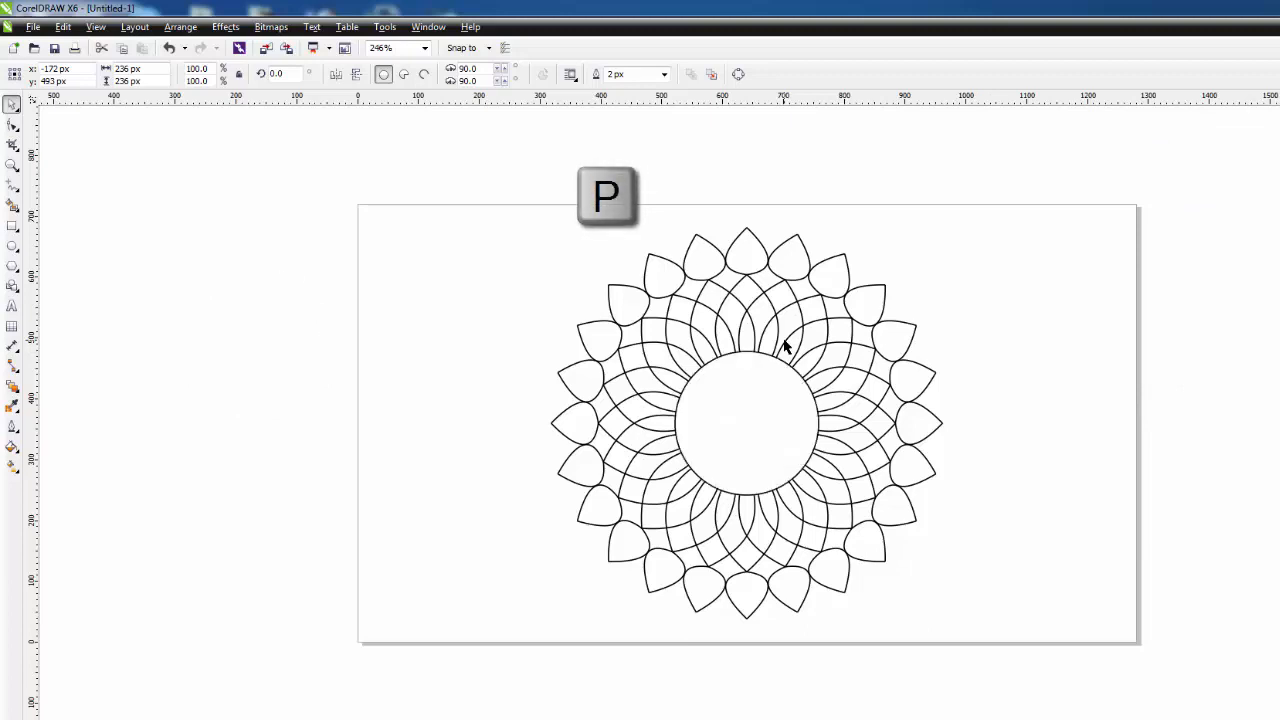
pyautogui.click(1062, 369)
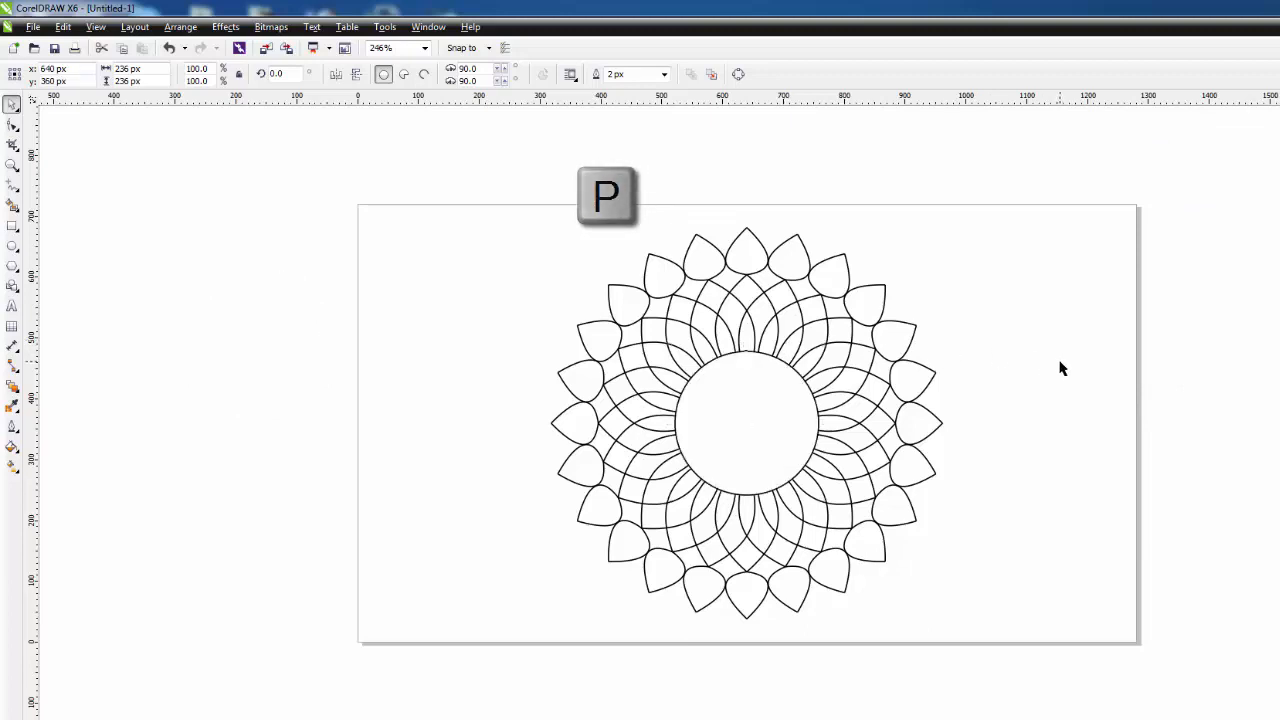
# Trim the flower group with the central circle, then delete the circle to leave an open centre
pyautogui.click(759, 414)
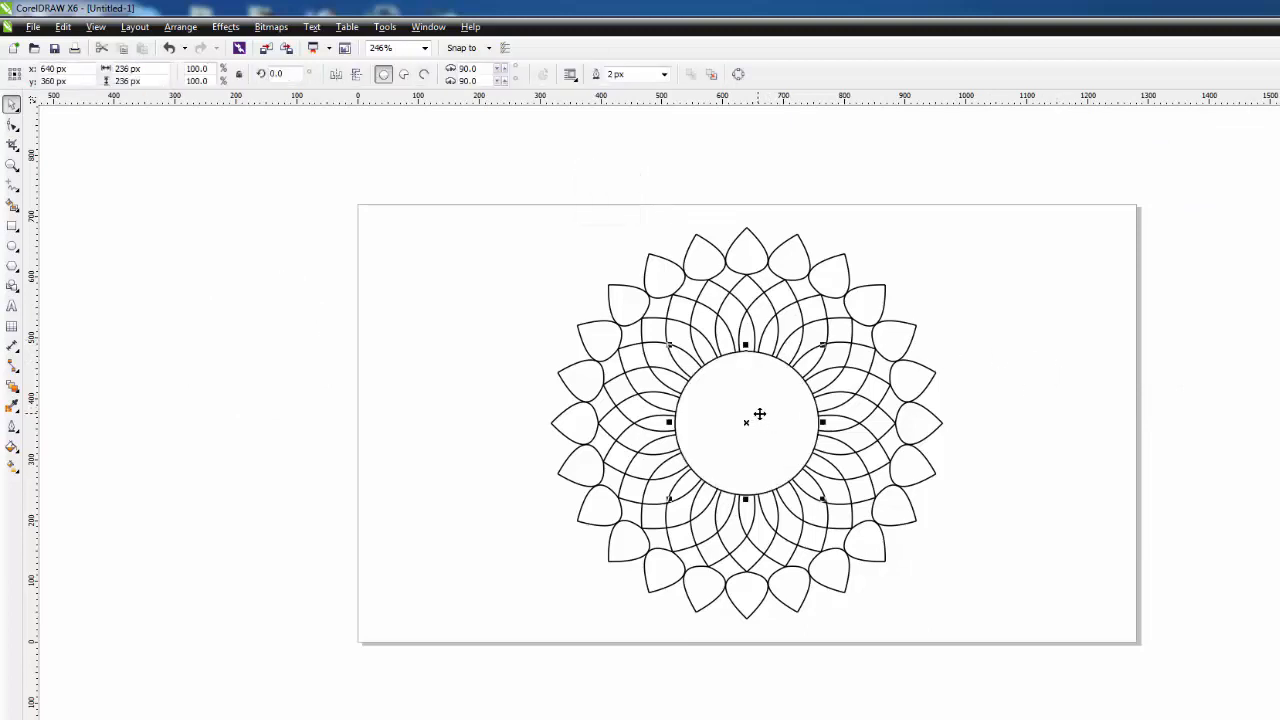
pyautogui.keyDown('shift'); pyautogui.click(737, 289); pyautogui.keyUp('shift')
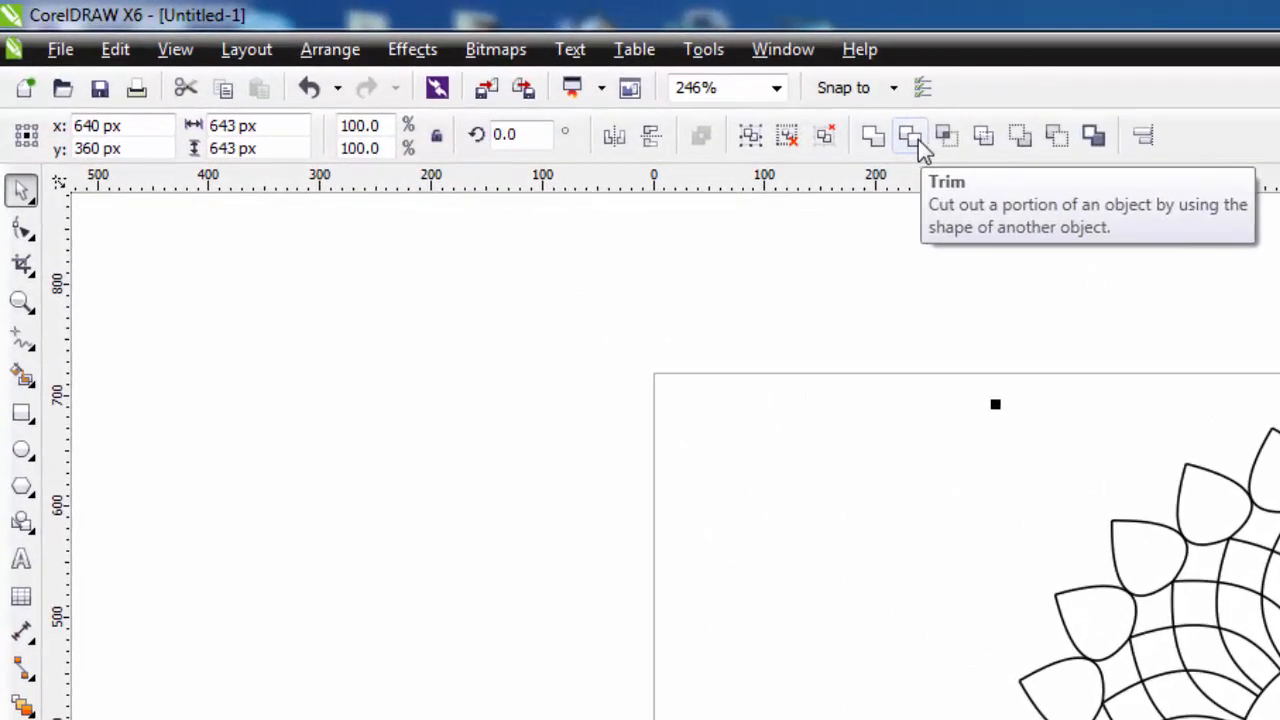
pyautogui.click(910, 138)
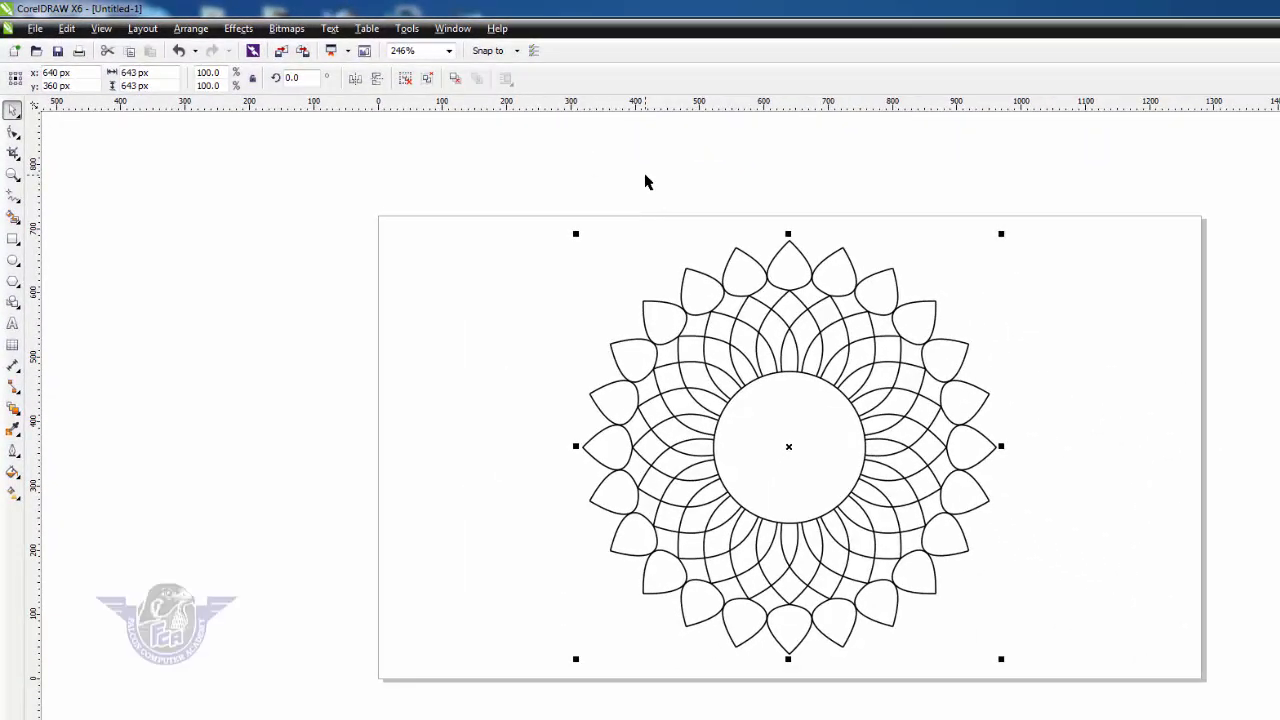
pyautogui.click(645, 182)
pyautogui.click(777, 458)
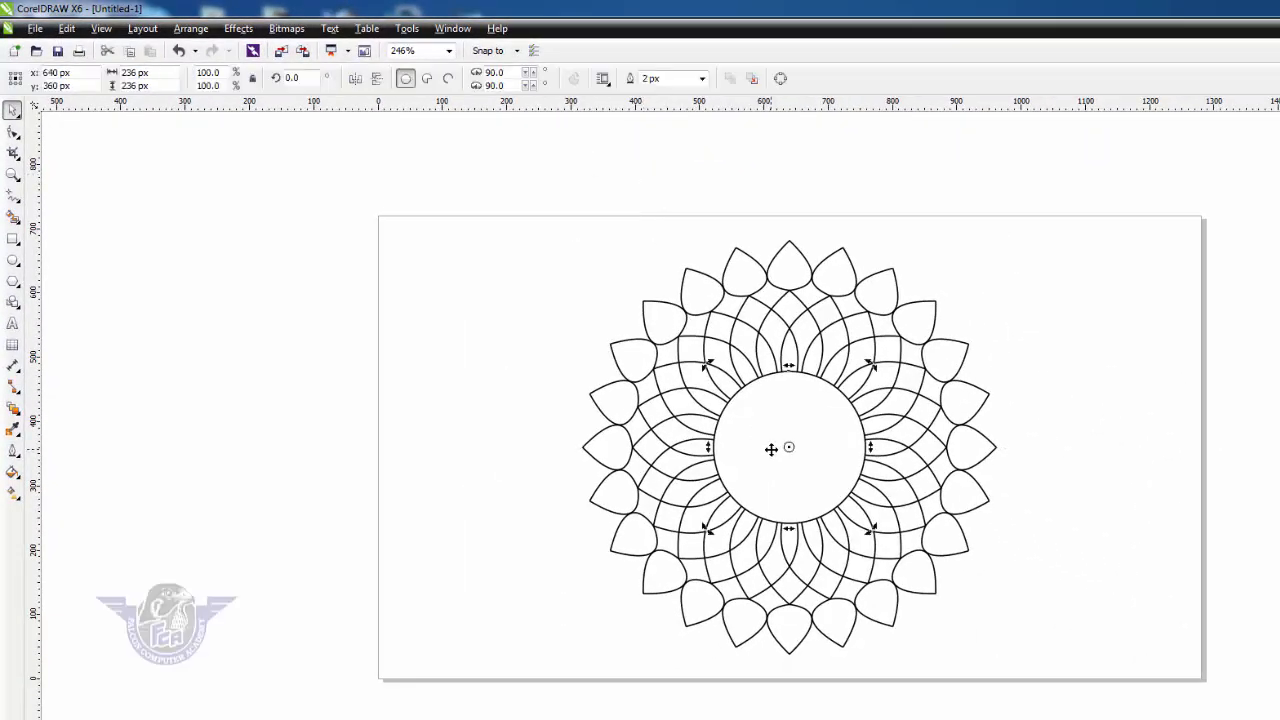
pyautogui.press('Delete')
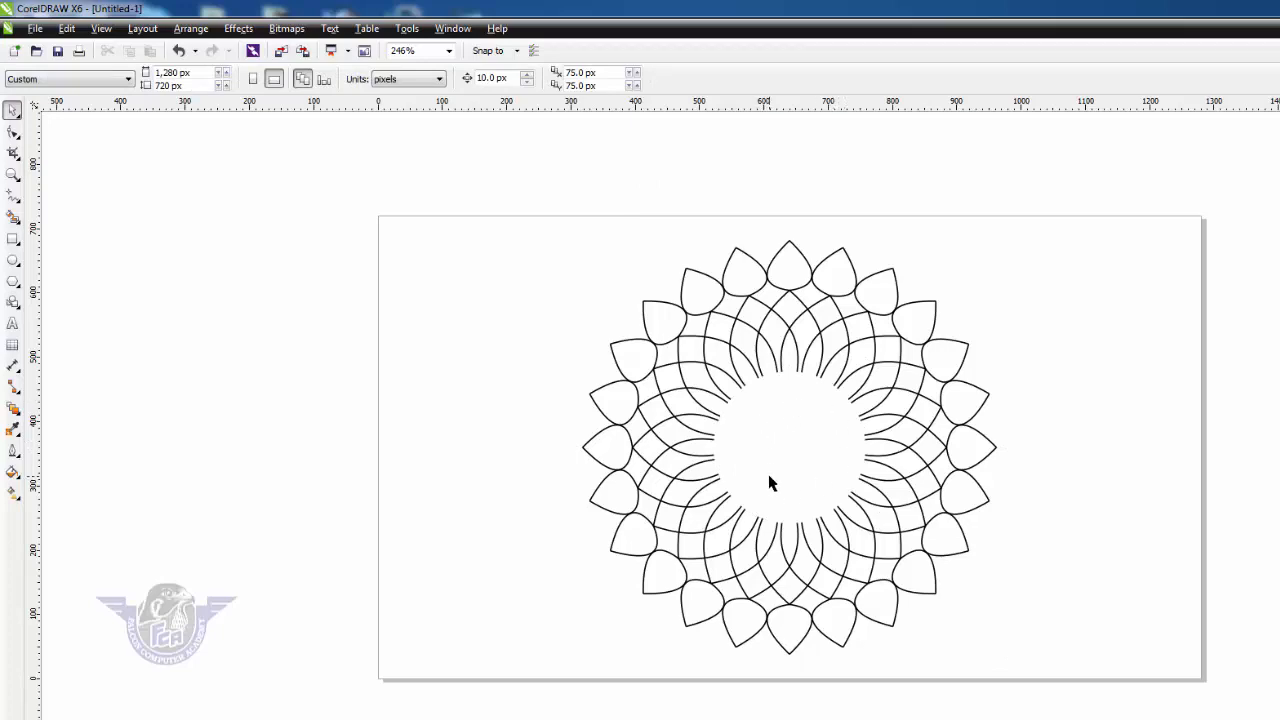
# Add the artistic text "Fine Sweets" on two lines in 24 pt Arial beside the flower
pyautogui.scroll(2, 770, 483)
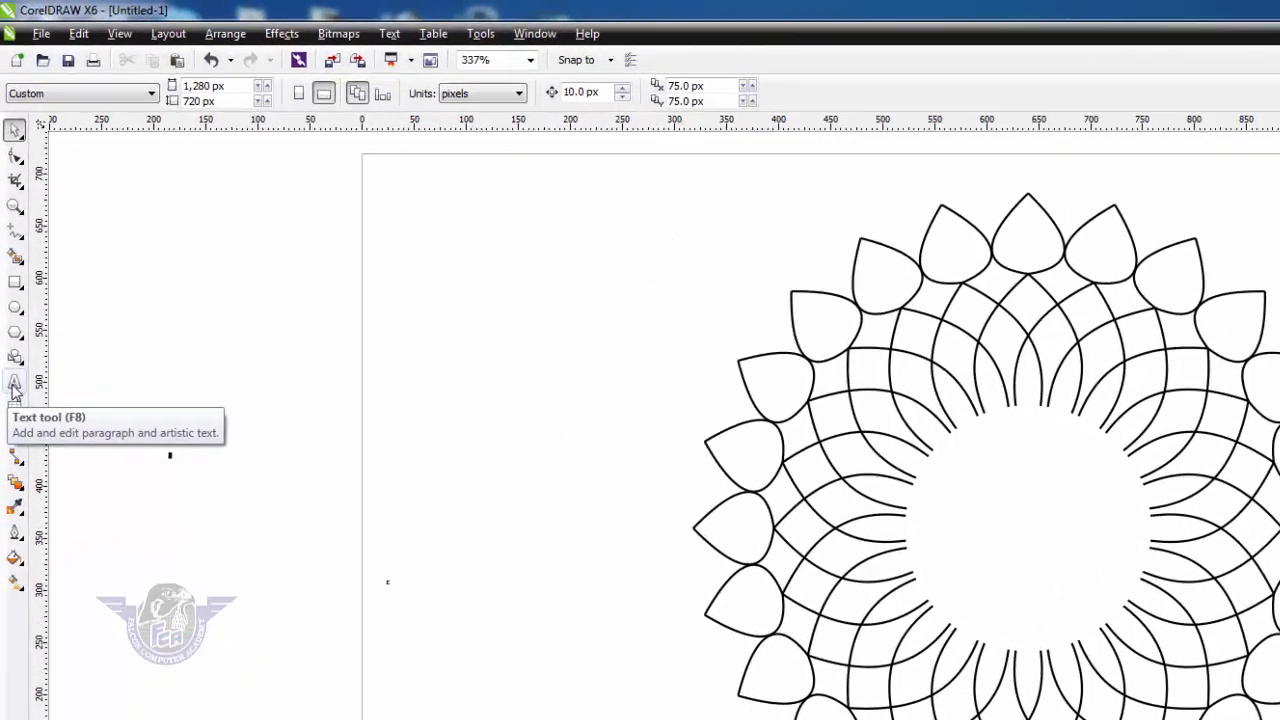
pyautogui.click(10, 268)
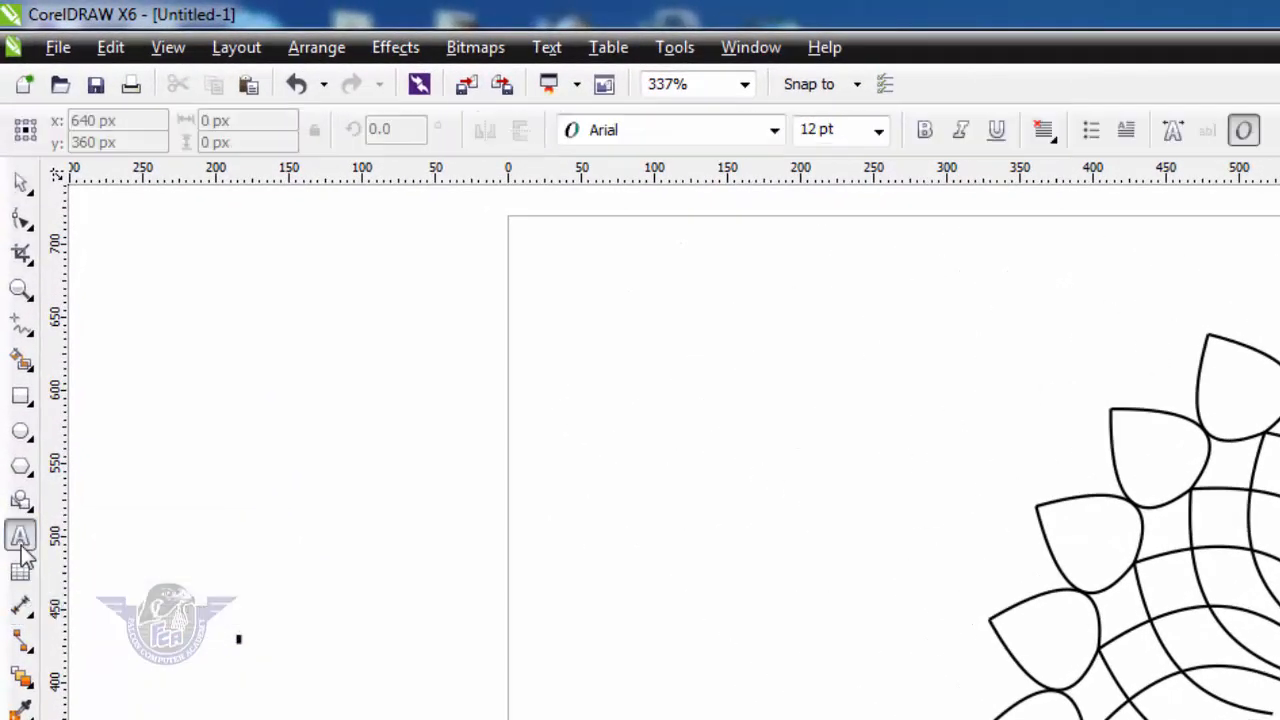
pyautogui.click(591, 582)
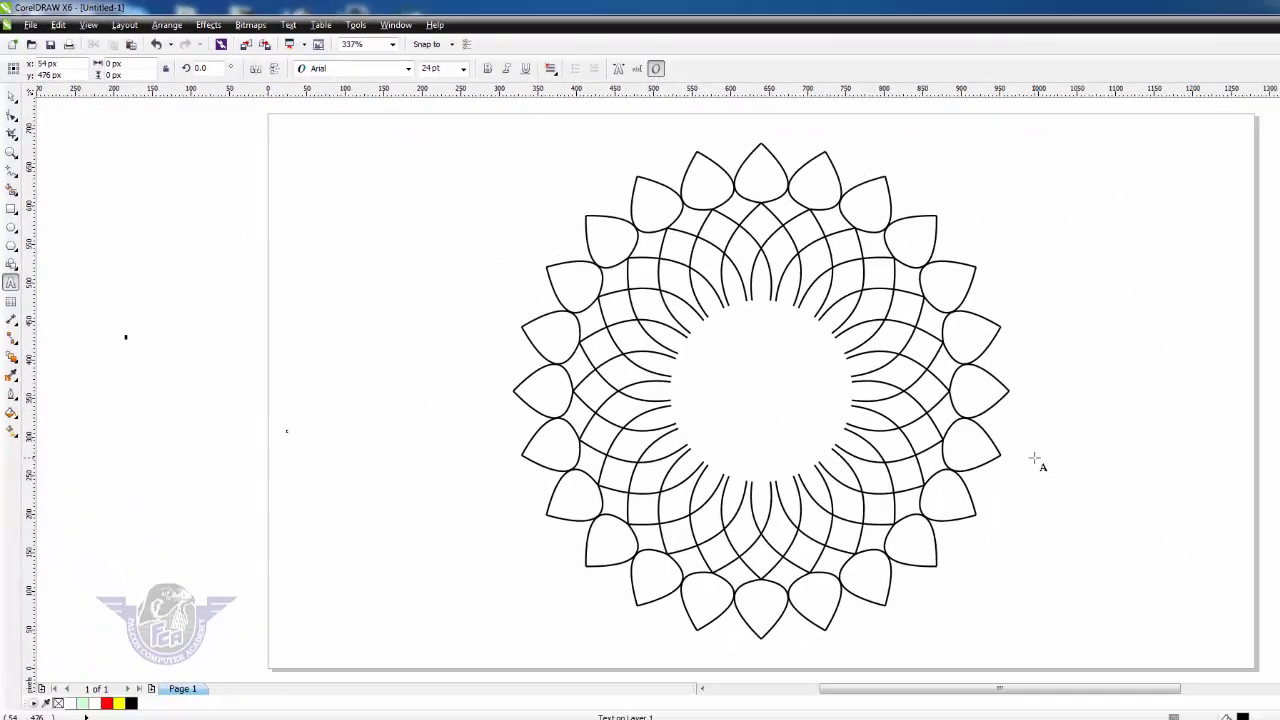
pyautogui.write('Fin')
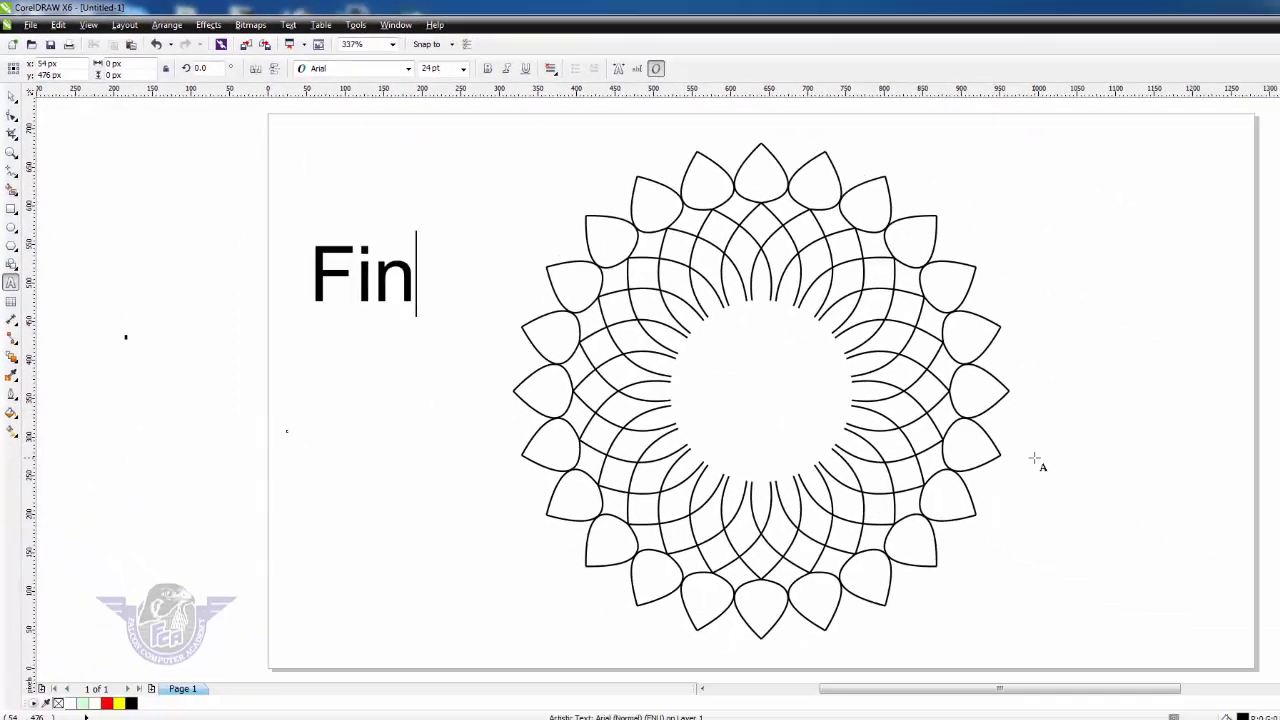
pyautogui.write('e Sweets')
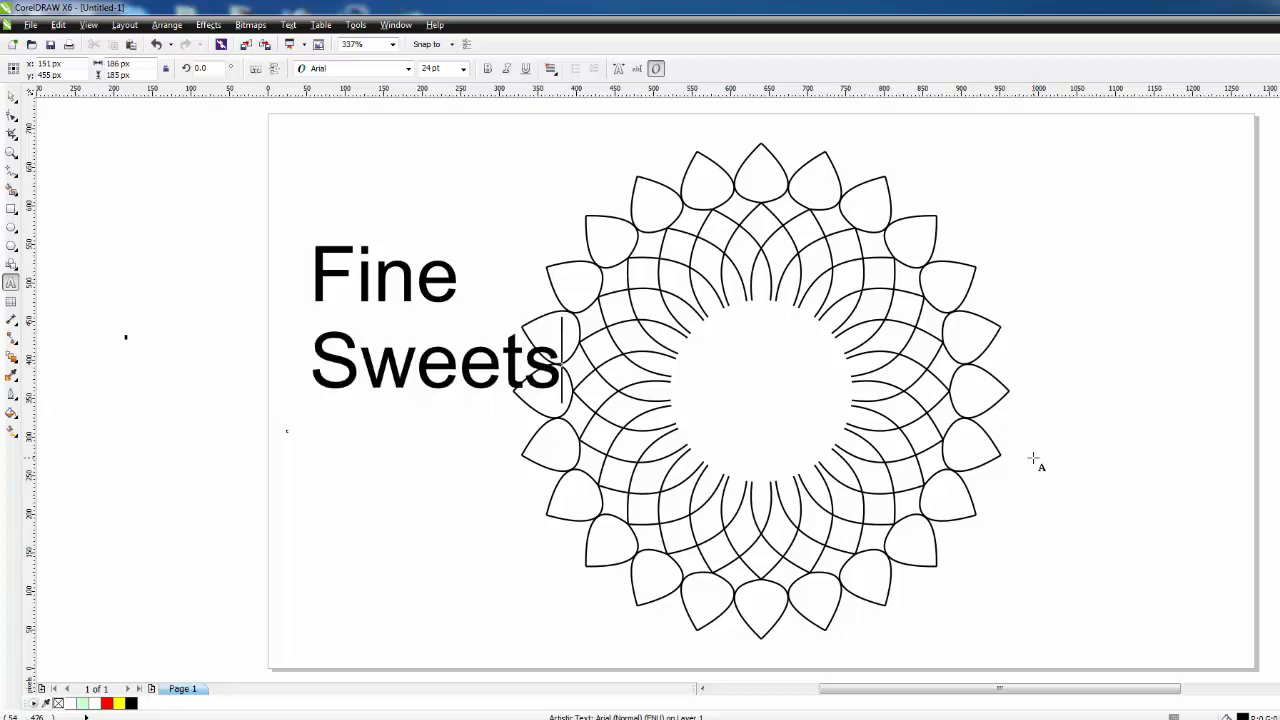
pyautogui.click(793, 348)
pyautogui.click(12, 97)
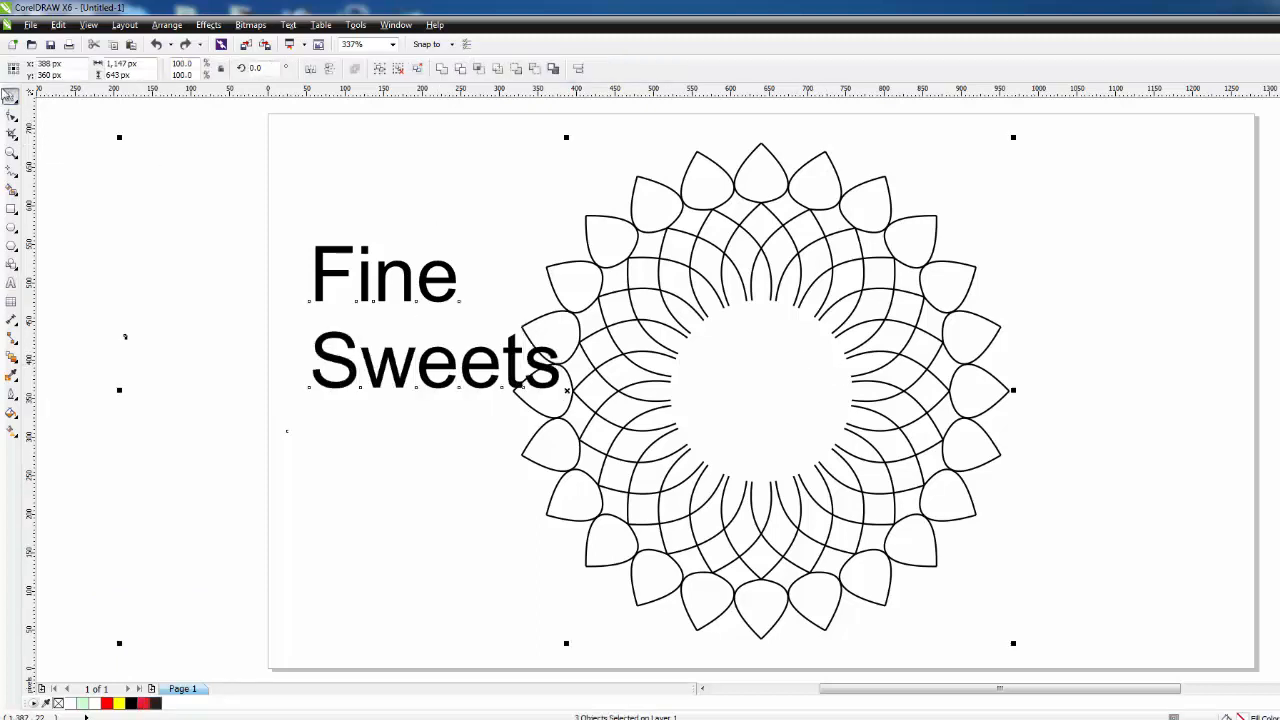
pyautogui.click(205, 290)
# Break the "Fine Sweets" text apart into separate lines and move both lines clear of the flower
pyautogui.click(378, 375)
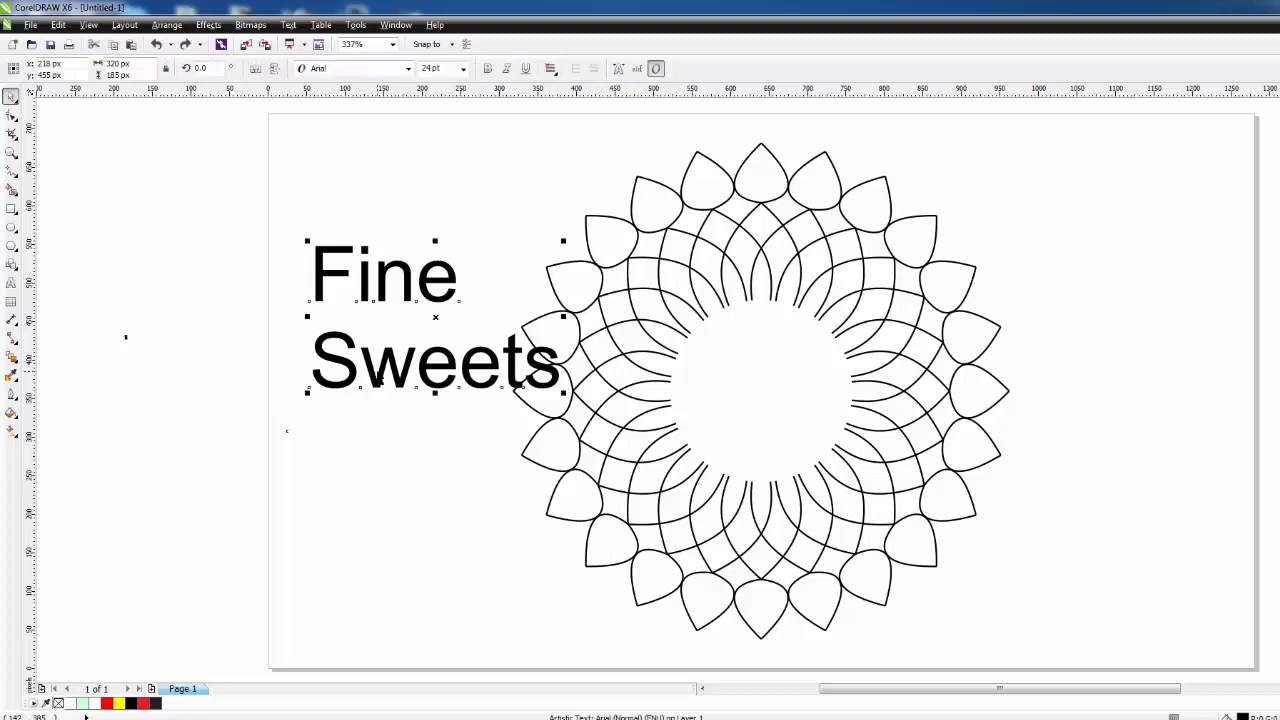
pyautogui.hotkey('ctrl', 'k')
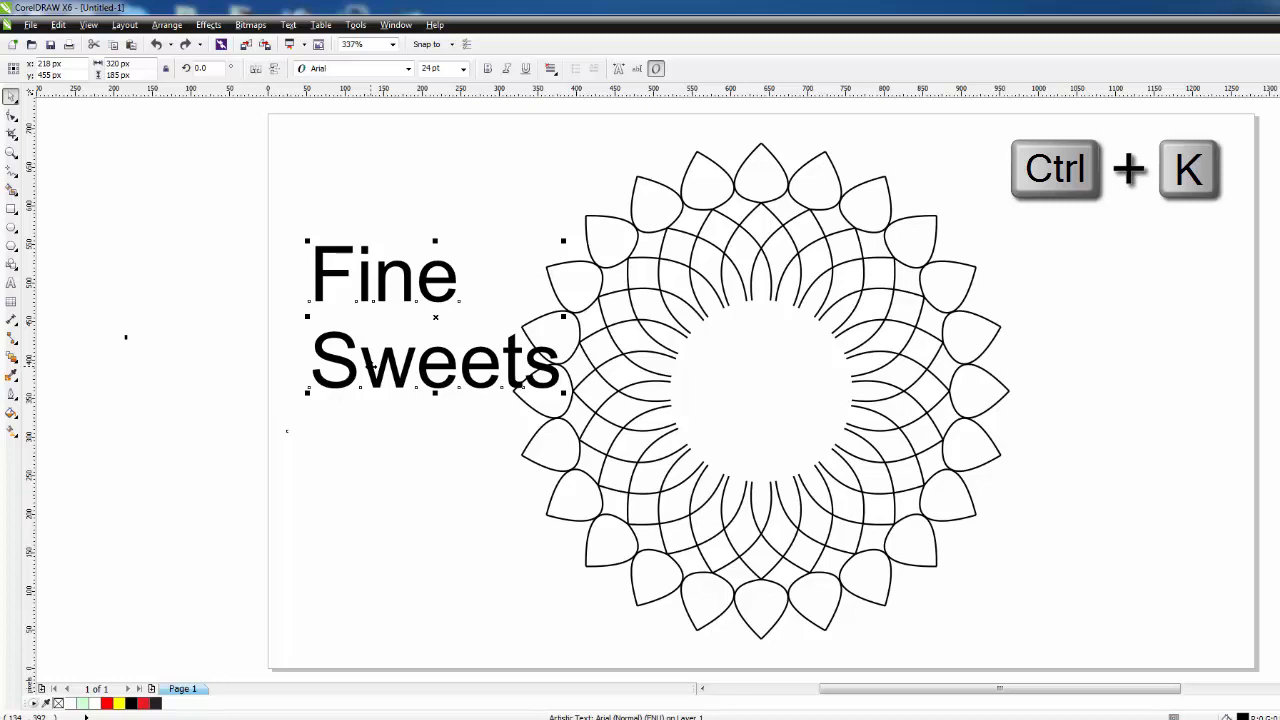
pyautogui.click(218, 260)
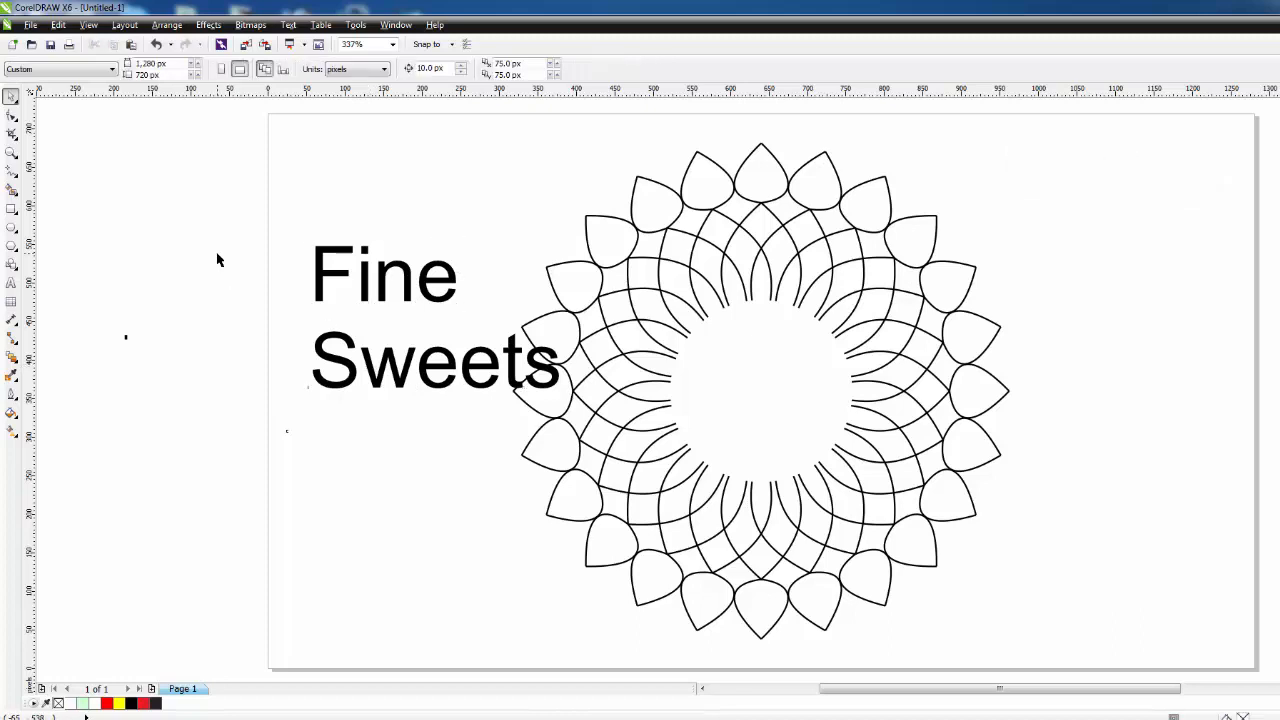
pyautogui.moveTo(188, 207); pyautogui.dragTo(553, 430)
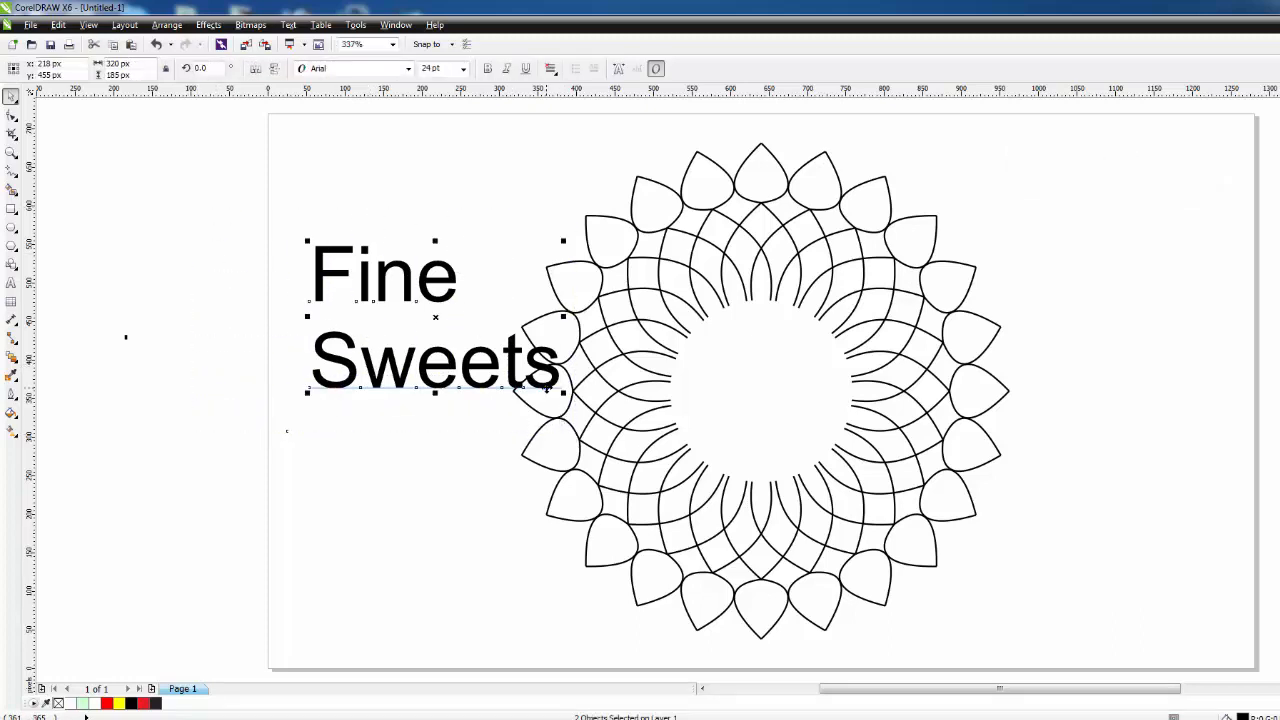
pyautogui.moveTo(547, 386); pyautogui.dragTo(462, 387)
pyautogui.click(155, 212)
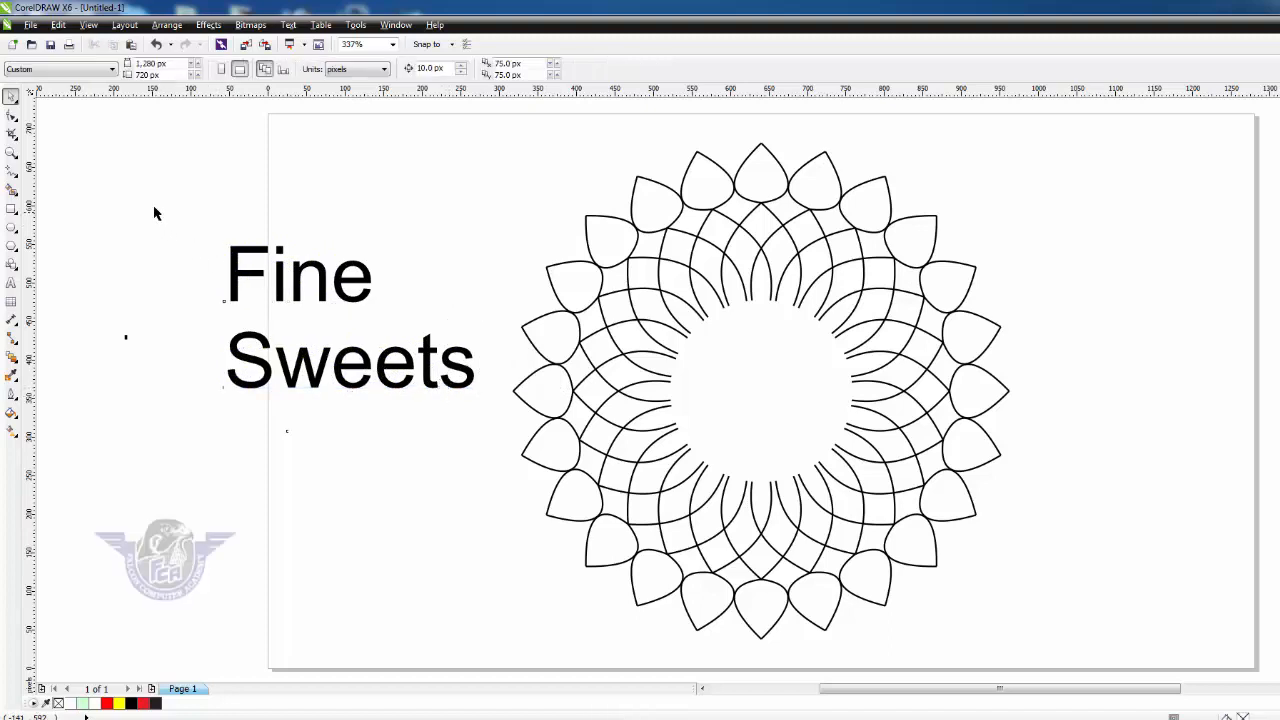
# Set the font of both text lines to AshleyScriptMT
pyautogui.moveTo(155, 212); pyautogui.dragTo(507, 449)
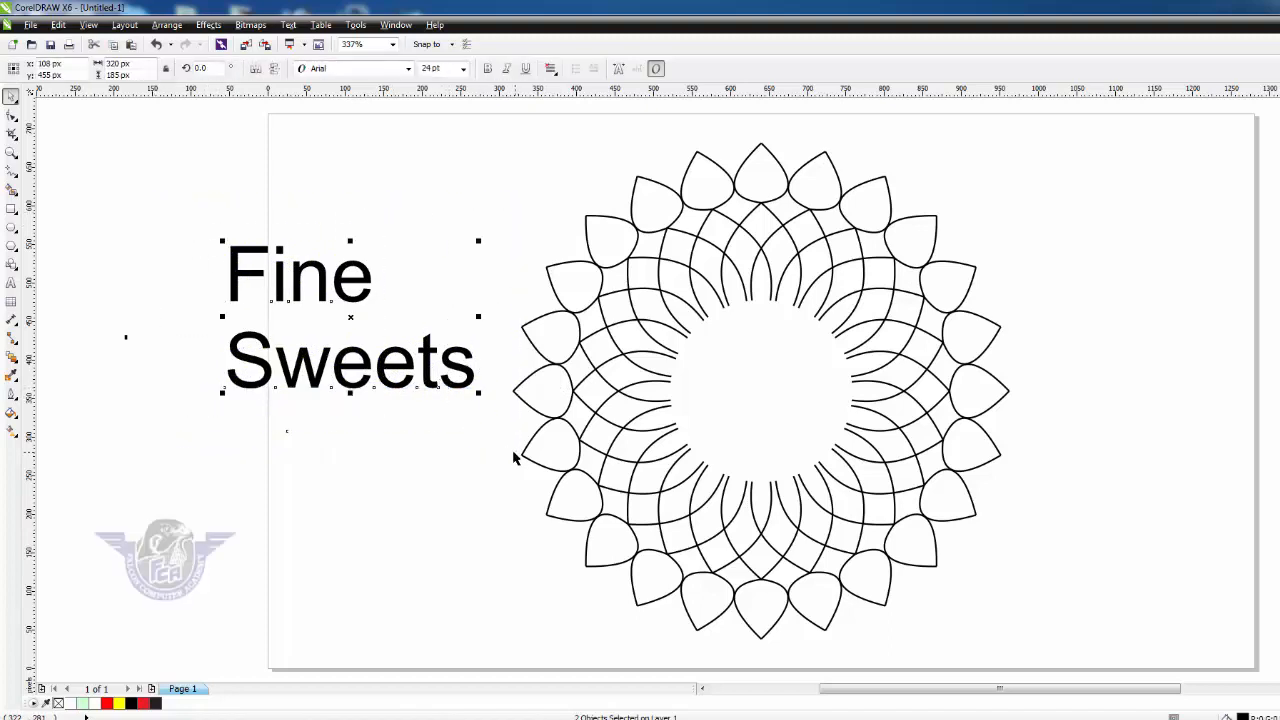
pyautogui.click(407, 68)
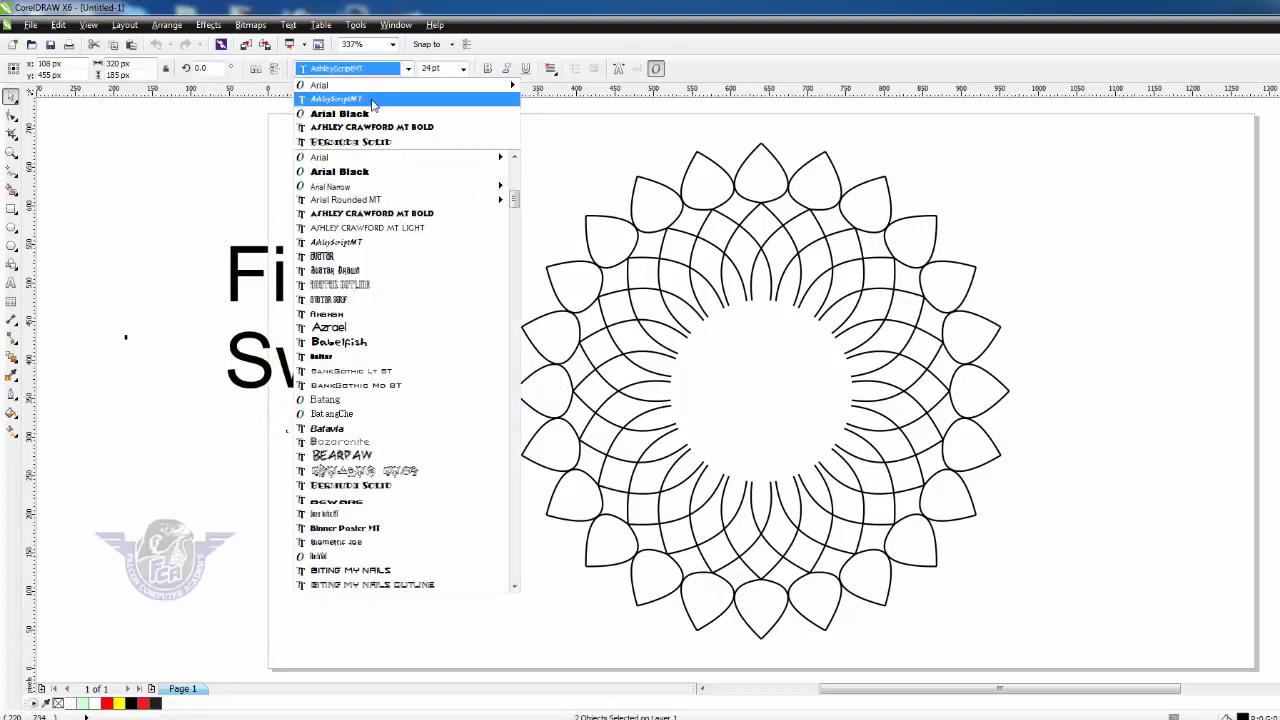
pyautogui.click(372, 102)
pyautogui.click(364, 242)
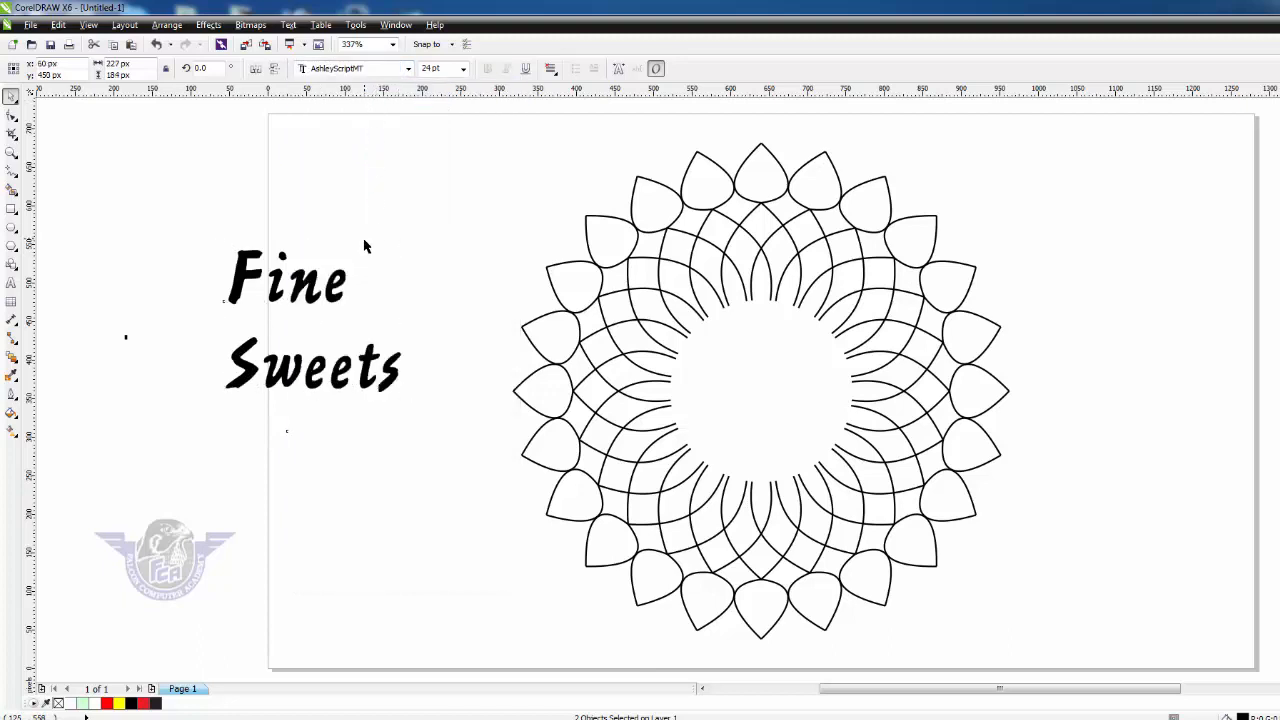
# Enlarge the word "Fine", align its end with "Sweets" just above that word, and group the two words
pyautogui.moveTo(335, 288); pyautogui.dragTo(180, 430)
pyautogui.click(163, 257)
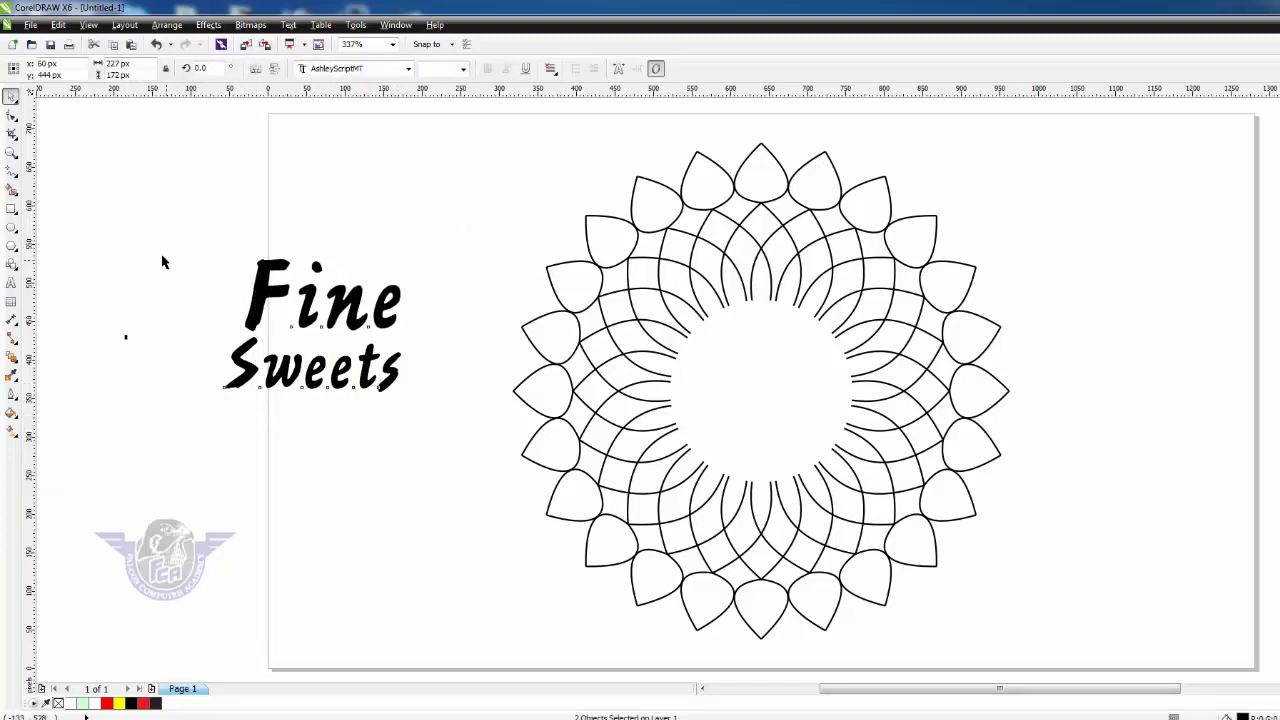
pyautogui.moveTo(165, 232); pyautogui.dragTo(400, 410)
pyautogui.hotkey('ctrl', 'g')
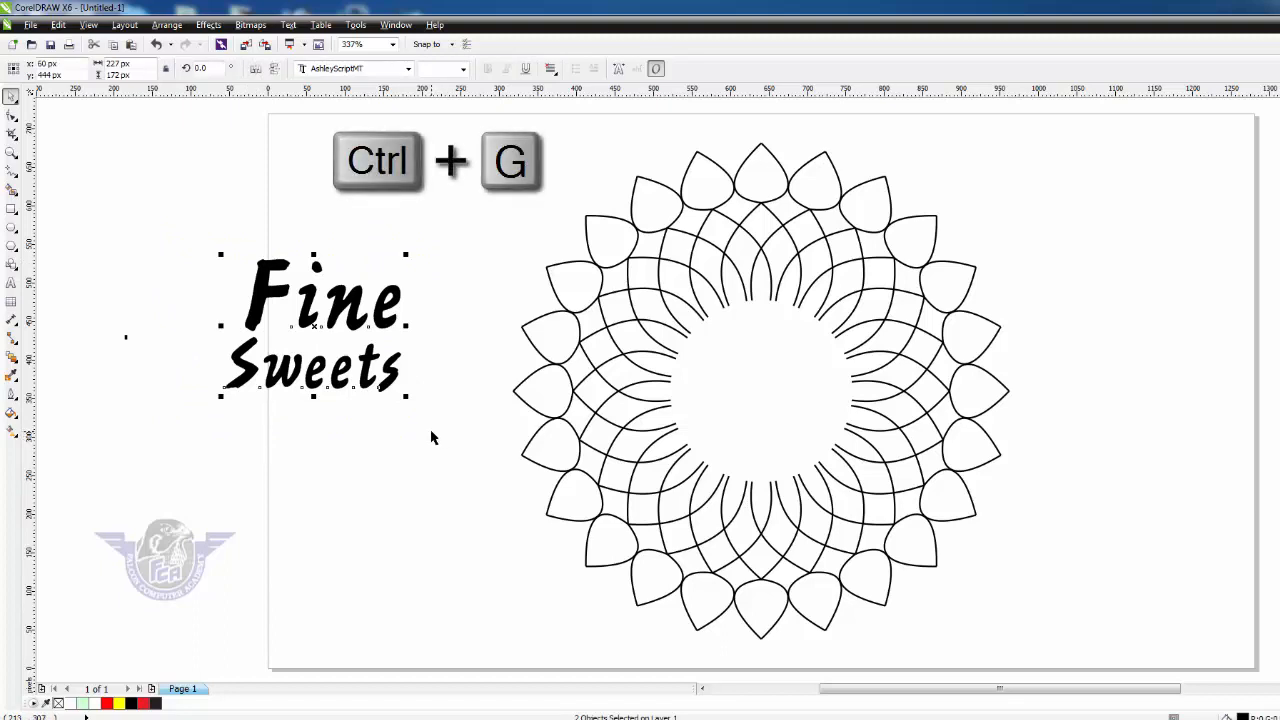
# Centre the text group on the page and shrink it to fit inside the flower's open centre
pyautogui.press('p')
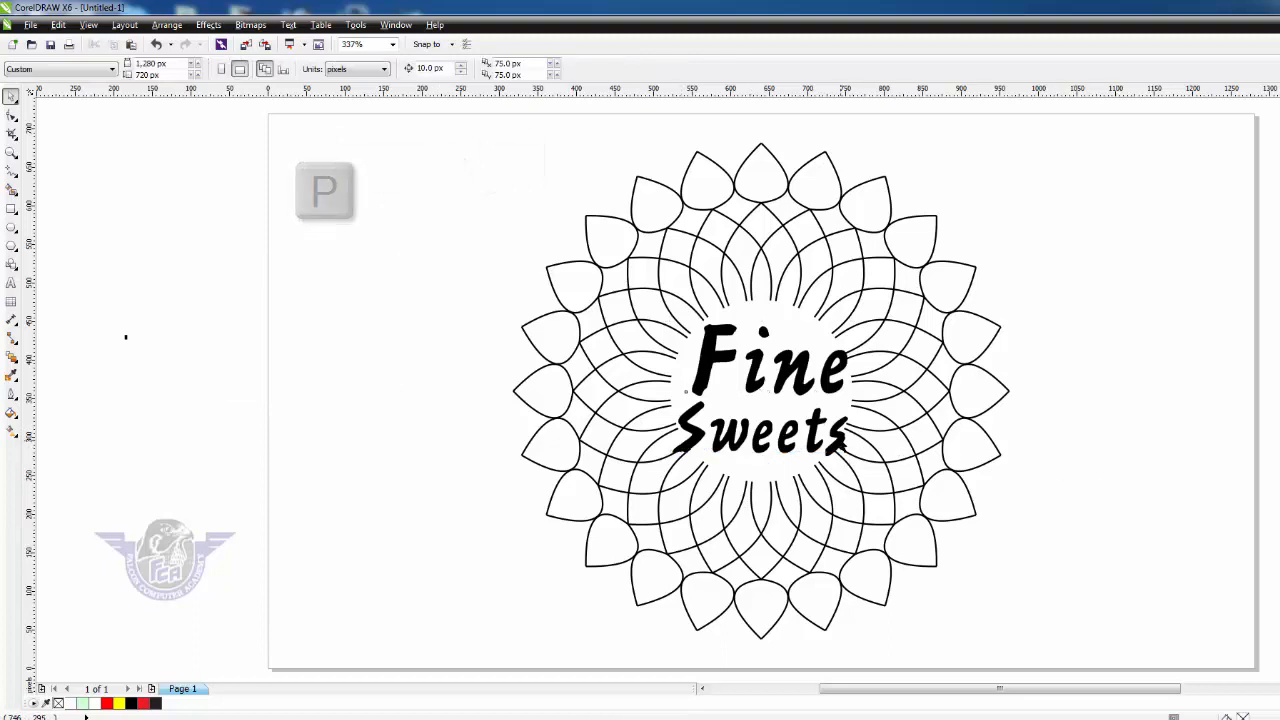
pyautogui.moveTo(856, 462); pyautogui.dragTo(836, 448)
pyautogui.click(1047, 507)
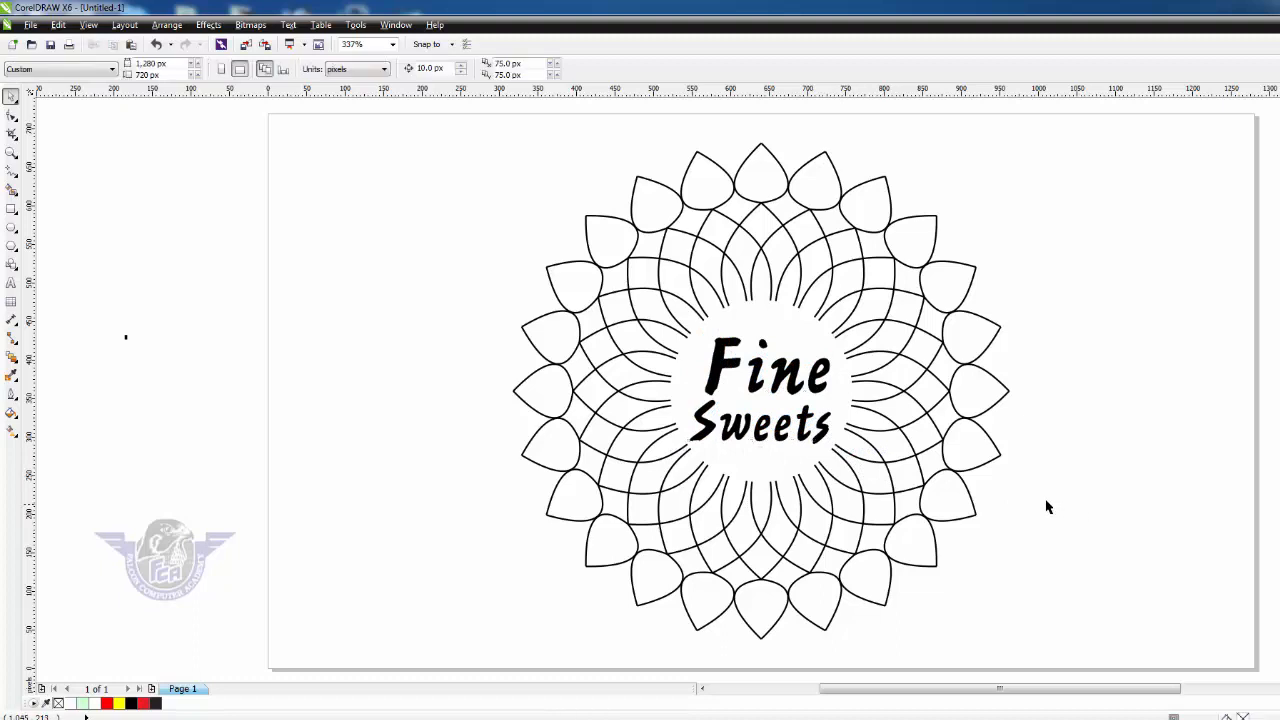
# Duplicate the "Fine Sweets" text group in place, move the copy up 10 px, and fill it white
pyautogui.scroll(-2, 691, 425)
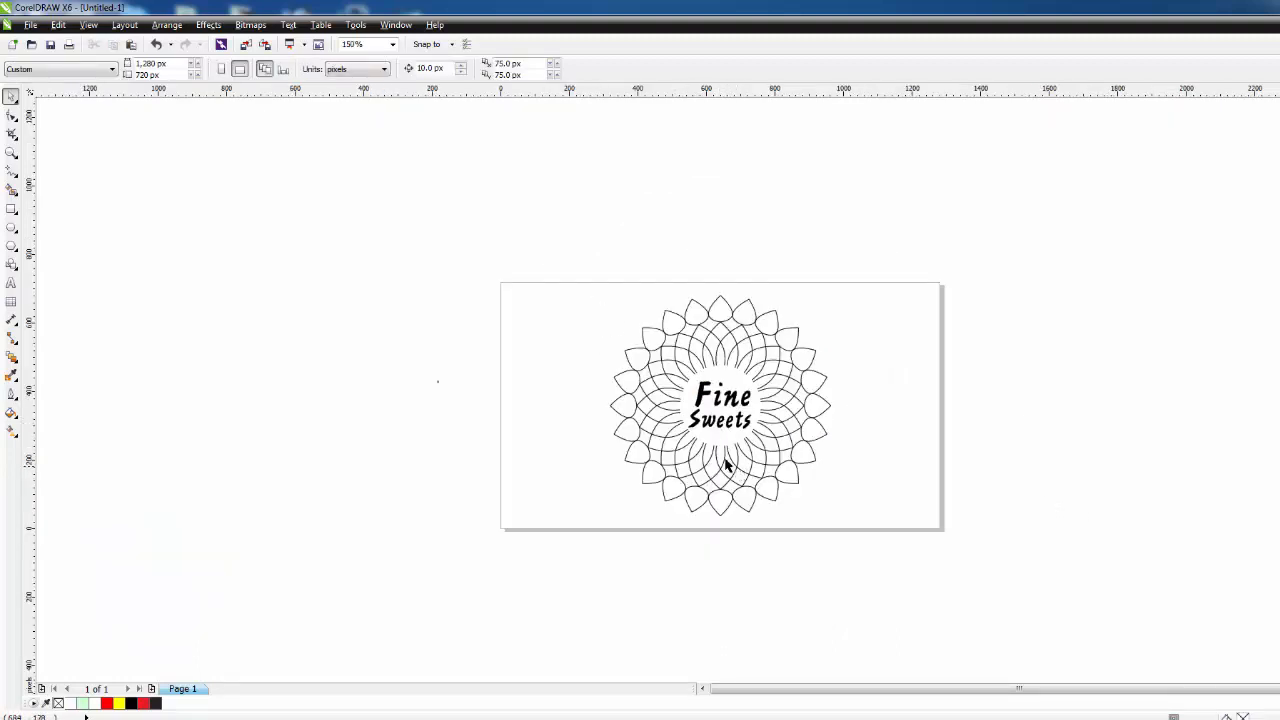
pyautogui.press('F2')
pyautogui.moveTo(660, 368); pyautogui.dragTo(757, 434)
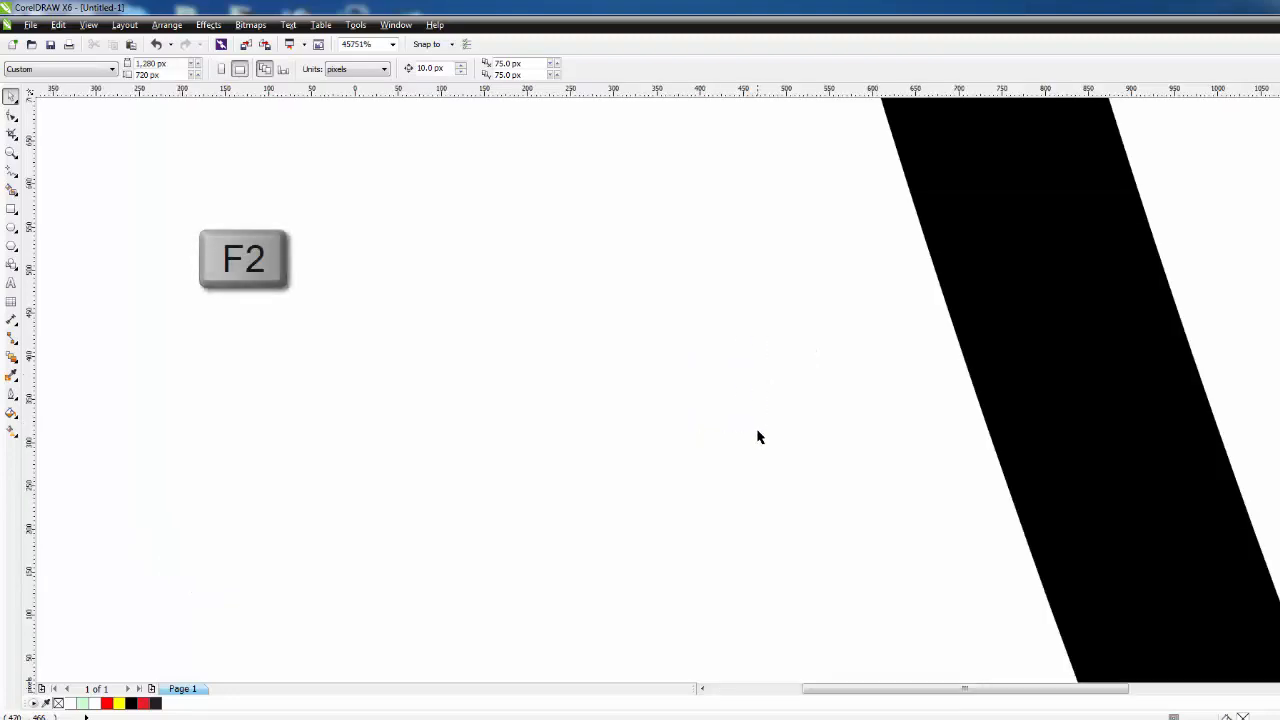
pyautogui.moveTo(844, 350); pyautogui.dragTo(1067, 509)
pyautogui.click(770, 325)
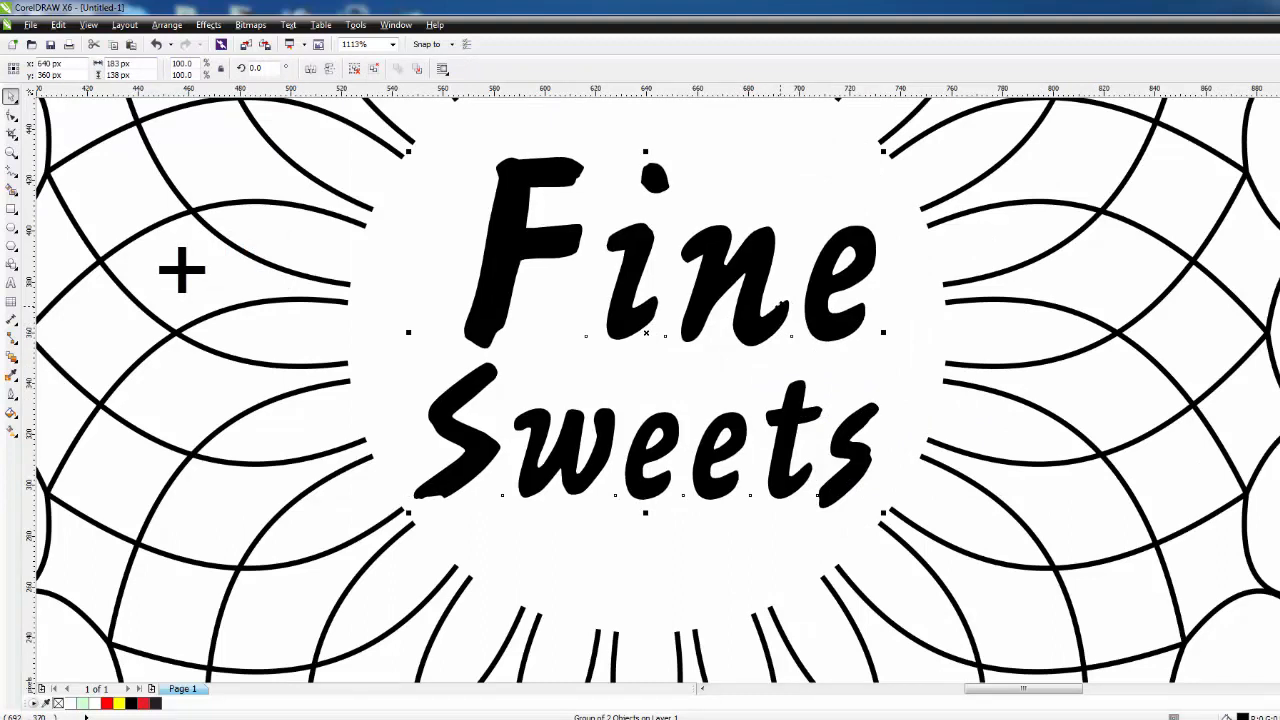
pyautogui.press('Up')
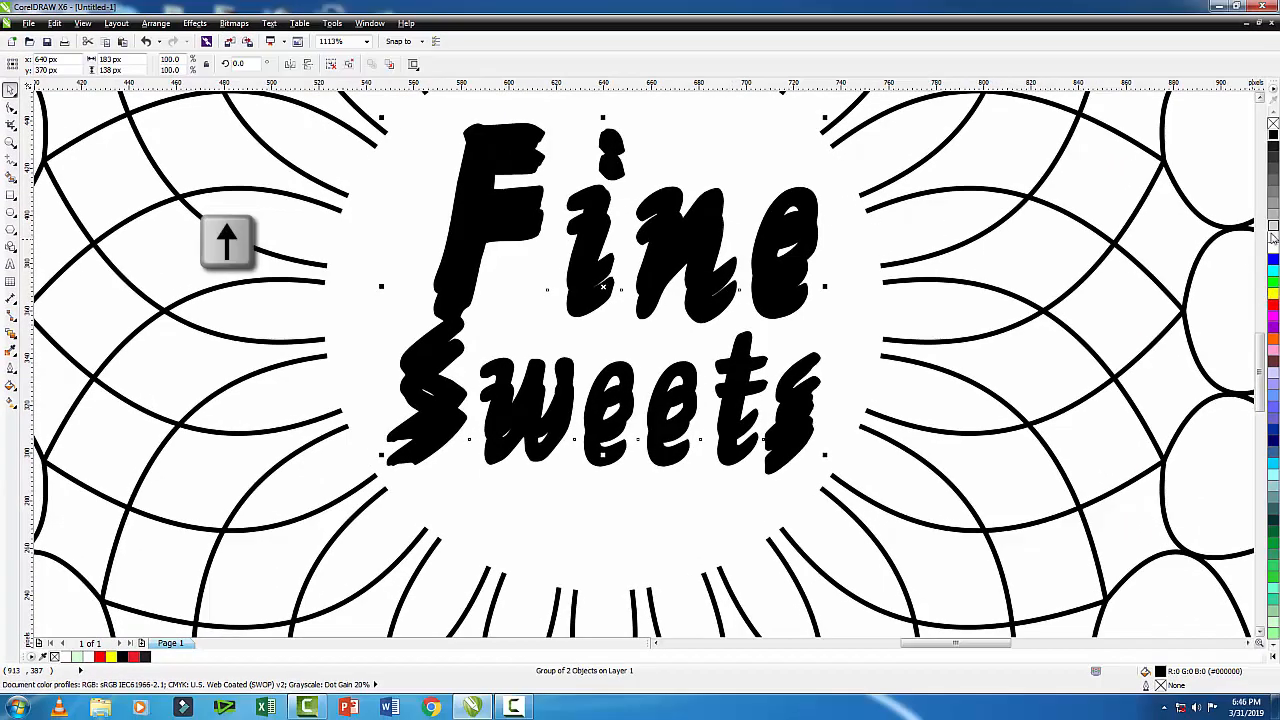
pyautogui.click(1273, 246)
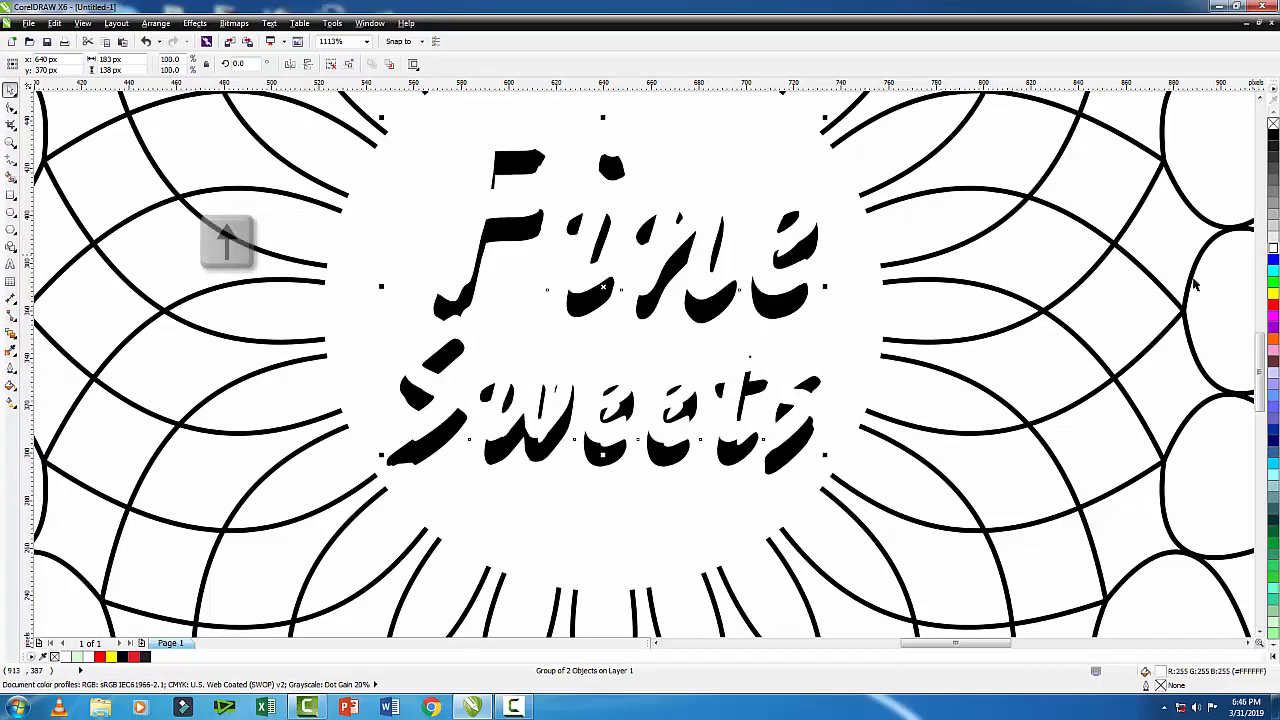
# Blend the white text copy with the black text group behind it, using 30 blend steps, and deselect the result
pyautogui.press('shift')
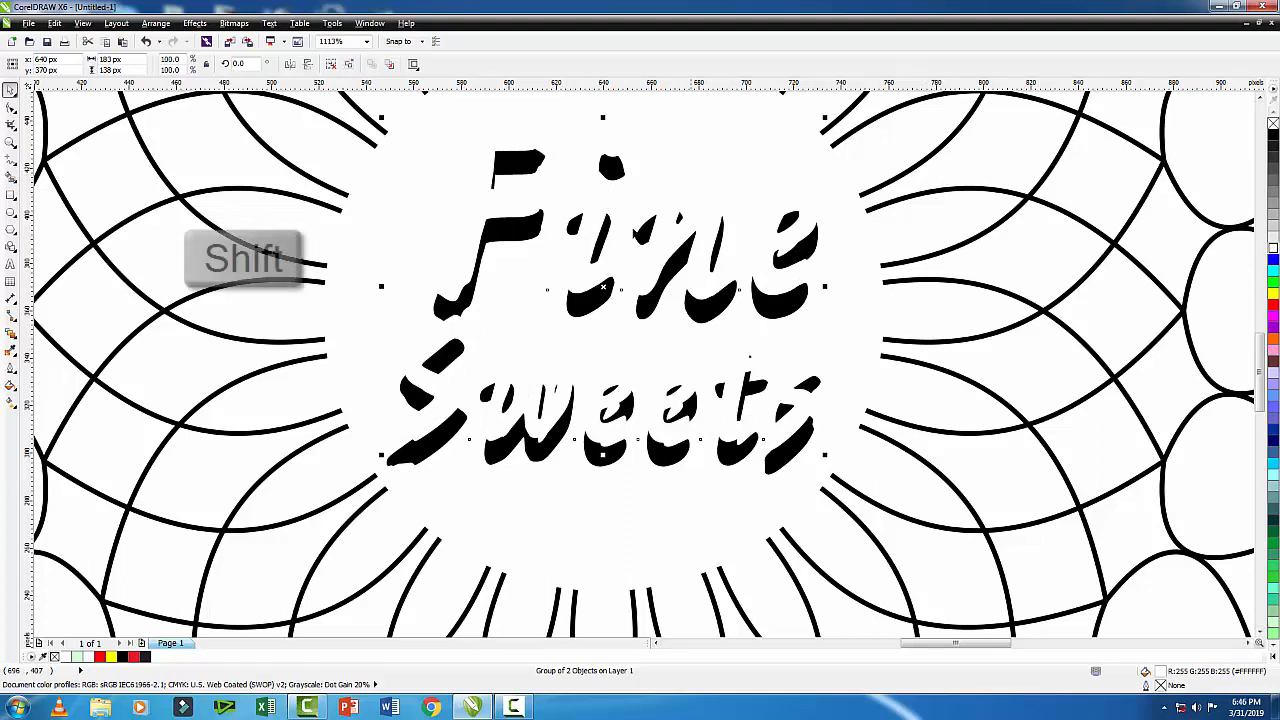
pyautogui.keyDown('shift'); pyautogui.click(541, 462); pyautogui.keyUp('shift')
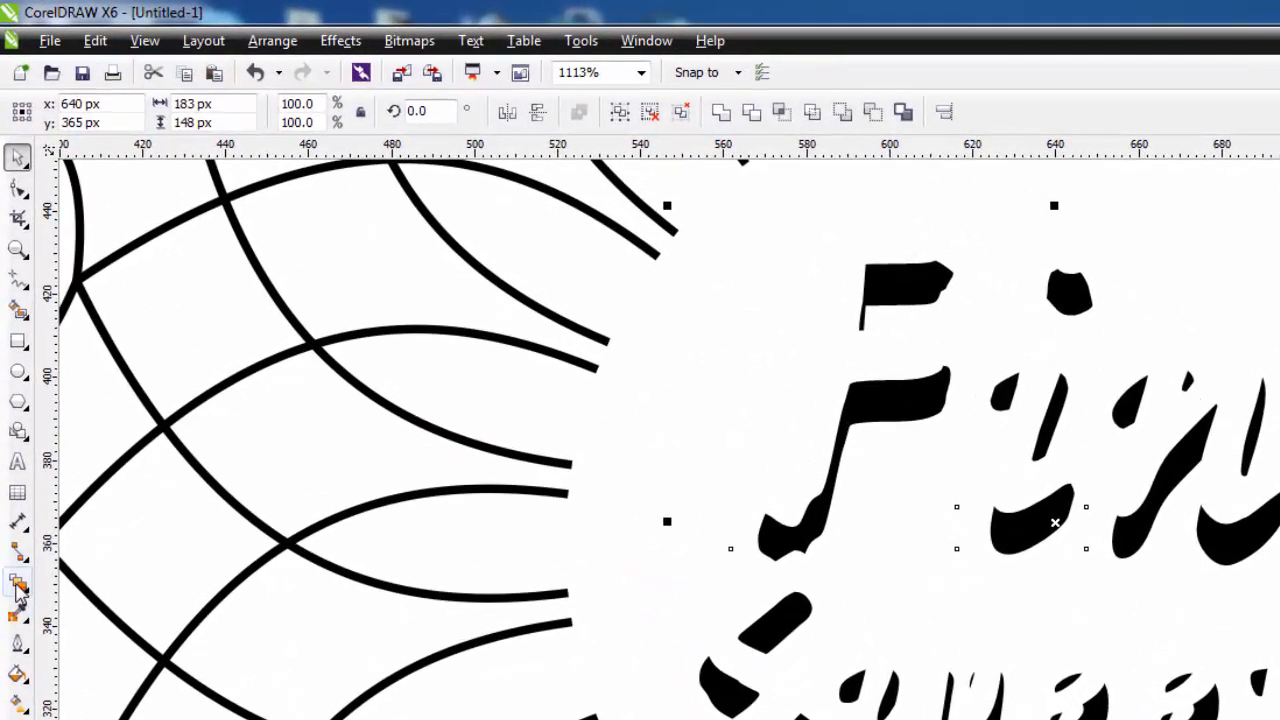
pyautogui.click(11, 333)
pyautogui.moveTo(823, 650); pyautogui.dragTo(822, 680)
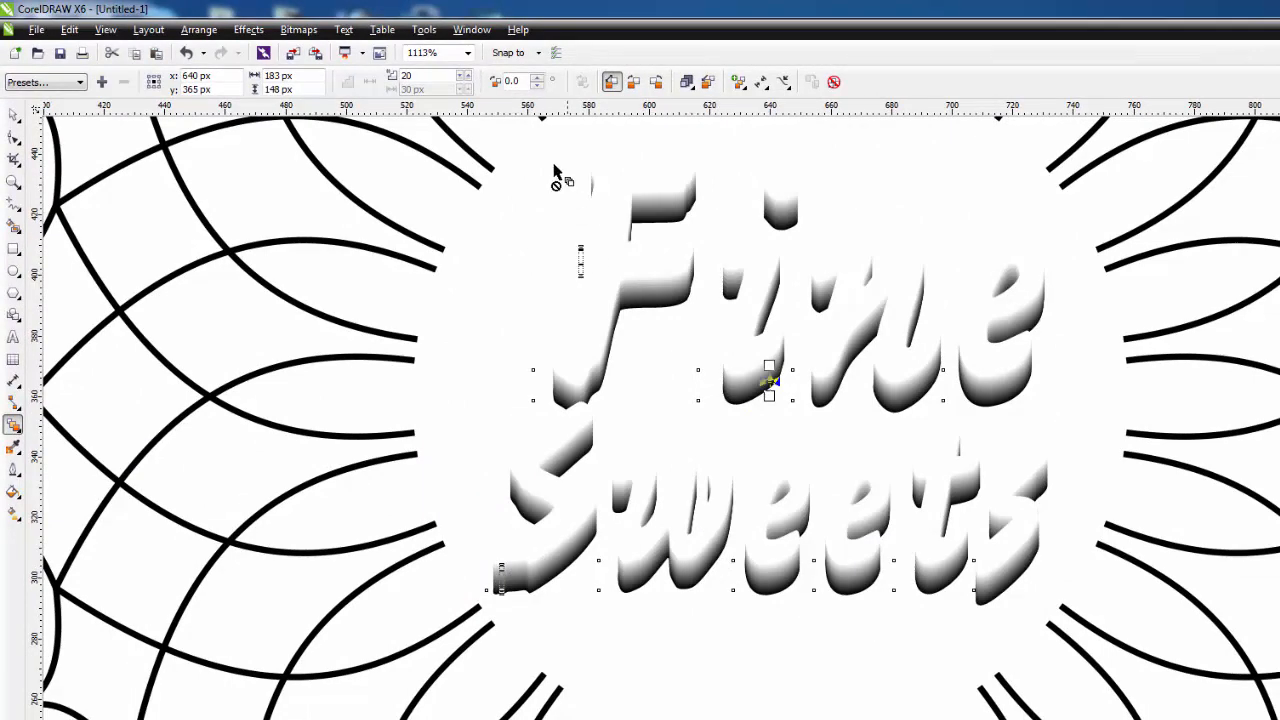
pyautogui.doubleClick(410, 77)
pyautogui.write('30')
pyautogui.press('Return')
pyautogui.click(14, 118)
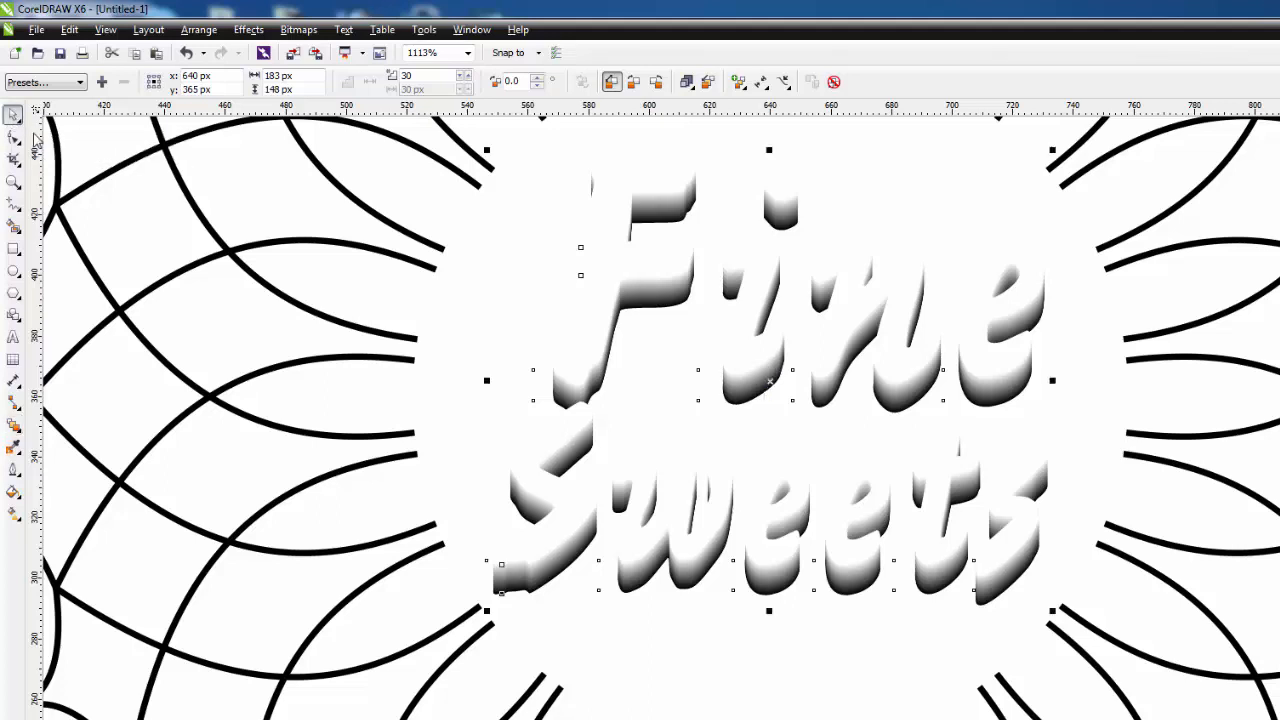
pyautogui.click(118, 228)
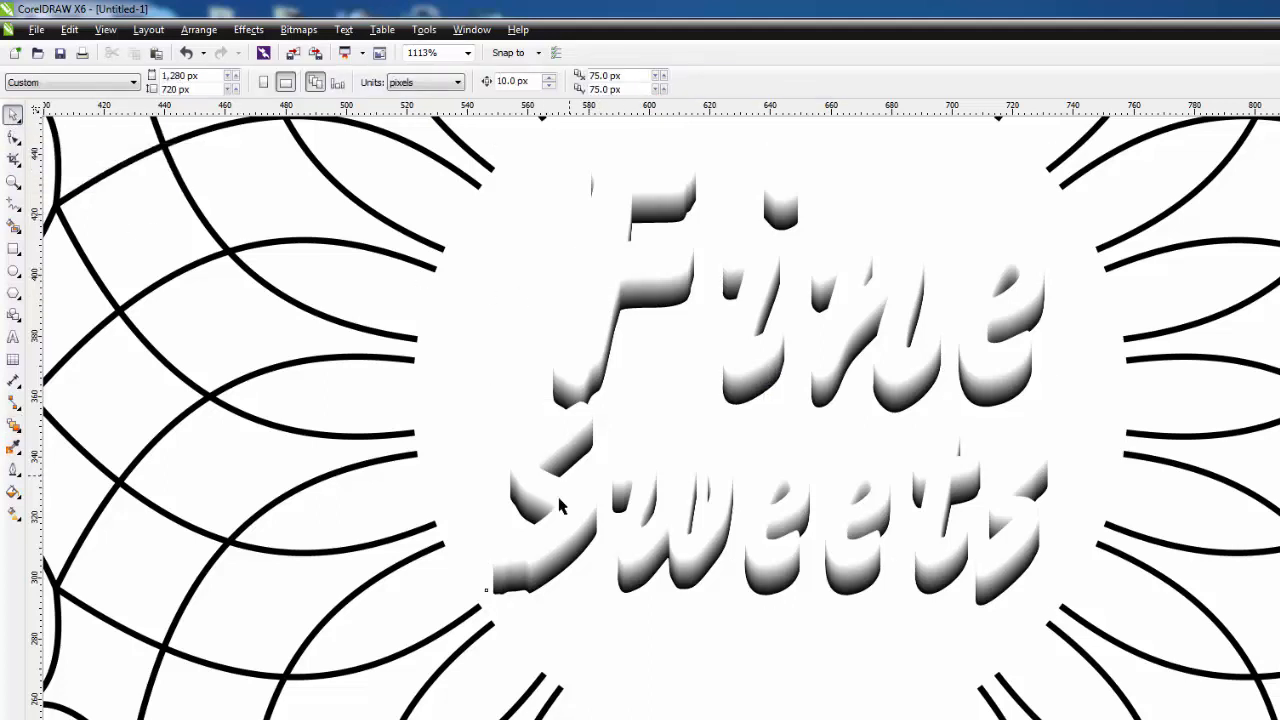
# Select the white front copy of the "Fine Sweets" text and fill it with red
pyautogui.click(621, 278)
pyautogui.click(620, 273)
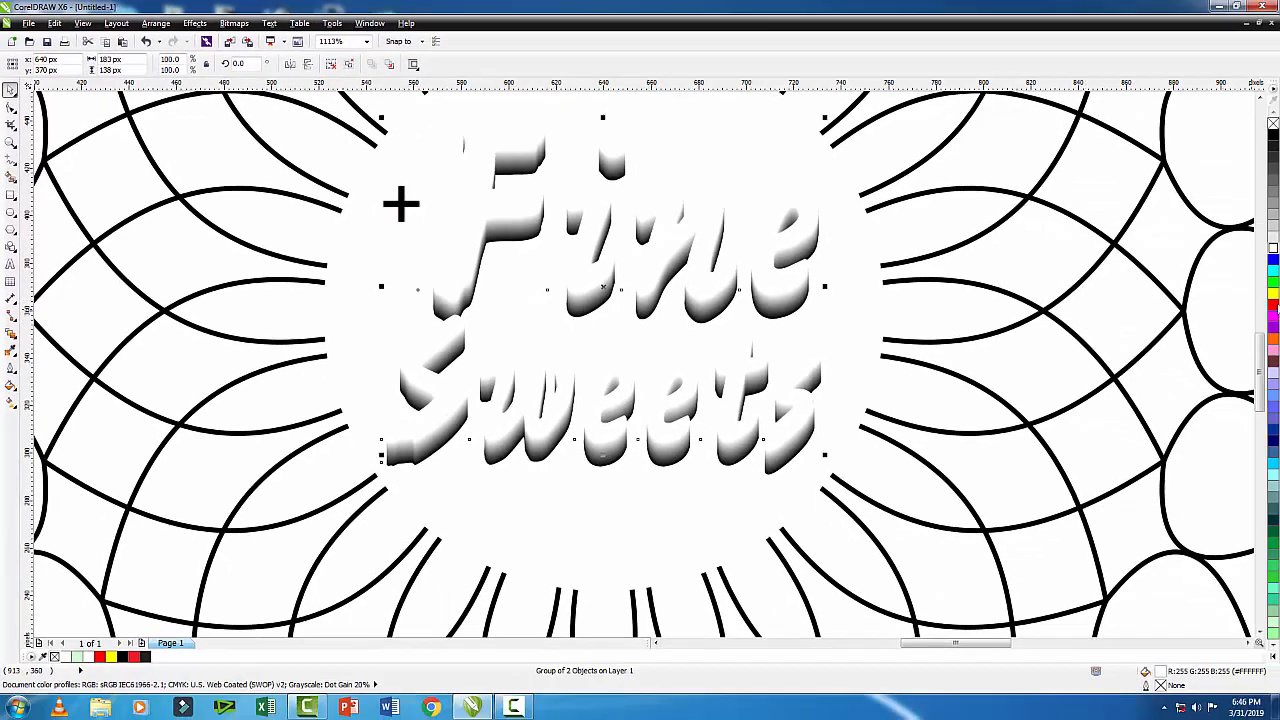
pyautogui.click(1273, 302)
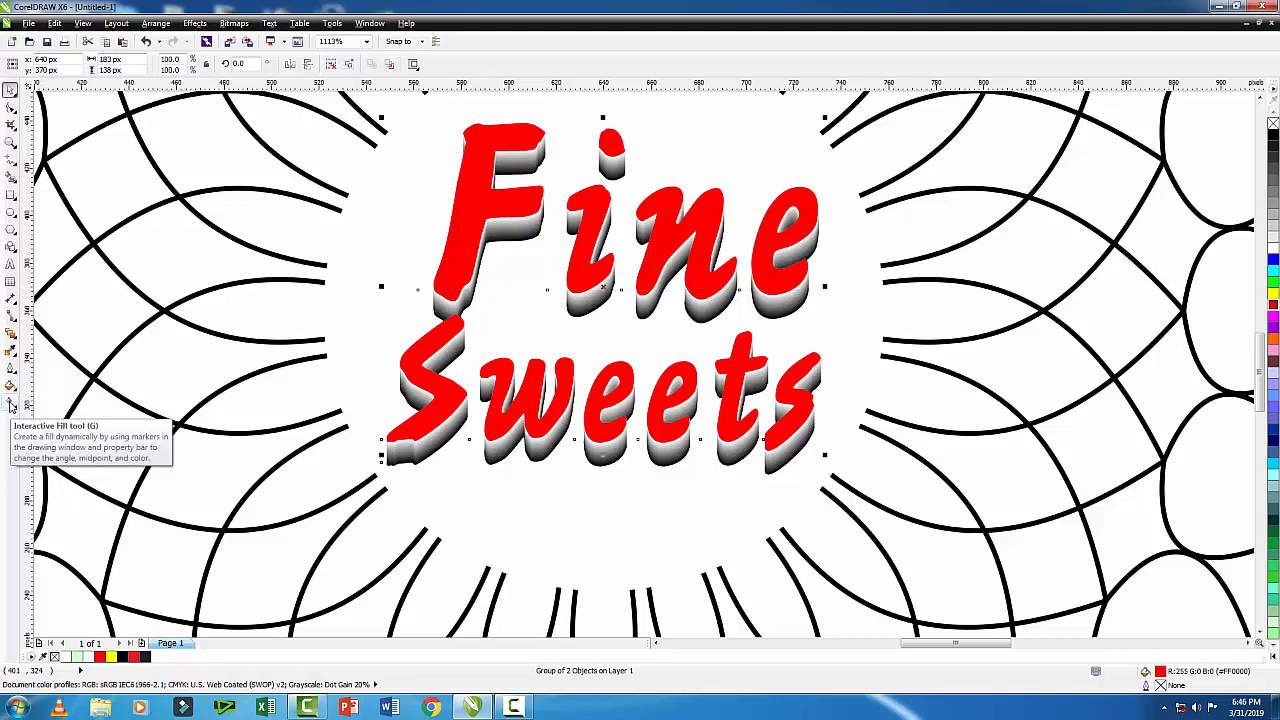
# Apply a linear red-to-black gradient to the front text, running from the dot of the "i" down to the base of "Sweets"
pyautogui.click(10, 404)
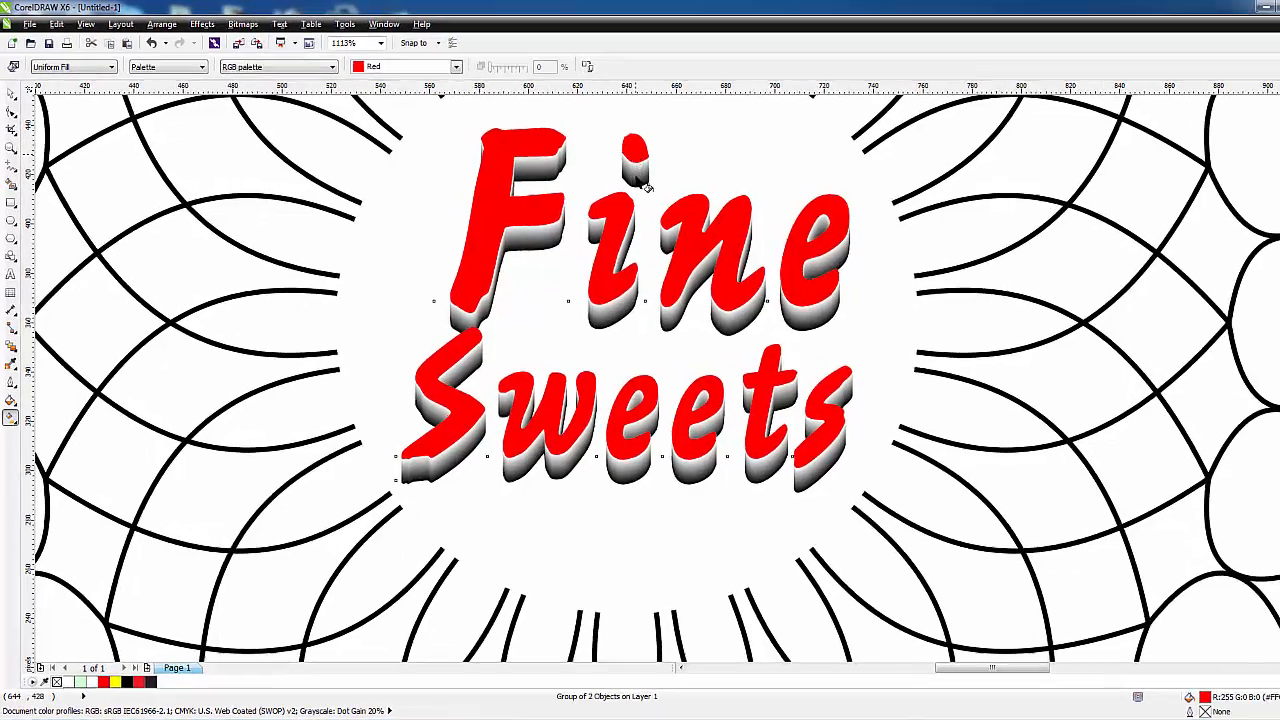
pyautogui.moveTo(634, 158); pyautogui.dragTo(629, 421)
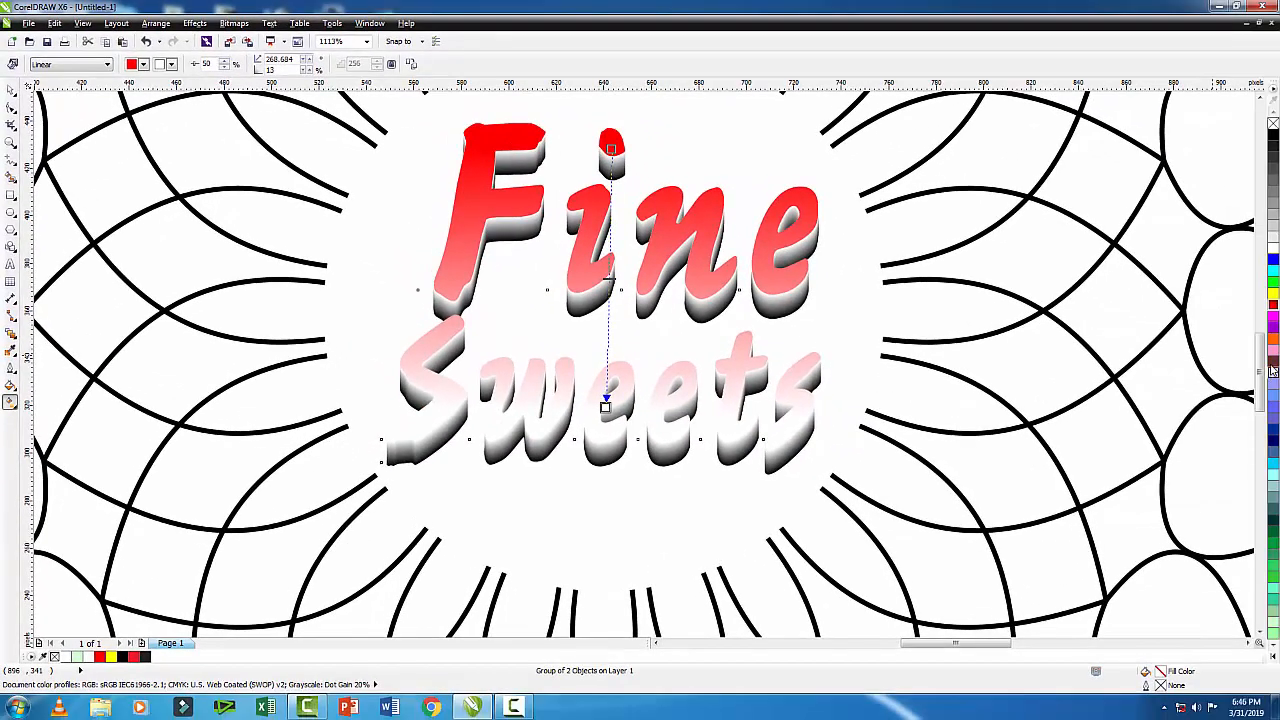
pyautogui.click(1273, 362)
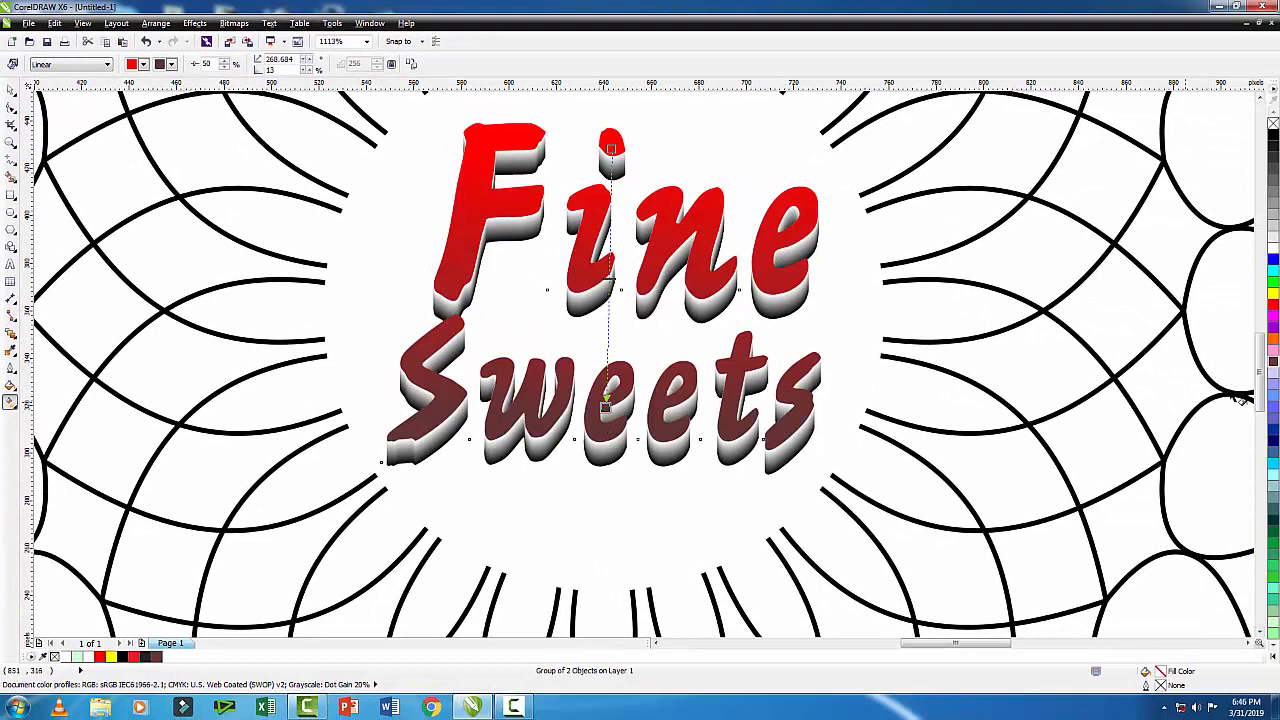
pyautogui.click(1273, 136)
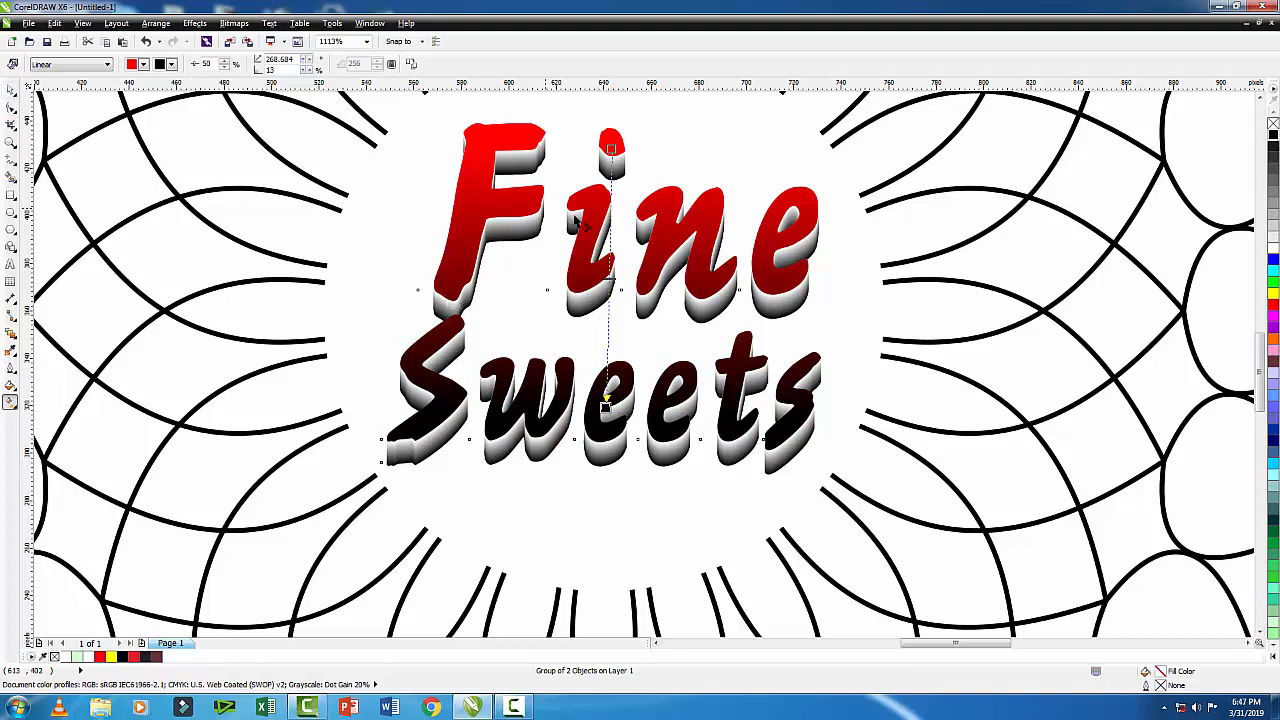
pyautogui.hotkey('shift', 'F4')
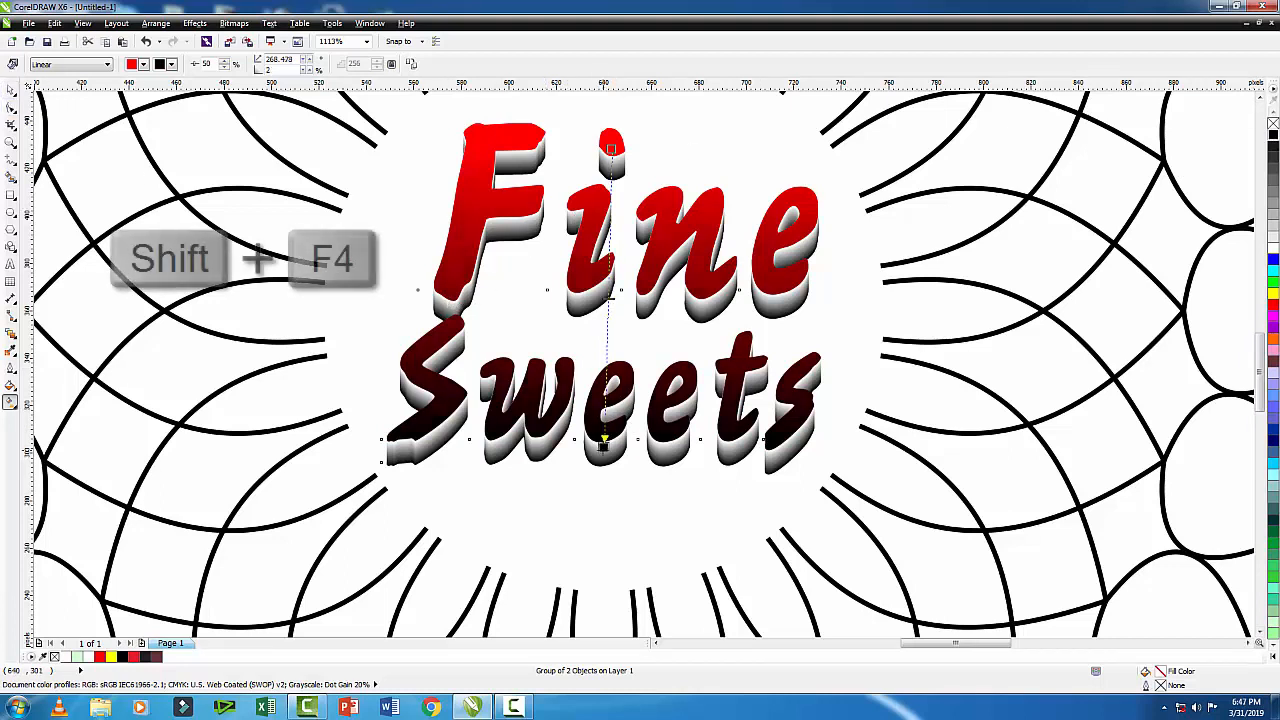
pyautogui.moveTo(606, 400); pyautogui.dragTo(603, 440)
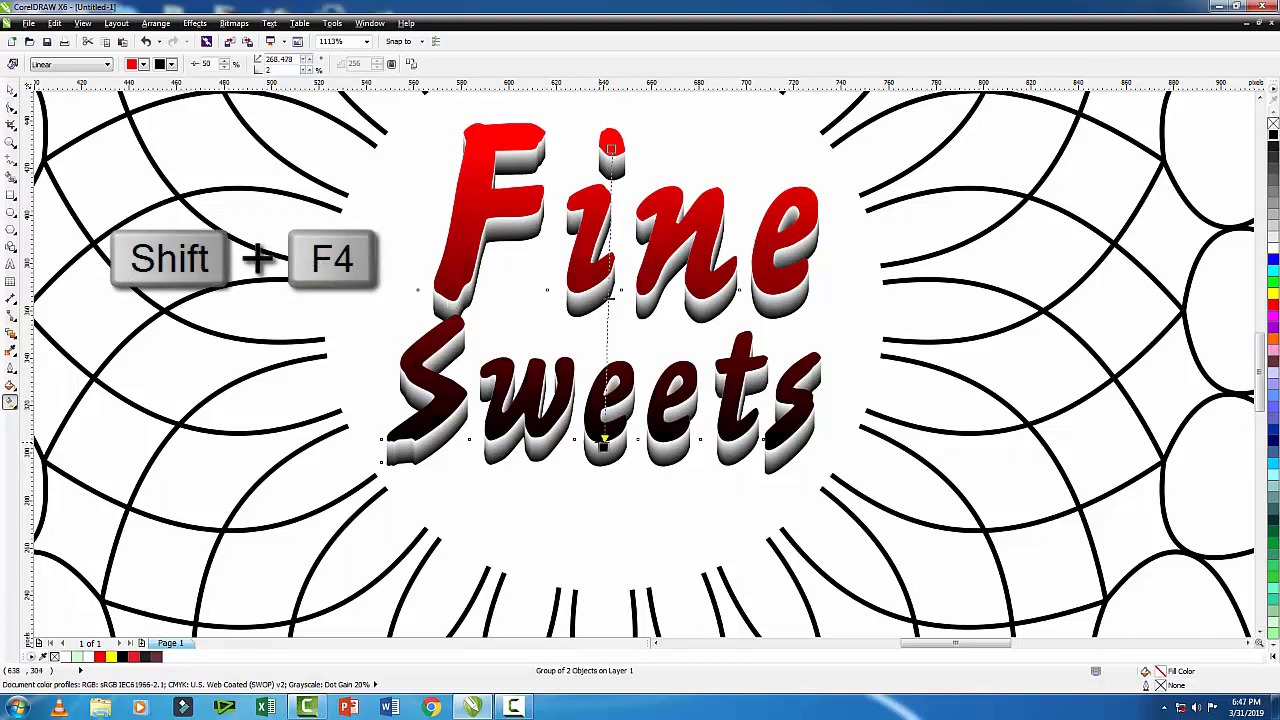
# Select the whole flower together with the blended text and group everything
pyautogui.hotkey('shift', 'F4')
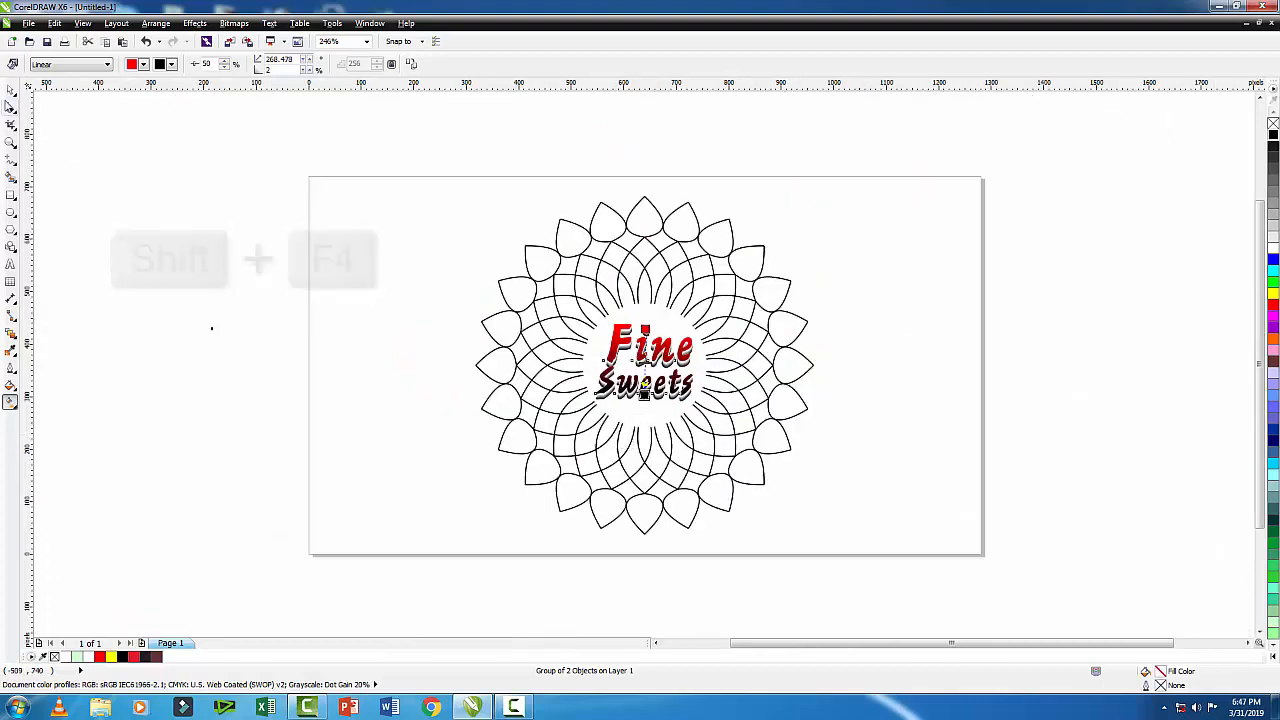
pyautogui.press('space')
pyautogui.moveTo(383, 163); pyautogui.dragTo(812, 541)
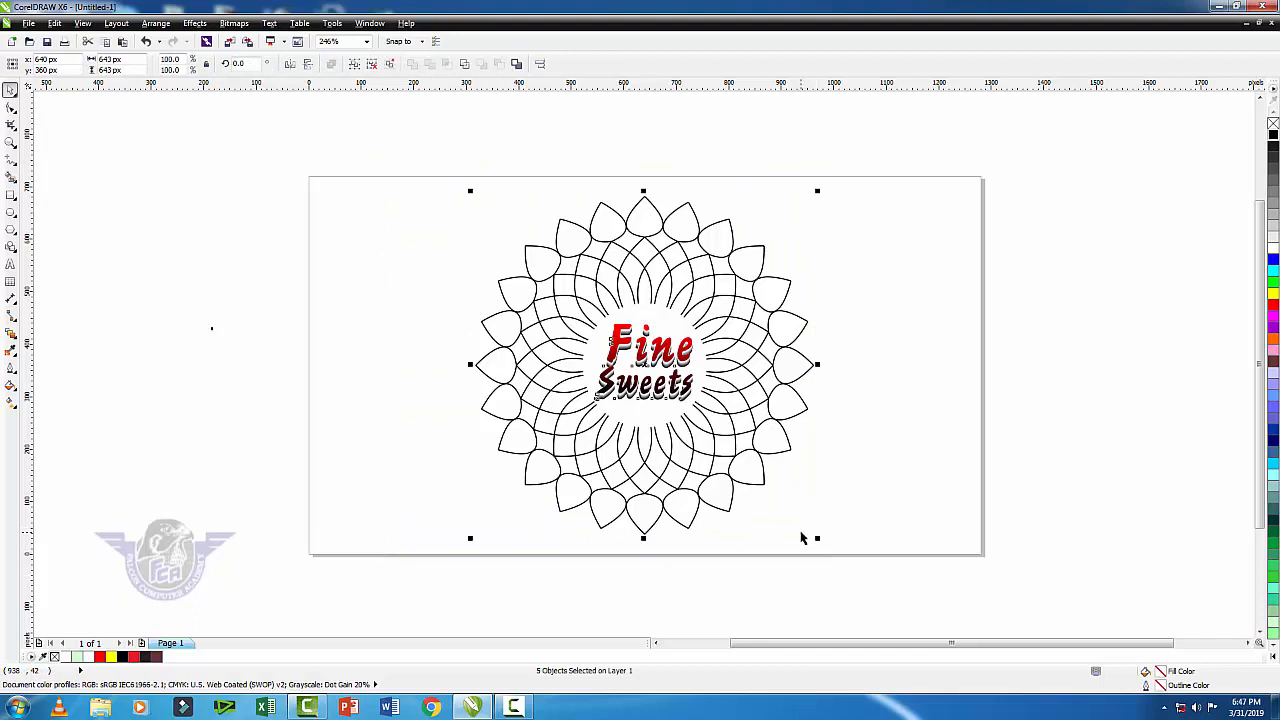
pyautogui.hotkey('ctrl', 'g')
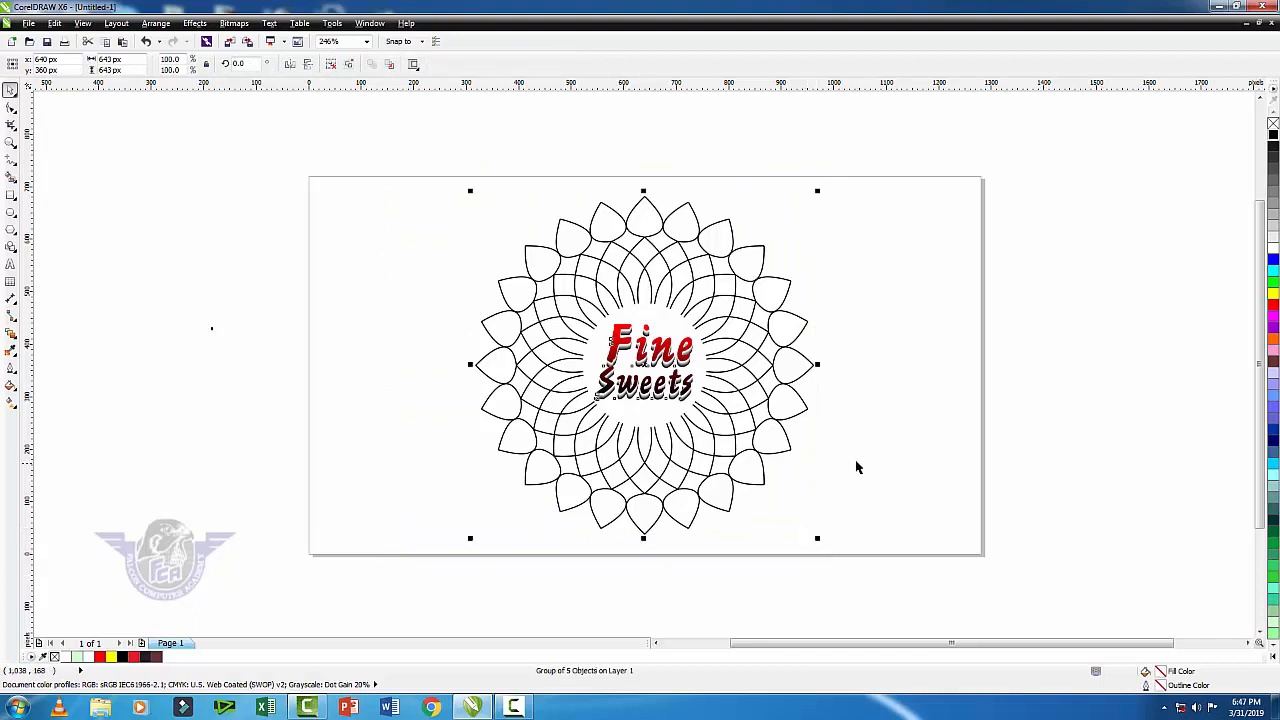
pyautogui.click(860, 467)
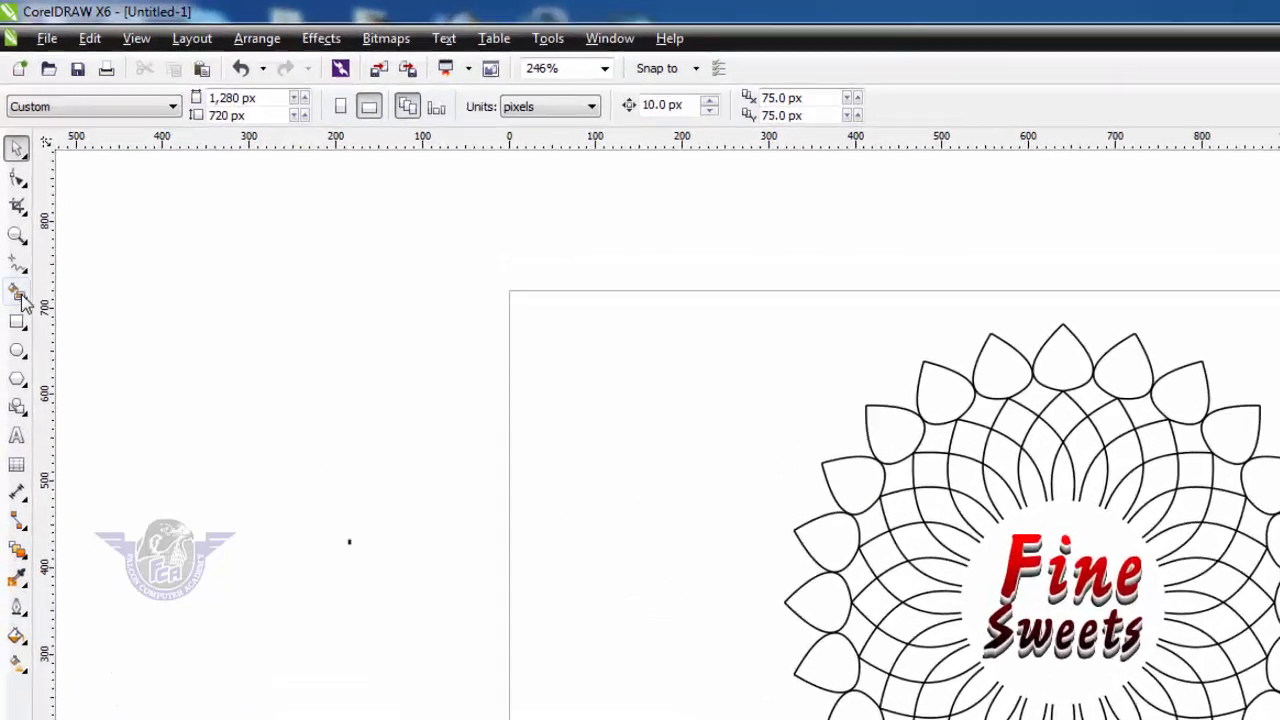
# Use Smart Fill to colour twelve outer petals red, clockwise from the upper left to just below the right-hand tip, undoing any stray fill
pyautogui.click(11, 176)
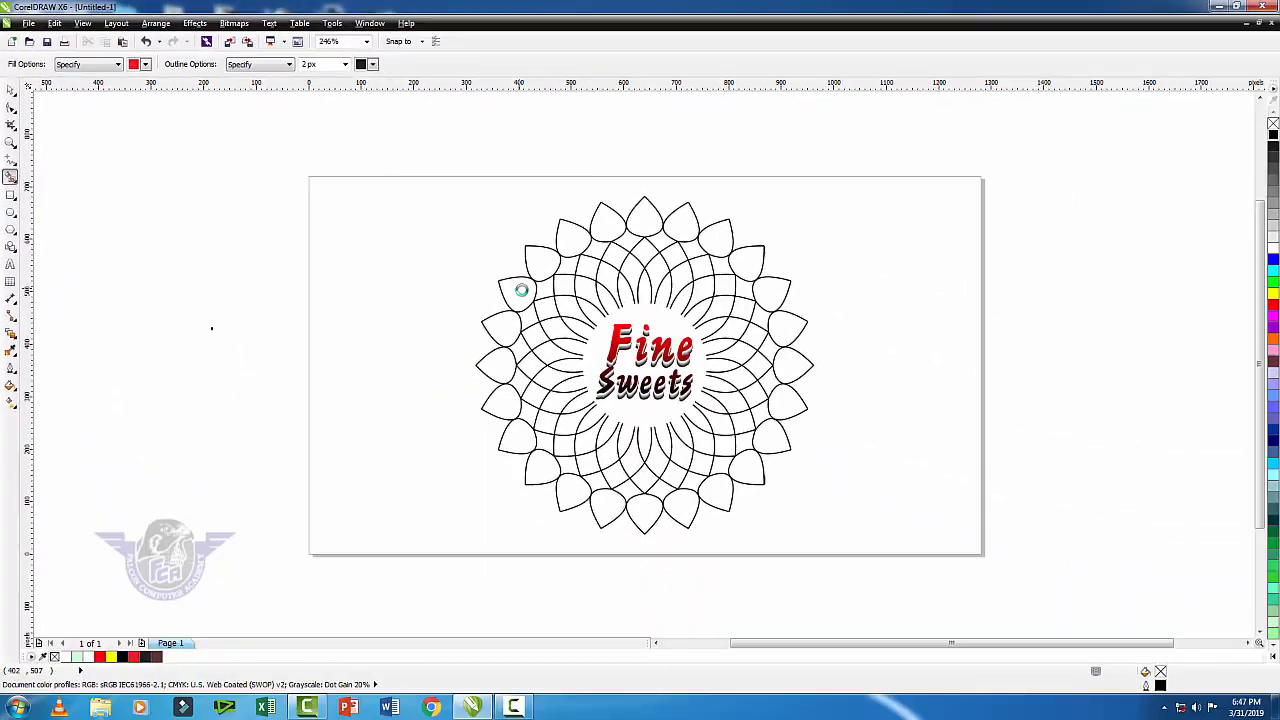
pyautogui.click(521, 292)
pyautogui.click(539, 260)
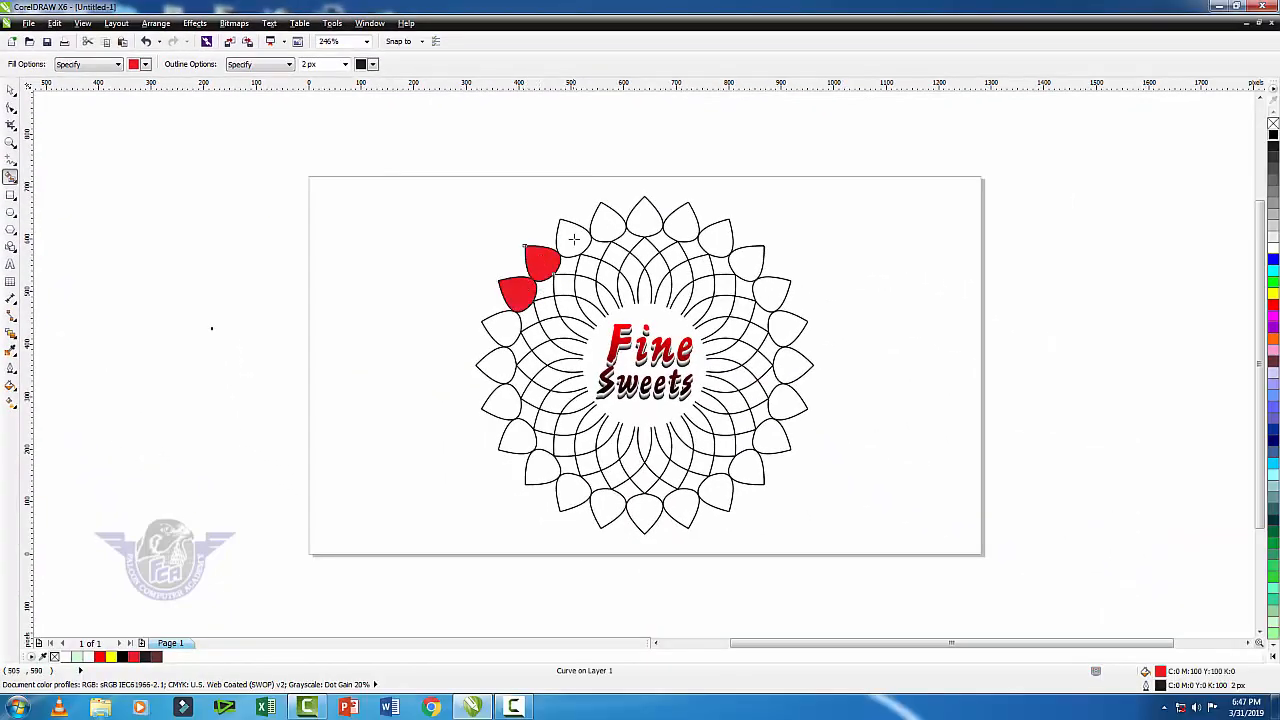
pyautogui.click(573, 237)
pyautogui.click(608, 222)
pyautogui.click(644, 216)
pyautogui.click(694, 223)
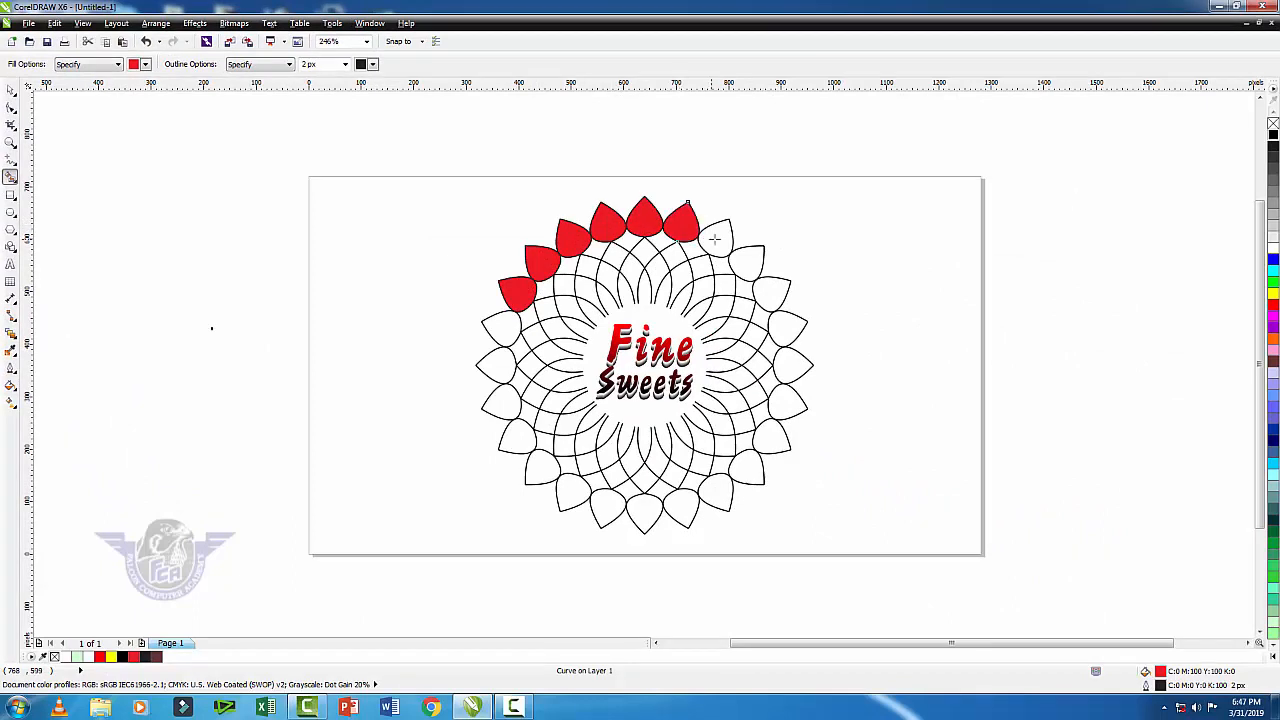
pyautogui.click(722, 242)
pyautogui.click(747, 266)
pyautogui.click(772, 292)
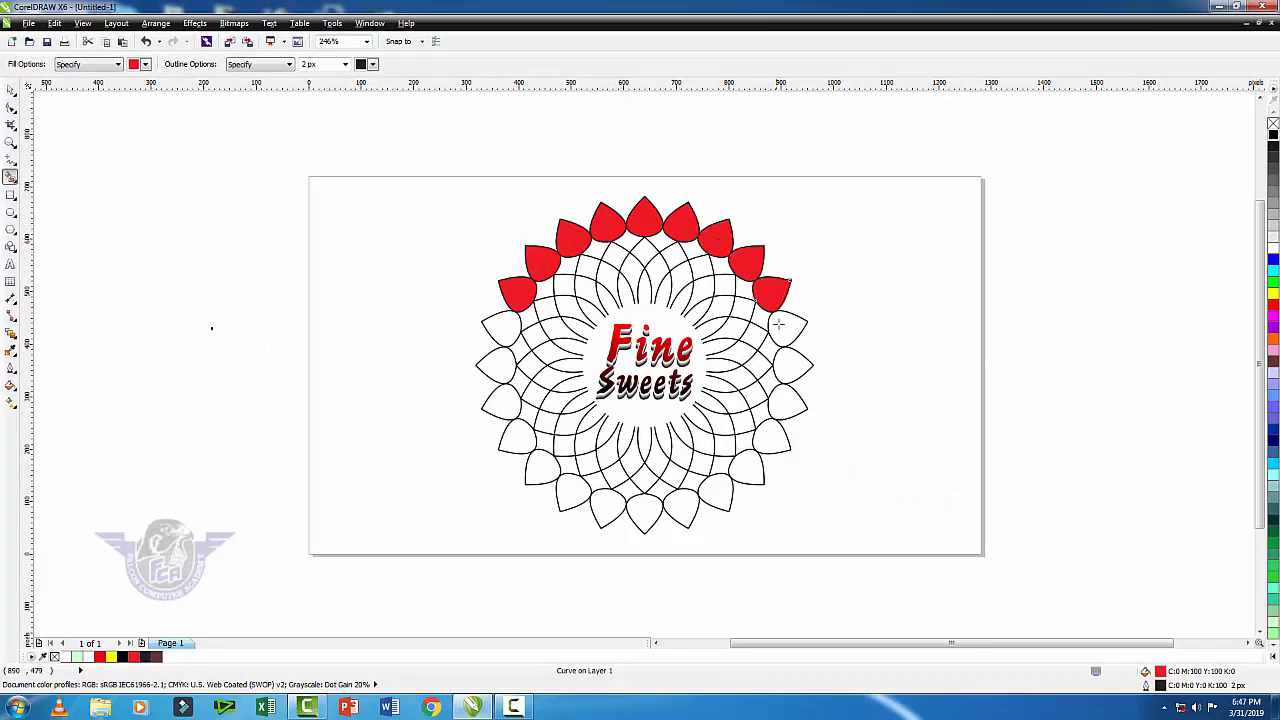
pyautogui.click(790, 331)
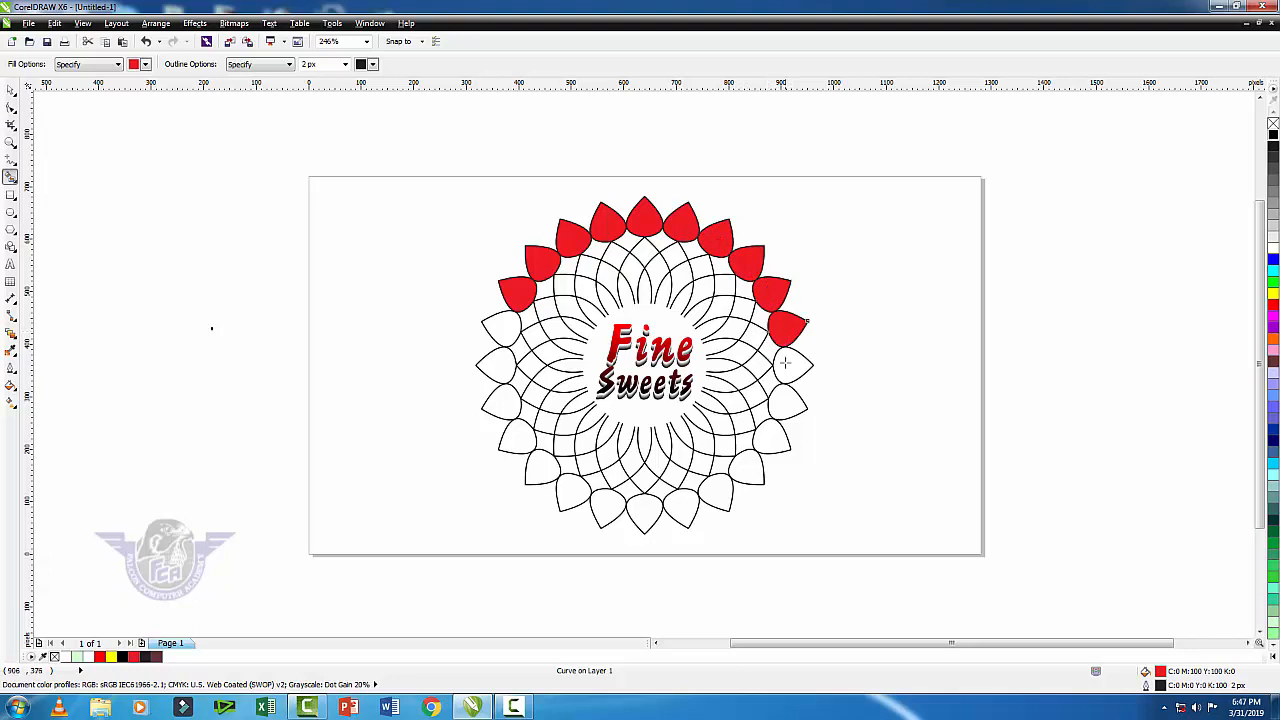
pyautogui.click(786, 363)
pyautogui.click(797, 407)
pyautogui.click(762, 452)
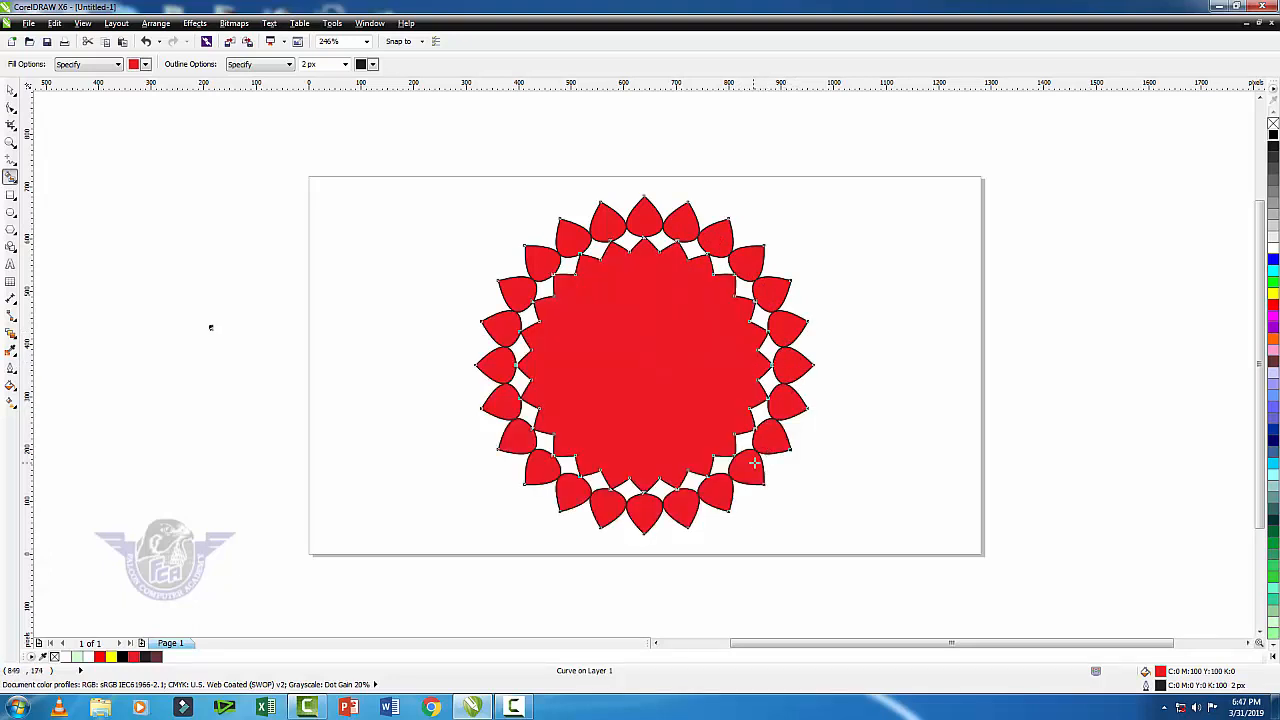
pyautogui.hotkey('ctrl', 'z')
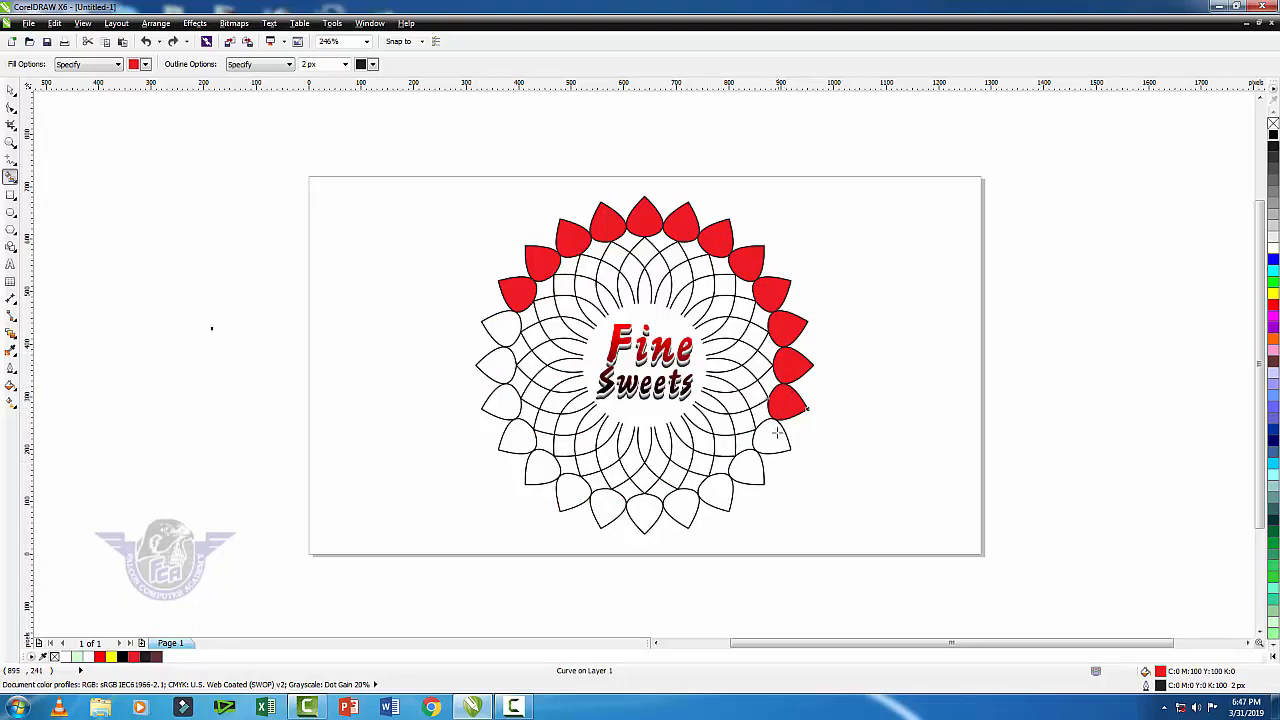
# Fill the remaining twelve outer petals red with Smart Fill, continuing clockwise along the bottom and left of the flower, and clear the selection
pyautogui.click(760, 436)
pyautogui.click(750, 479)
pyautogui.click(720, 497)
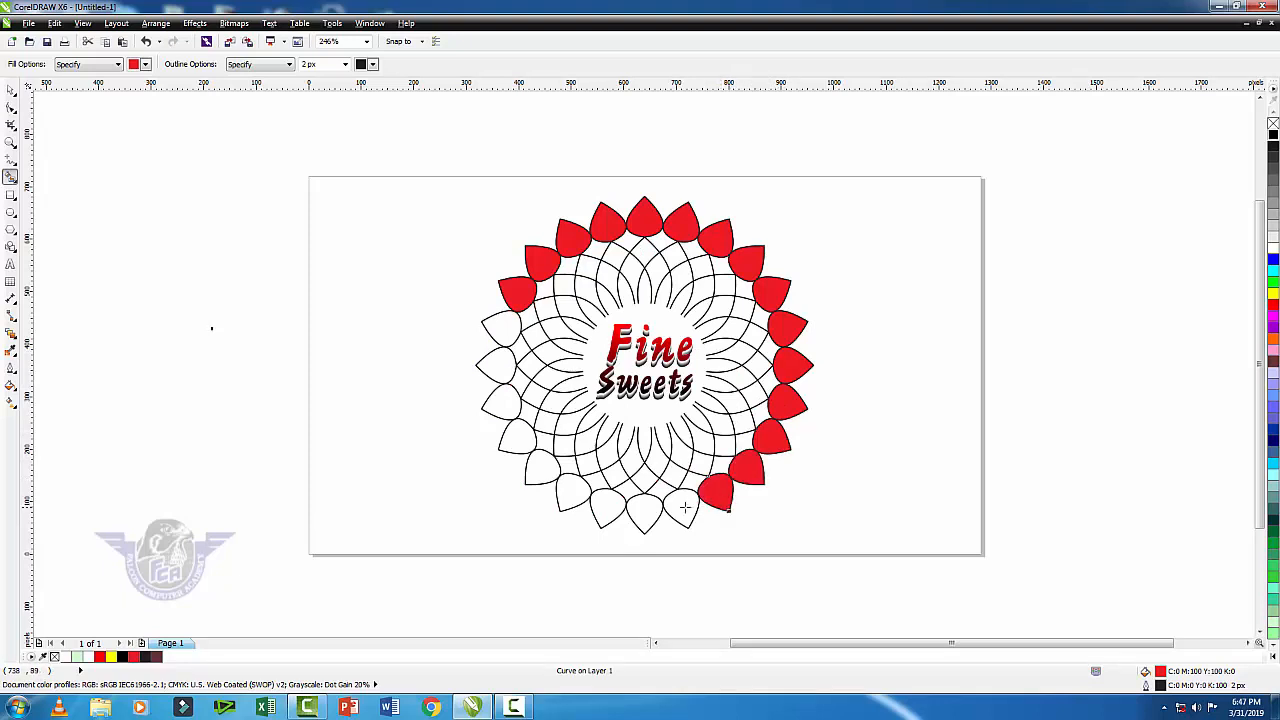
pyautogui.click(686, 507)
pyautogui.click(646, 514)
pyautogui.click(605, 497)
pyautogui.click(566, 492)
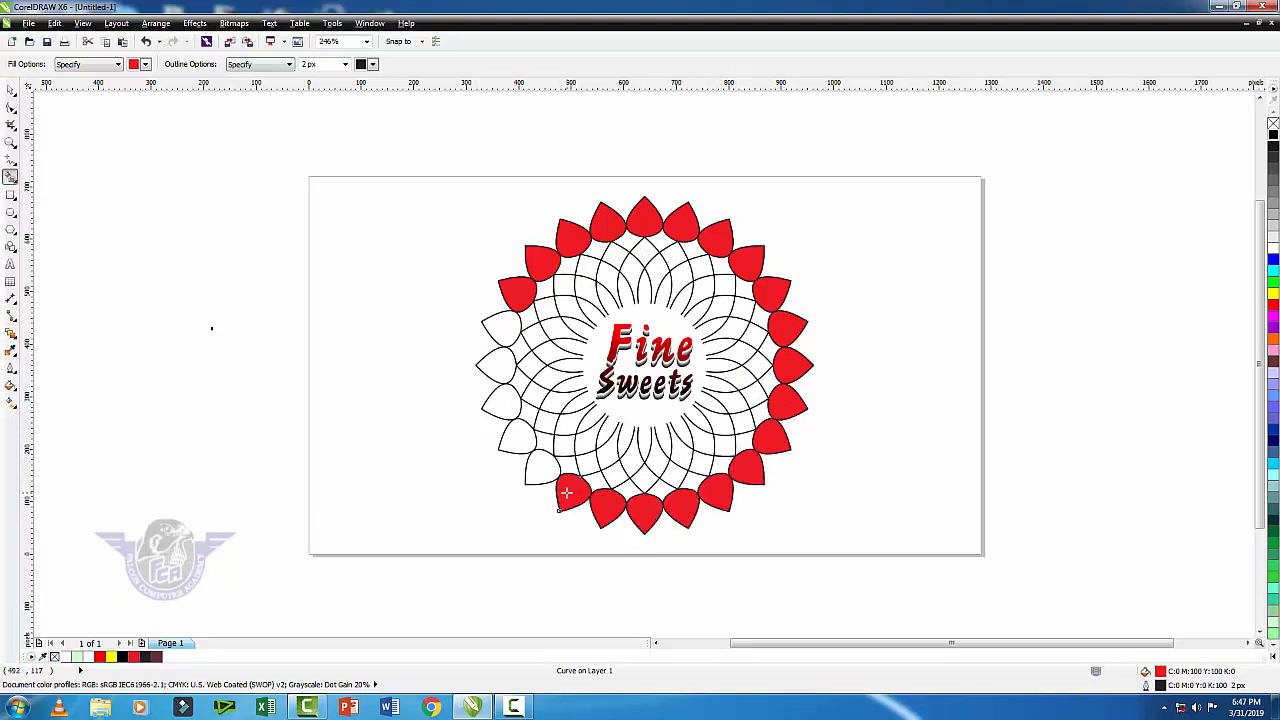
pyautogui.click(541, 470)
pyautogui.click(517, 437)
pyautogui.click(501, 403)
pyautogui.click(497, 367)
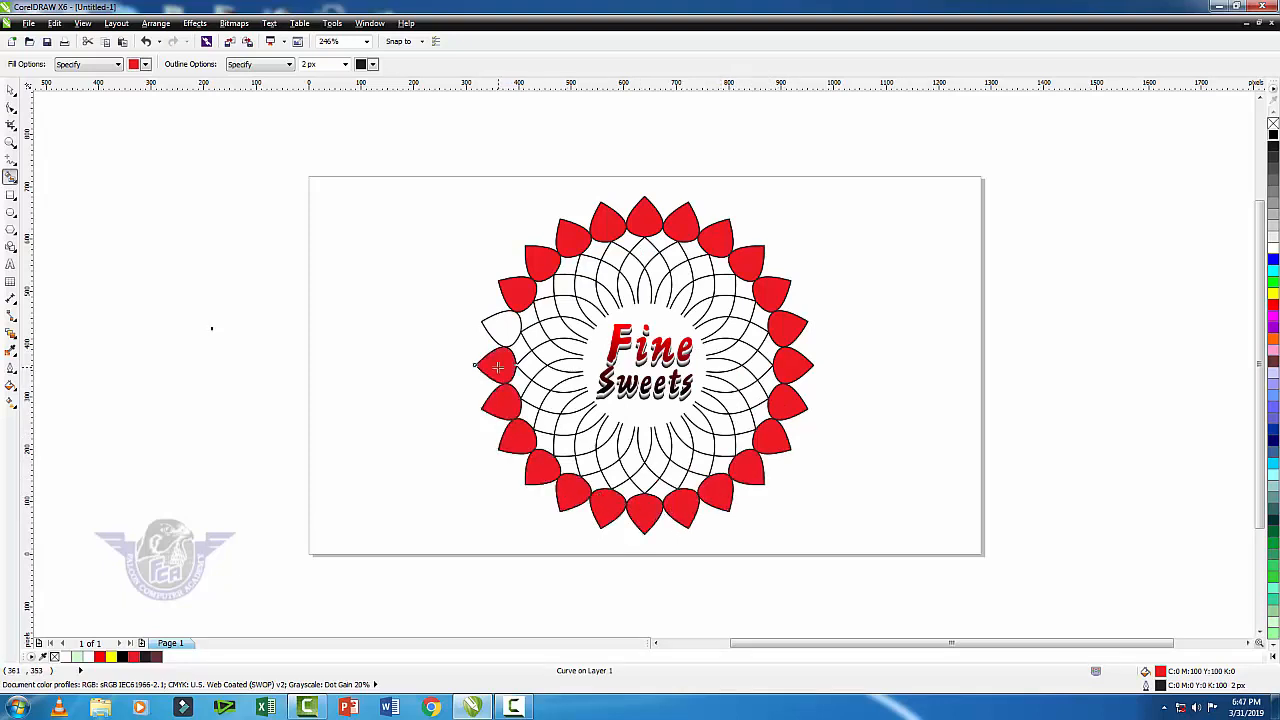
pyautogui.click(501, 333)
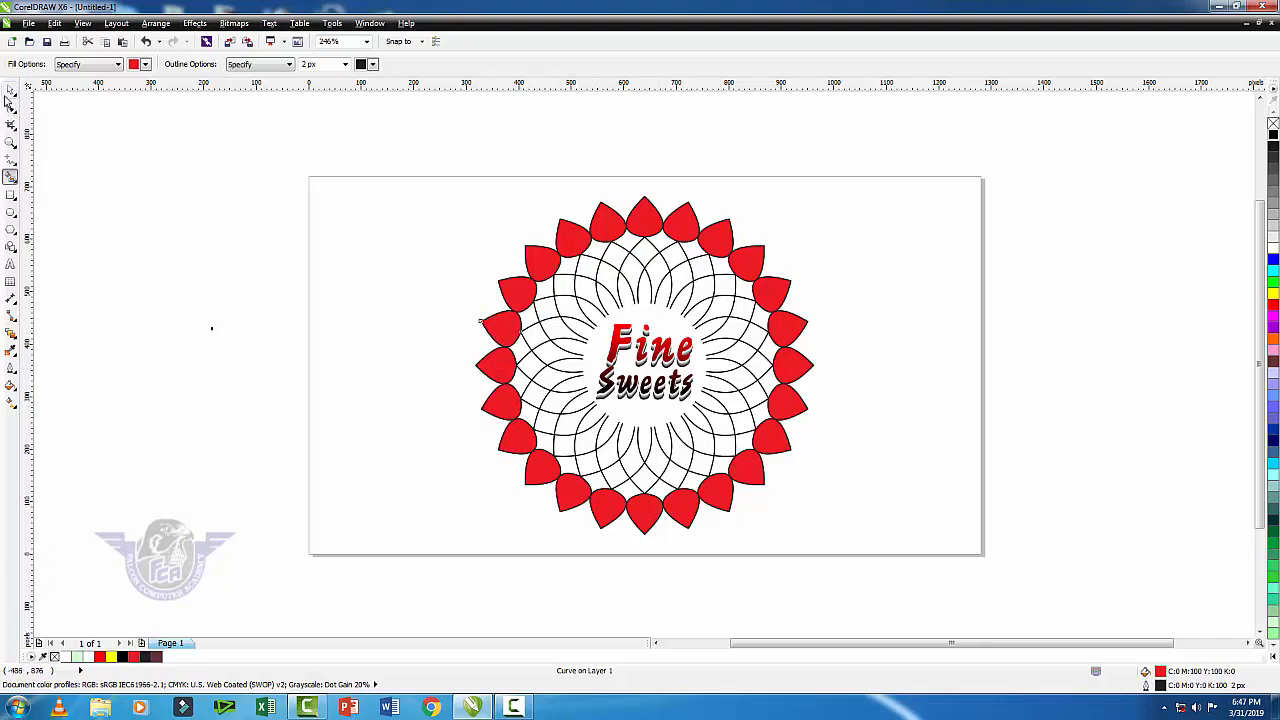
pyautogui.click(10, 90)
pyautogui.click(881, 537)
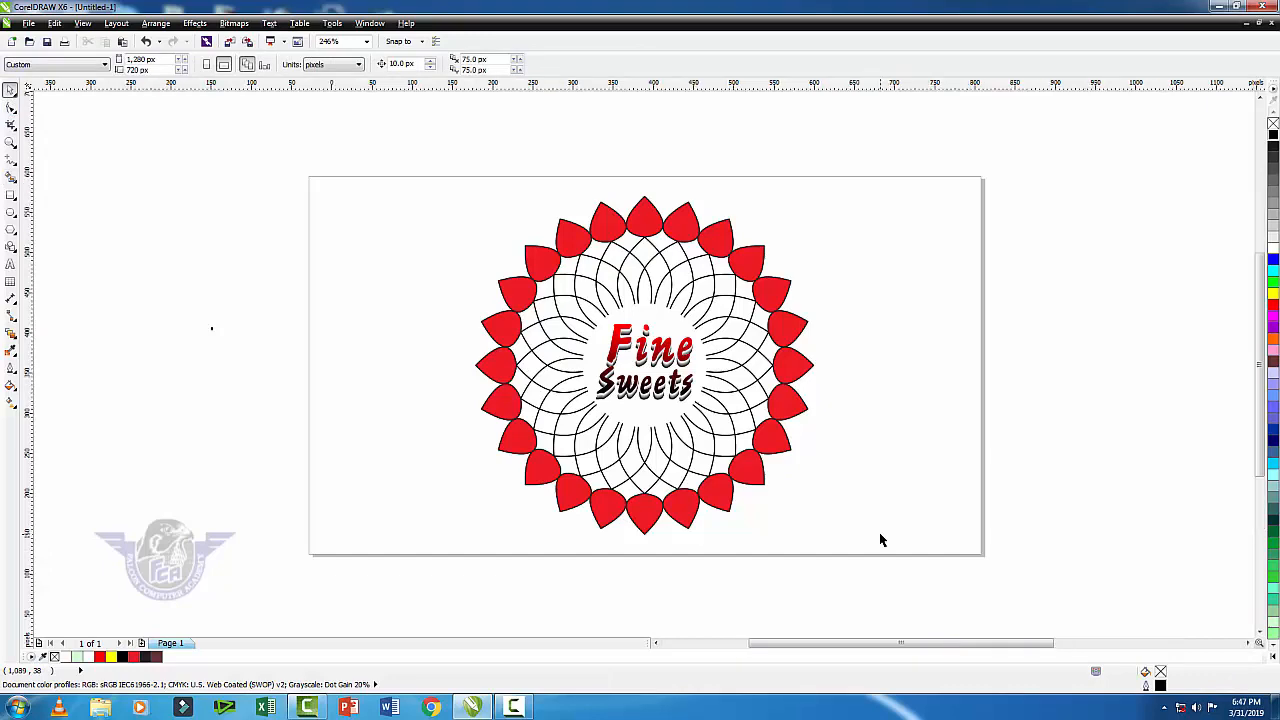
pyautogui.scroll(2, 881, 540)
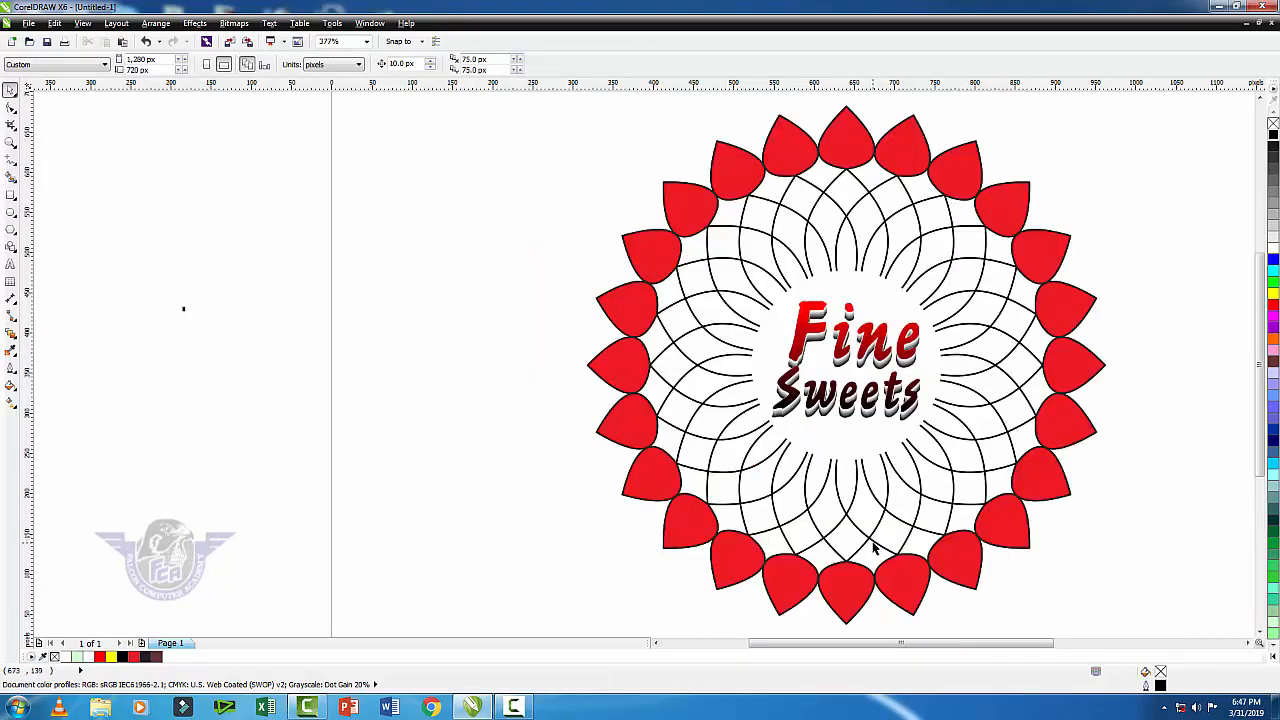
# Add a page-sized rectangle, 1,280 by 720 px, behind the flower as the background
pyautogui.hotkey('shift', 'F4')
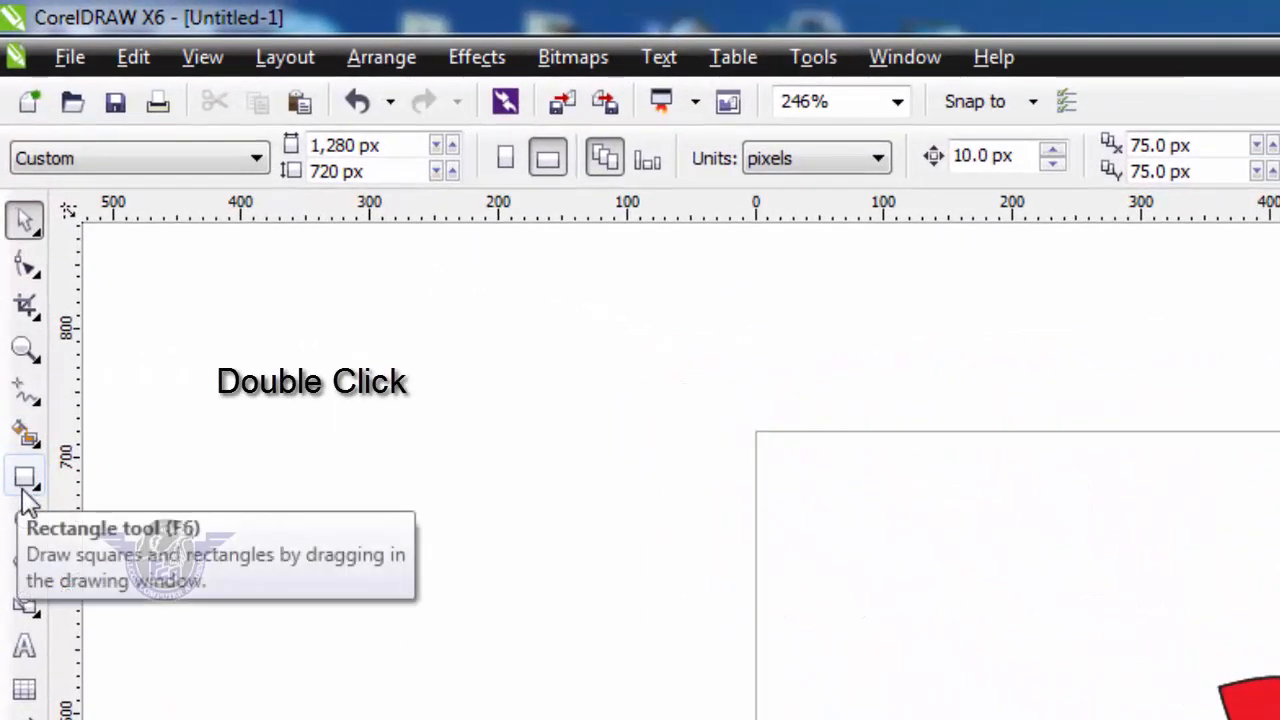
pyautogui.doubleClick(22, 460)
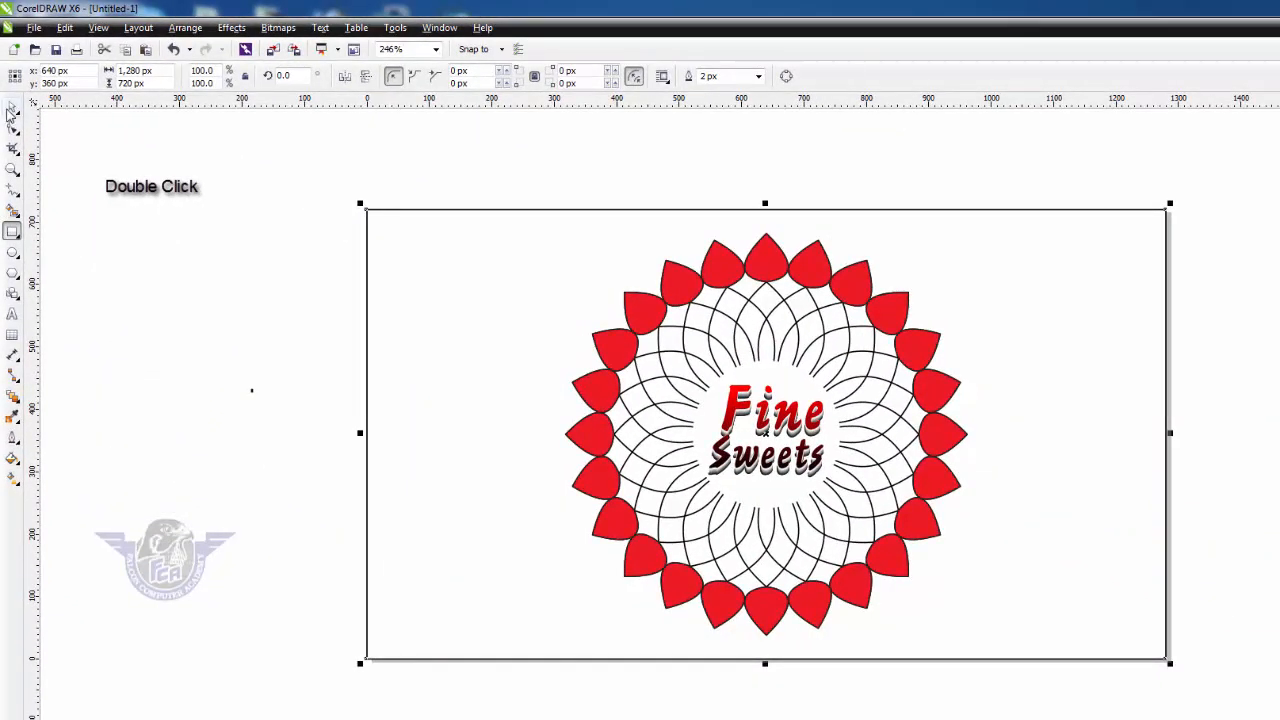
pyautogui.click(12, 106)
# Apply a radial two-colour fountain fill from light peach to white to the background rectangle, and clear the selection
pyautogui.press('F11')
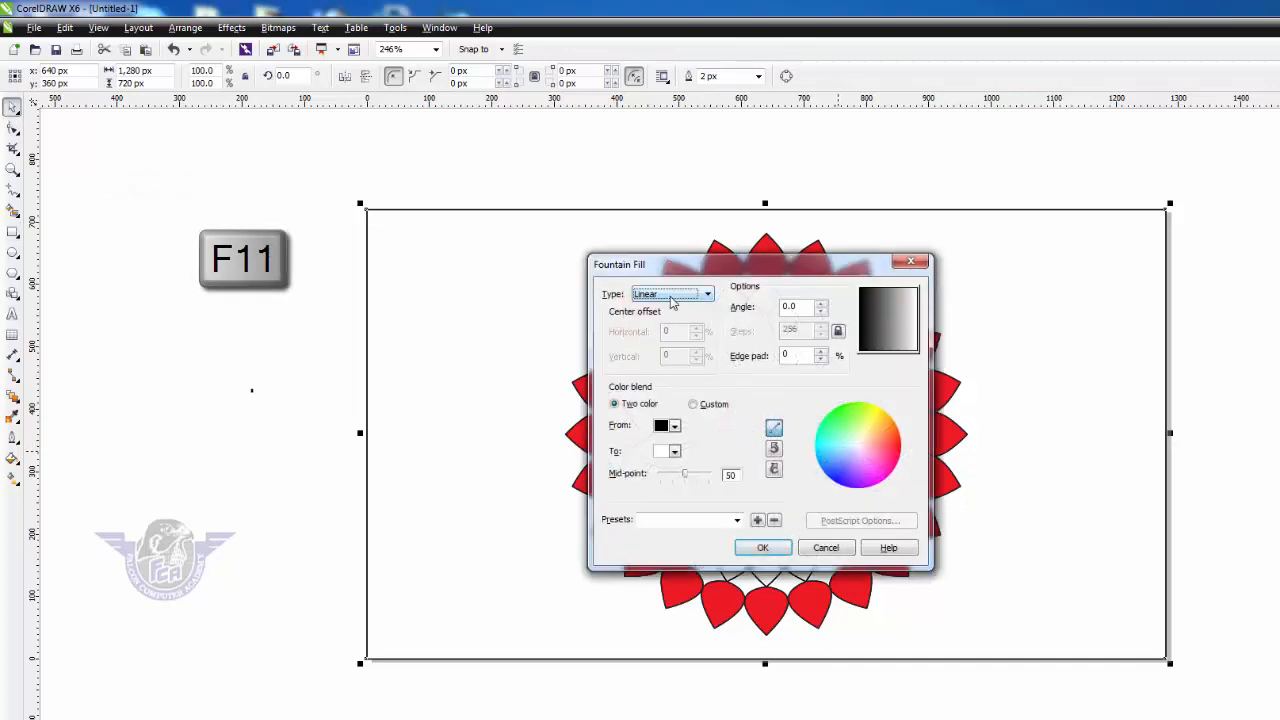
pyautogui.click(671, 297)
pyautogui.click(669, 320)
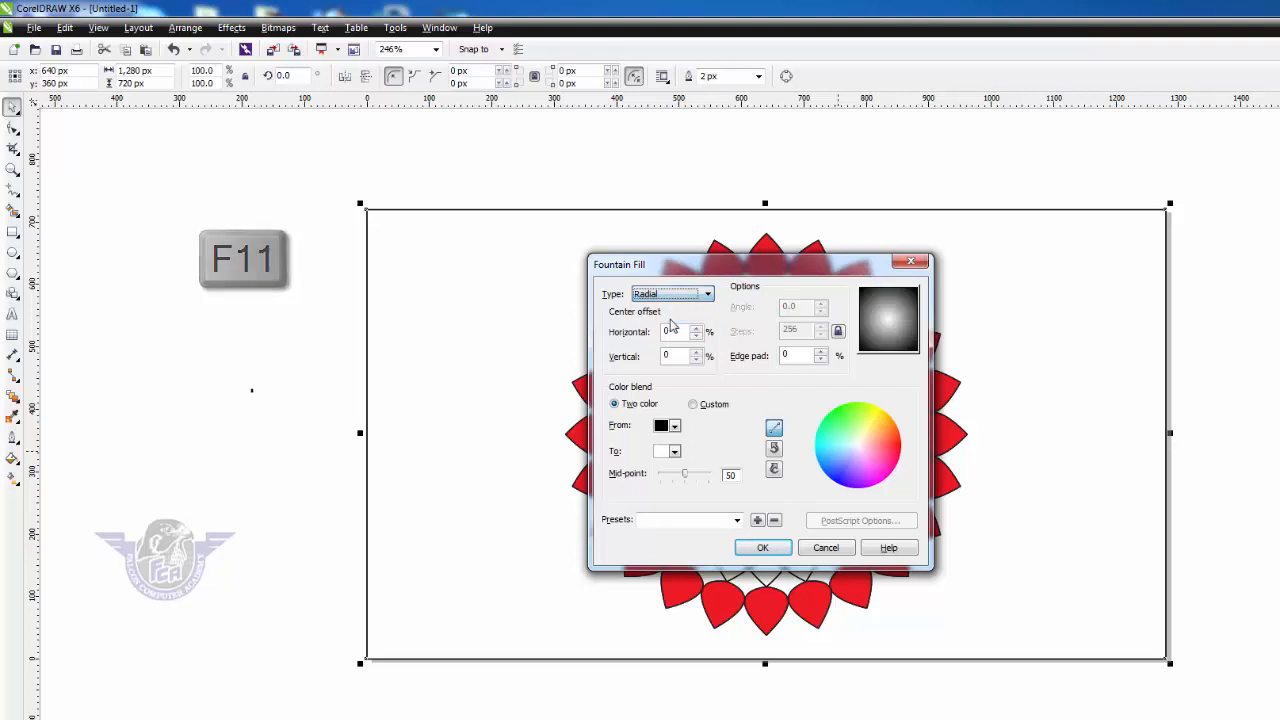
pyautogui.click(674, 427)
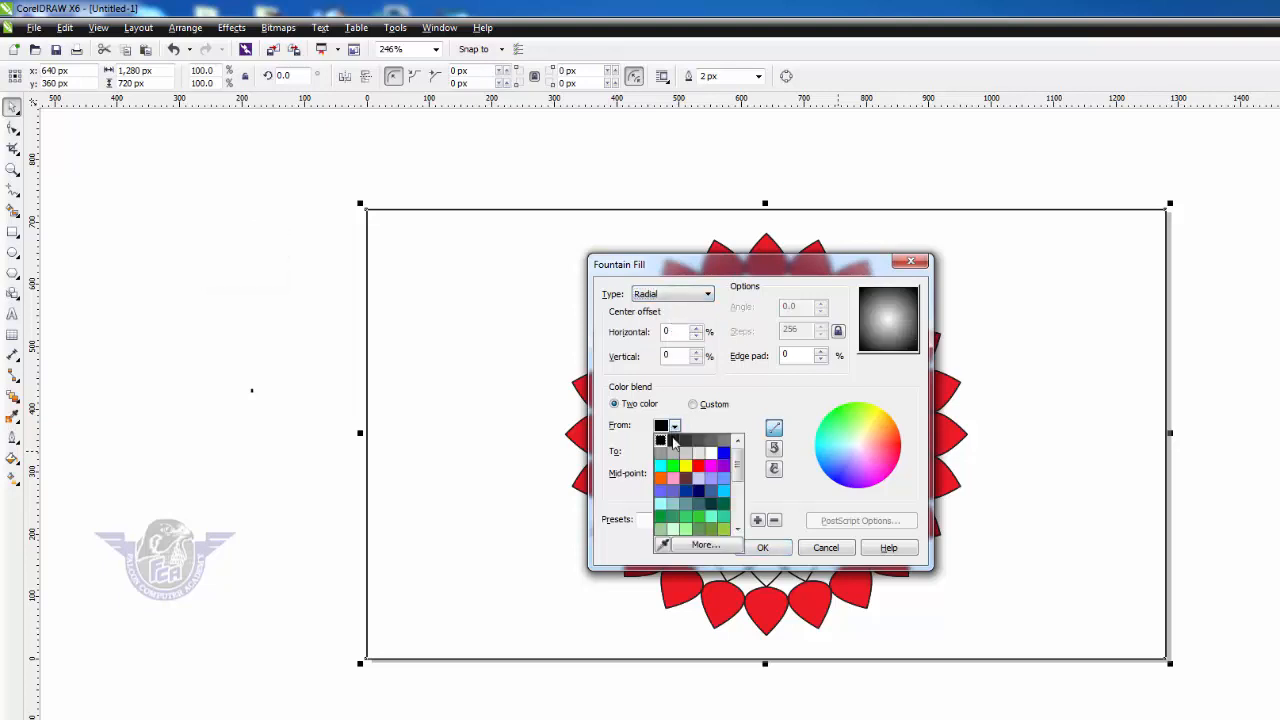
pyautogui.click(673, 530)
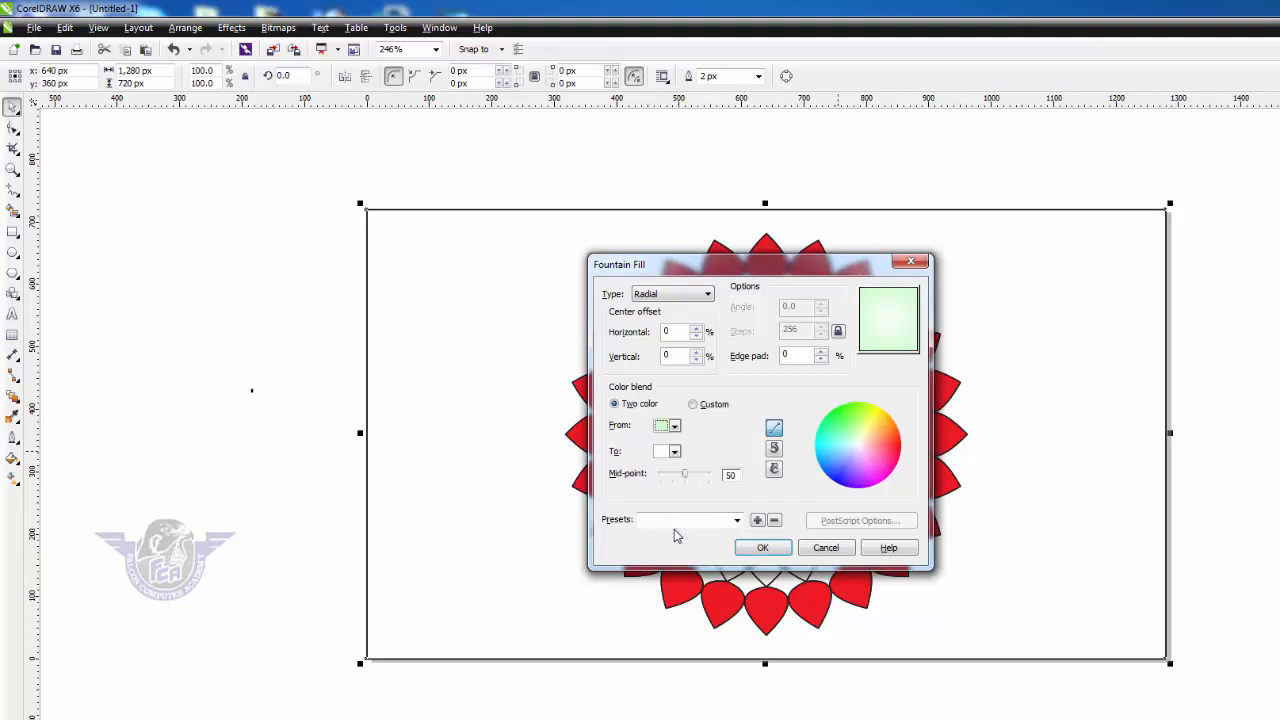
pyautogui.click(673, 428)
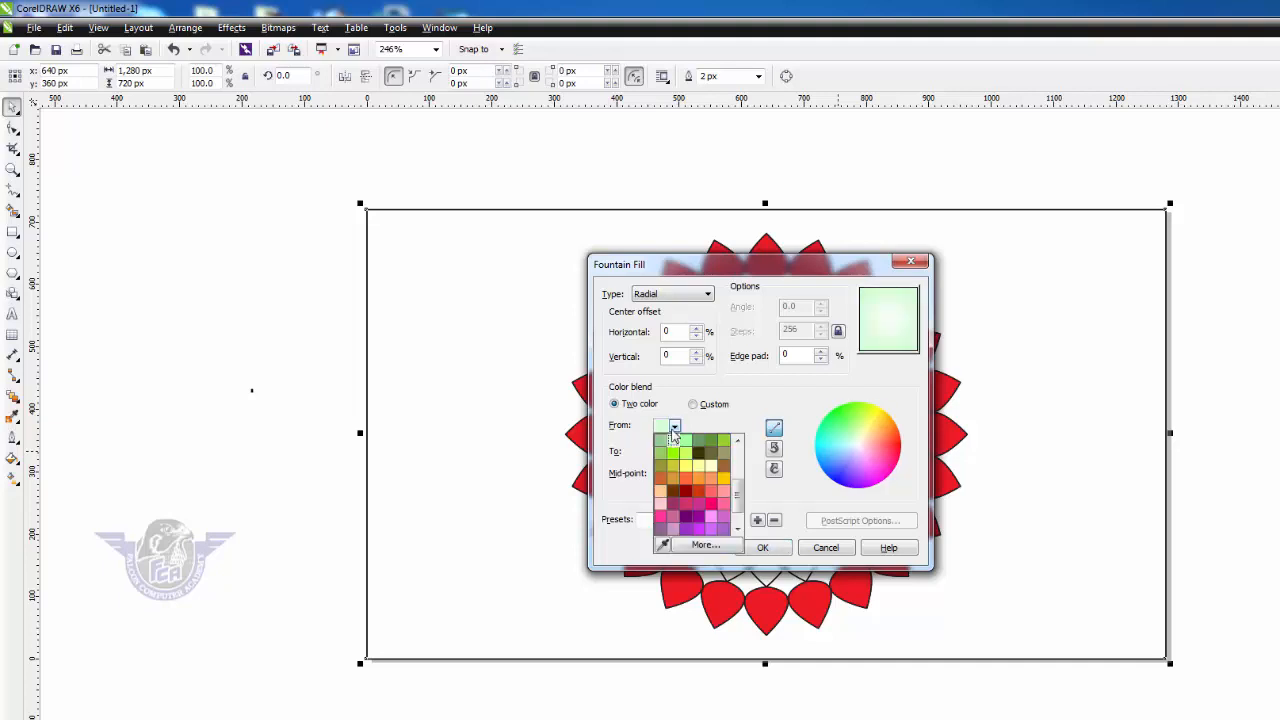
pyautogui.click(661, 491)
pyautogui.click(752, 548)
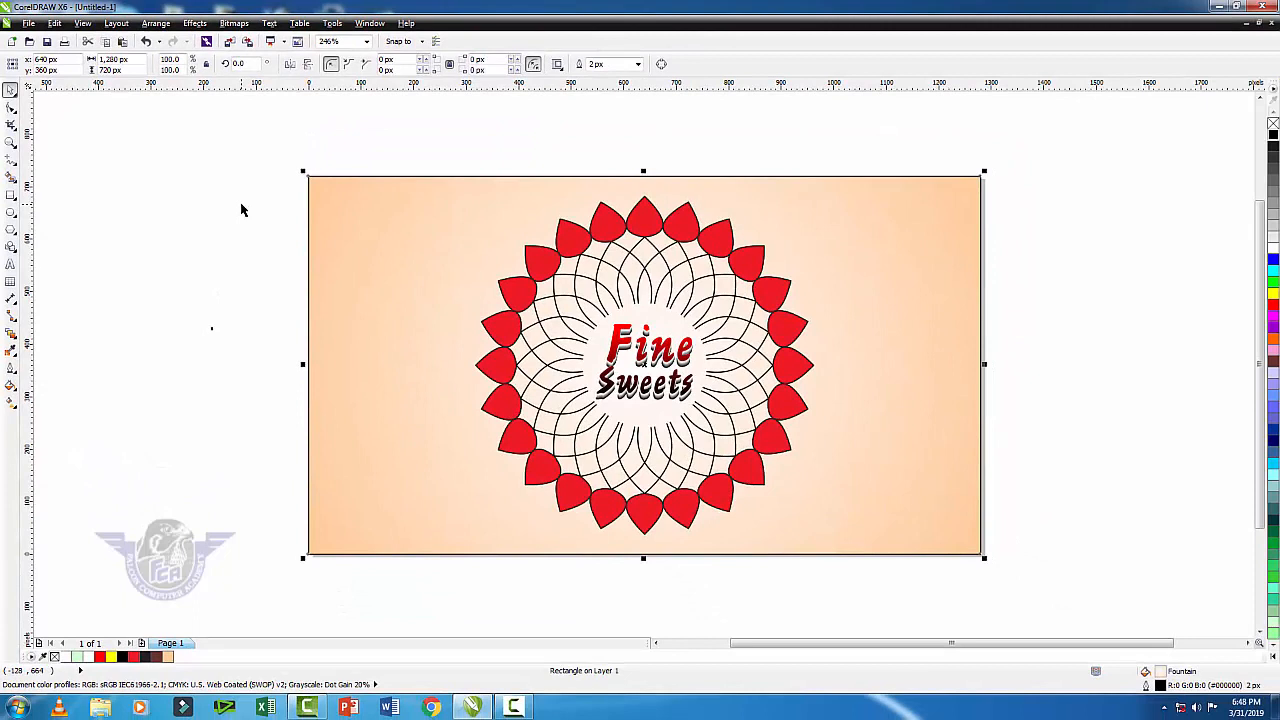
pyautogui.click(241, 209)
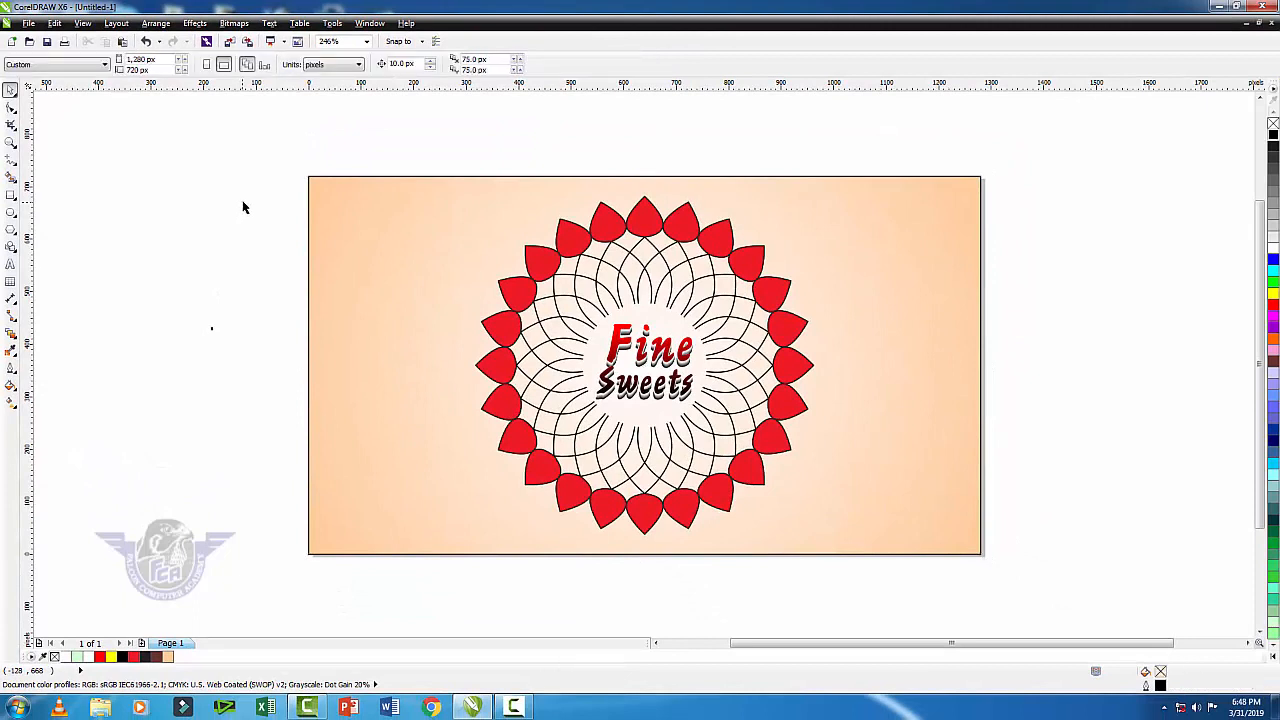